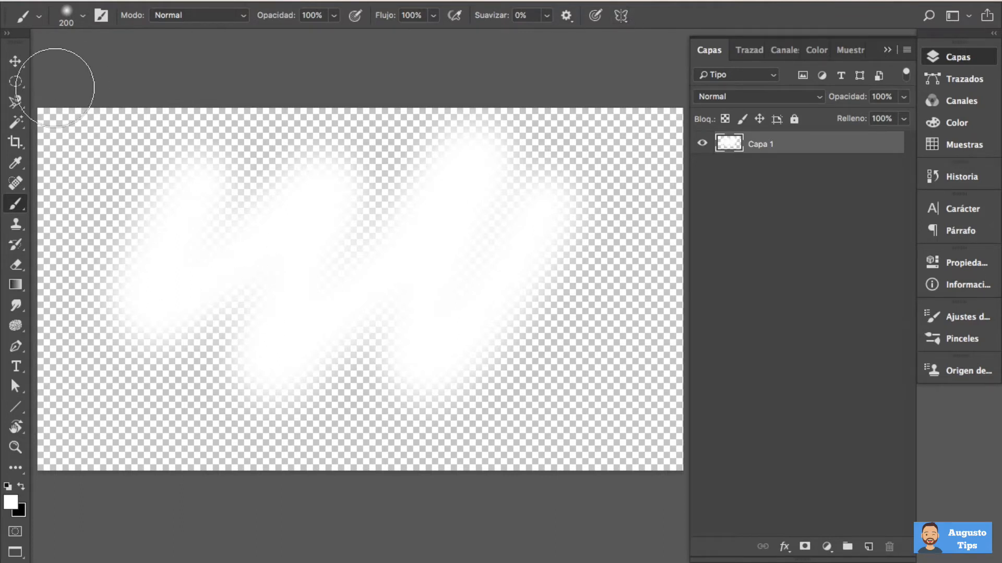
Show the tools in two columns, and enlarge the stroke previews in the brush preset picker
click(8, 32)
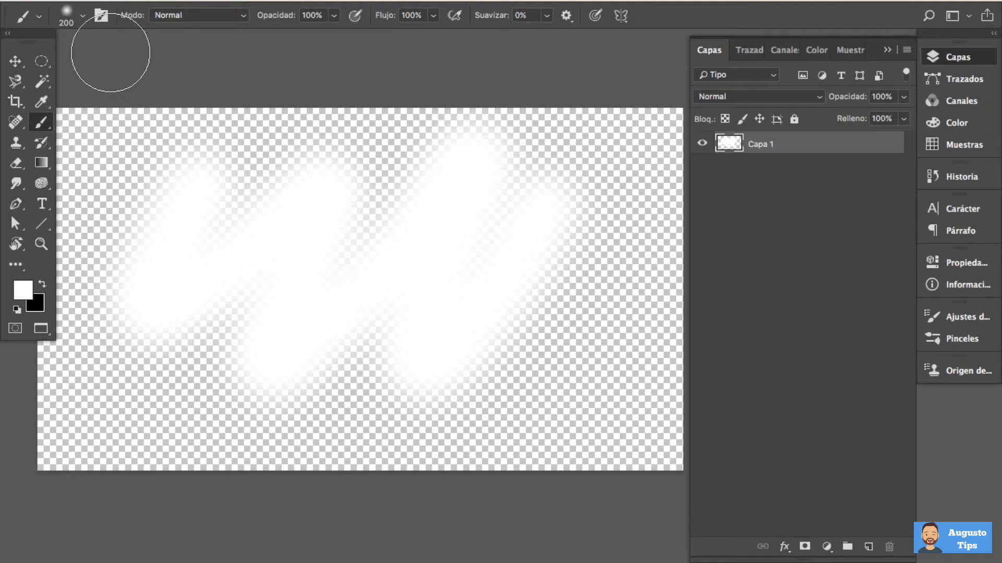
click(83, 17)
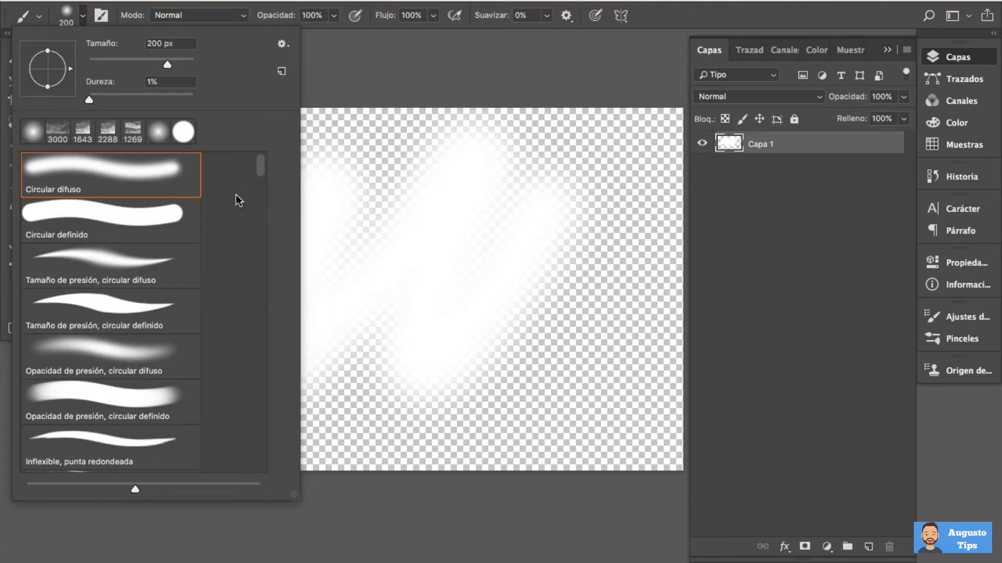
drag(258, 167, 260, 231)
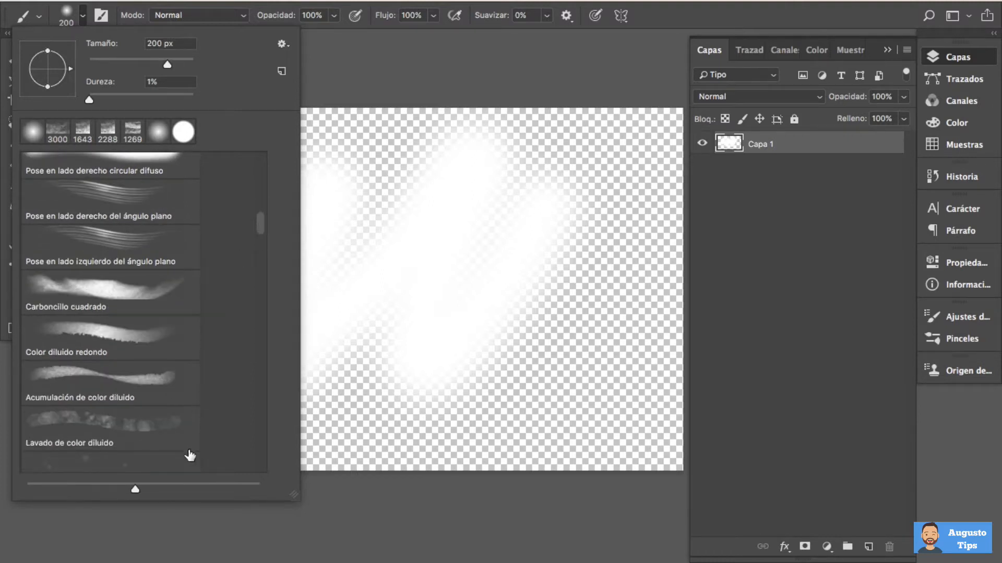
mouse_move(135, 490)
mouse_down()
mouse_move(180, 490)
mouse_move(99, 488)
mouse_move(164, 489)
mouse_up()
scroll(148, 209, up, 10)
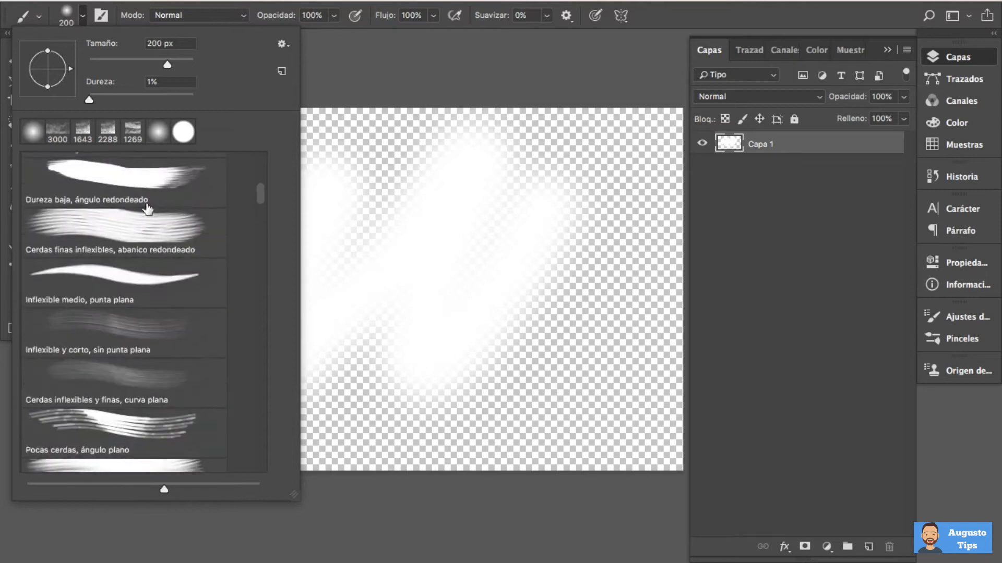
Set the brush size to 102 px and paint soft white zigzag strokes over the left and middle of the canvas
click(183, 44)
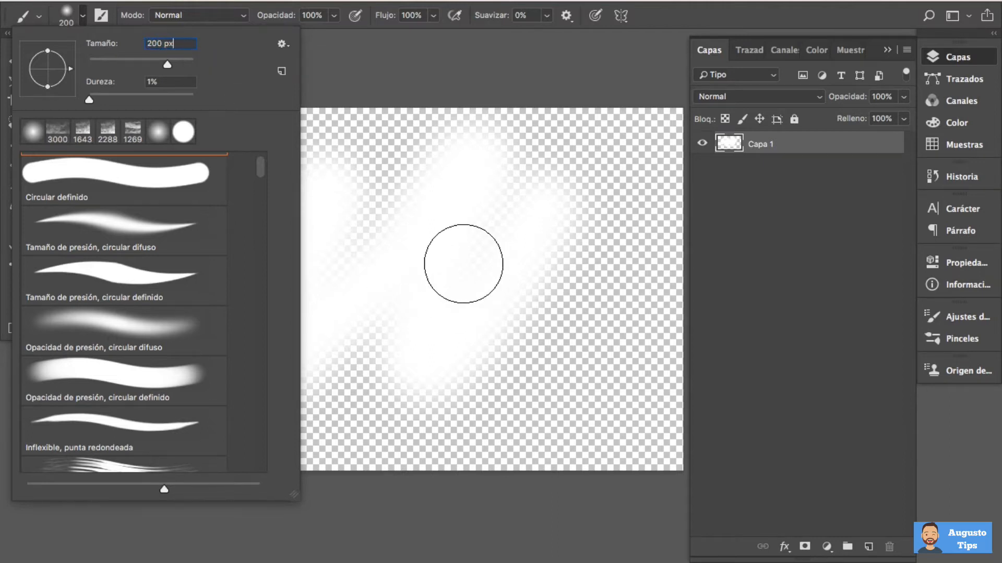
click(174, 60)
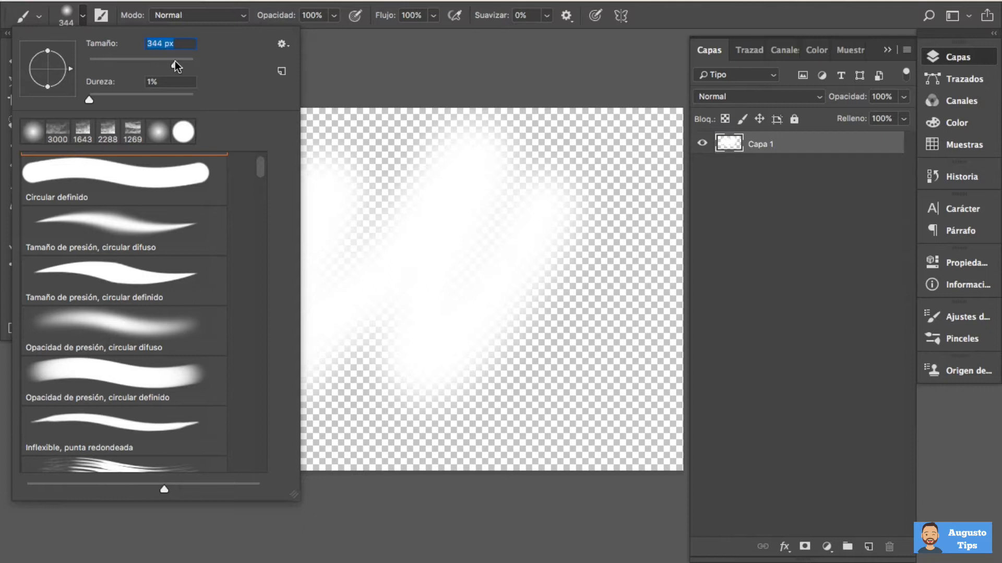
click(111, 59)
drag(123, 64, 129, 63)
drag(132, 68, 141, 63)
mouse_move(424, 152)
mouse_down()
mouse_move(362, 342)
mouse_move(379, 184)
mouse_move(321, 324)
mouse_move(331, 227)
mouse_move(169, 242)
mouse_move(131, 309)
mouse_move(145, 130)
mouse_move(177, 175)
mouse_move(180, 265)
mouse_move(273, 222)
mouse_up()
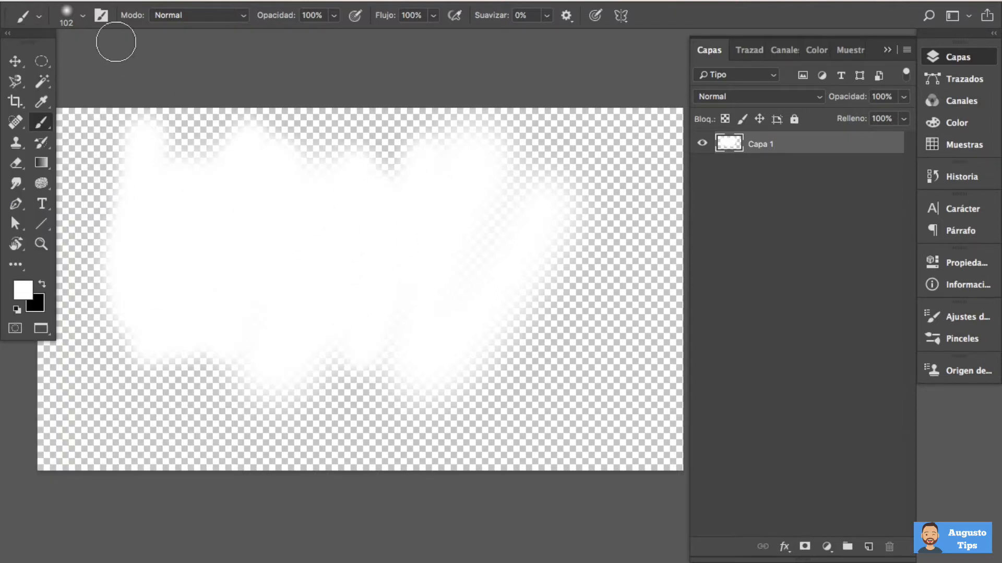
Set the brush hardness to 100% and paint a hard-edged white stroke down the canvas's right side and along its lower edge
click(82, 16)
drag(91, 97, 198, 101)
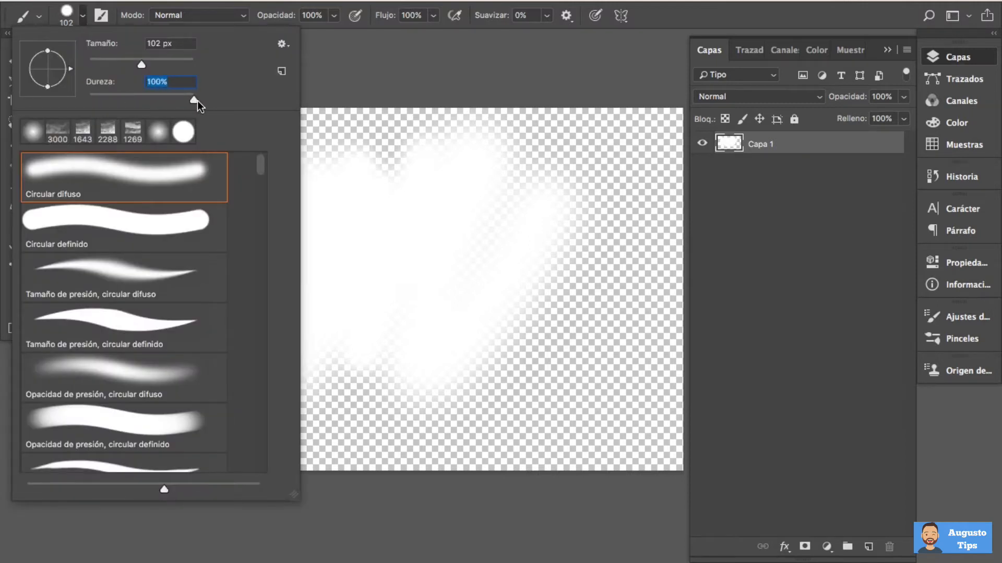
mouse_move(608, 261)
mouse_down()
mouse_move(589, 352)
mouse_move(562, 407)
mouse_move(445, 426)
mouse_move(229, 434)
mouse_move(133, 432)
mouse_move(100, 400)
mouse_up()
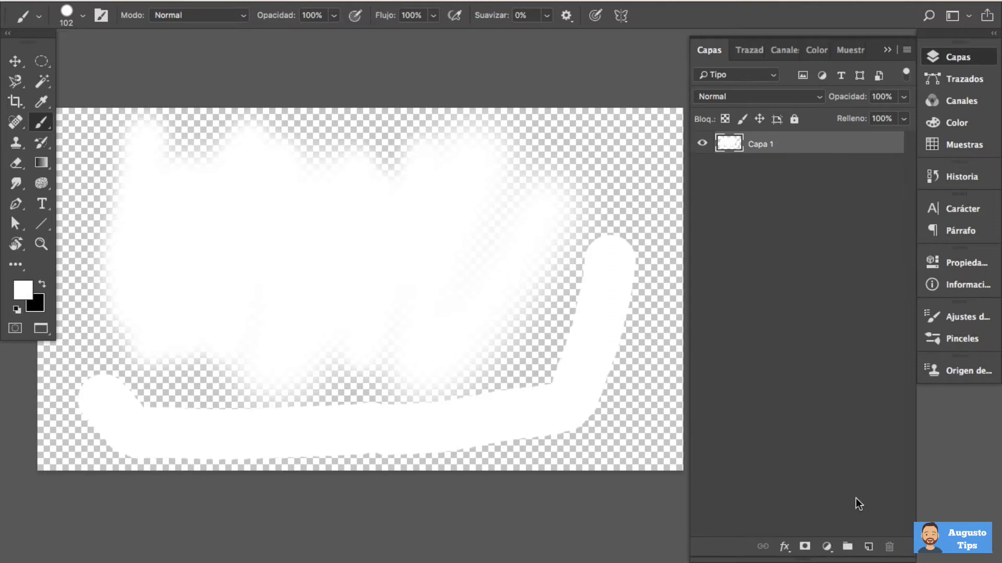
Create a new layer and paint a white diagonal stroke on it in the canvas's upper right area
click(868, 547)
mouse_move(626, 161)
mouse_down()
mouse_move(564, 167)
mouse_move(464, 214)
mouse_up()
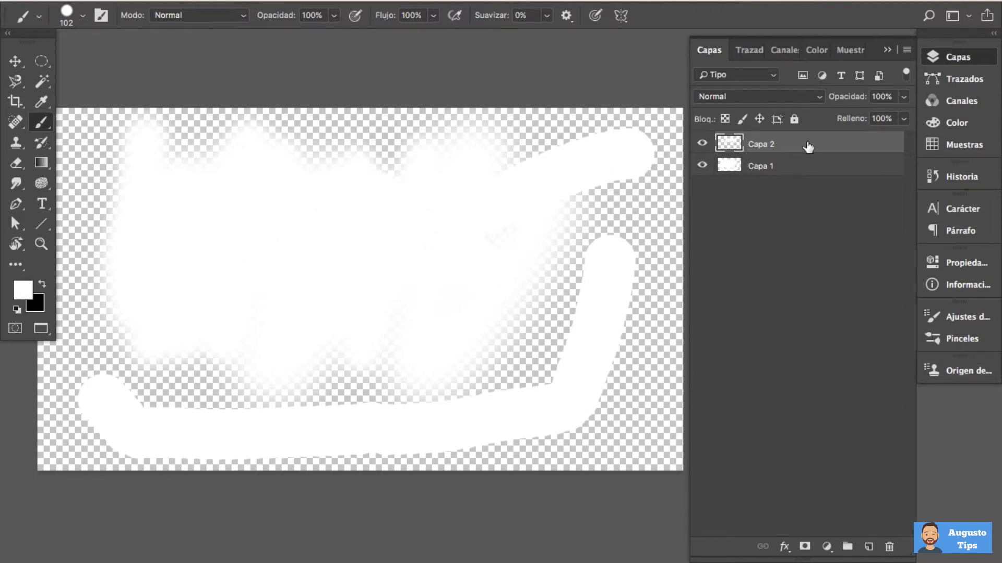
Move the Capa 2 stroke down and to the left, and toggle the visibility of Capa 1 off and on
key(v)
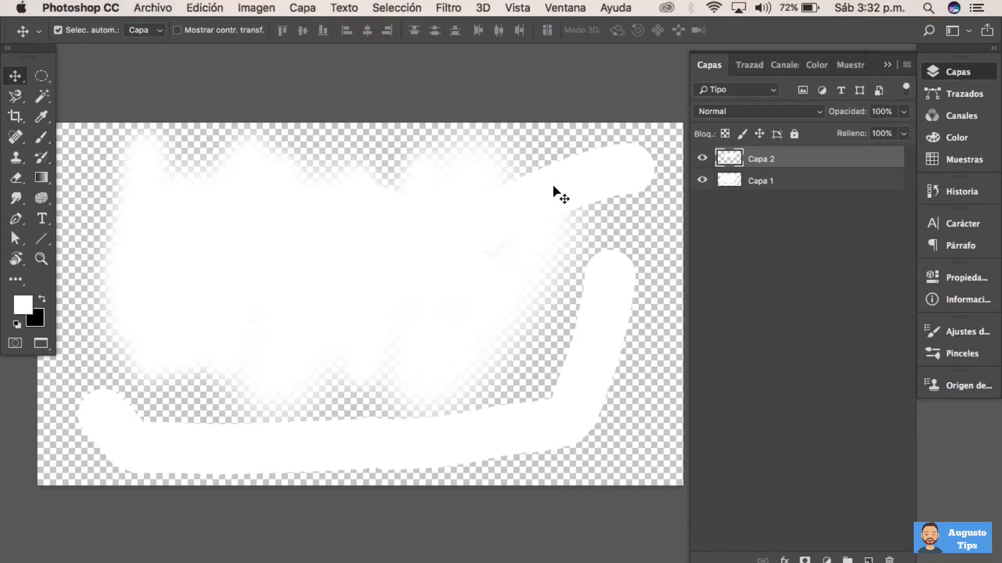
mouse_move(553, 186)
mouse_down()
mouse_move(552, 252)
mouse_move(438, 308)
mouse_move(405, 376)
mouse_move(543, 365)
mouse_move(561, 208)
mouse_move(516, 233)
mouse_move(546, 251)
mouse_move(474, 289)
mouse_move(553, 211)
mouse_move(490, 342)
mouse_move(510, 224)
mouse_move(525, 300)
mouse_move(515, 244)
mouse_up()
click(703, 180)
click(702, 180)
Shift the Capa 1 artwork slightly right while Capa 2 is temporarily hidden, and nudge the Capa 2 stroke
click(702, 158)
mouse_move(481, 302)
mouse_down()
mouse_move(500, 273)
mouse_move(496, 305)
mouse_up()
click(702, 159)
click(730, 158)
mouse_move(558, 219)
mouse_down()
mouse_move(611, 197)
mouse_move(481, 208)
mouse_move(530, 253)
mouse_move(550, 224)
mouse_up()
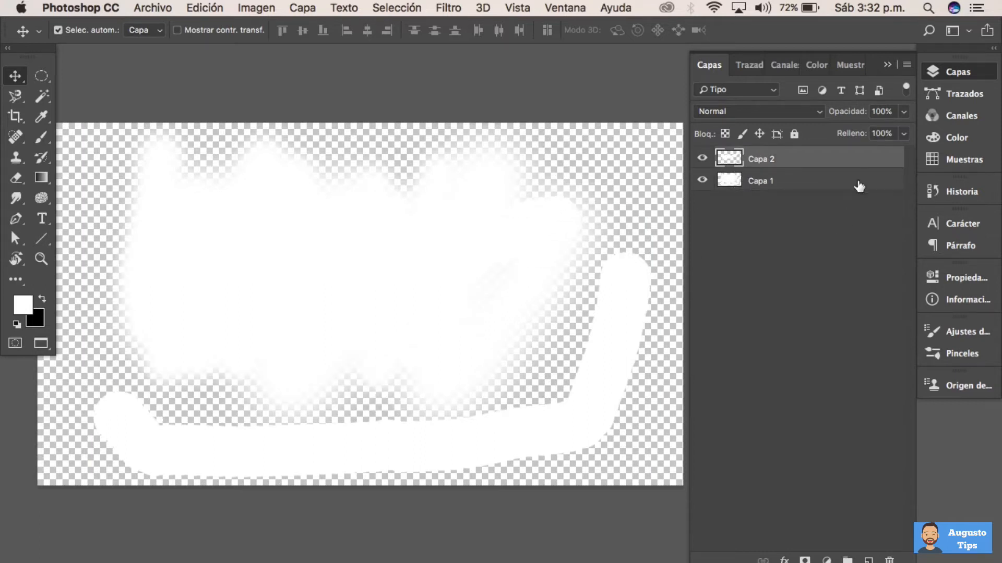
Delete the layer holding the diagonal stroke and nudge the artwork of the remaining layer slightly
drag(811, 180, 889, 558)
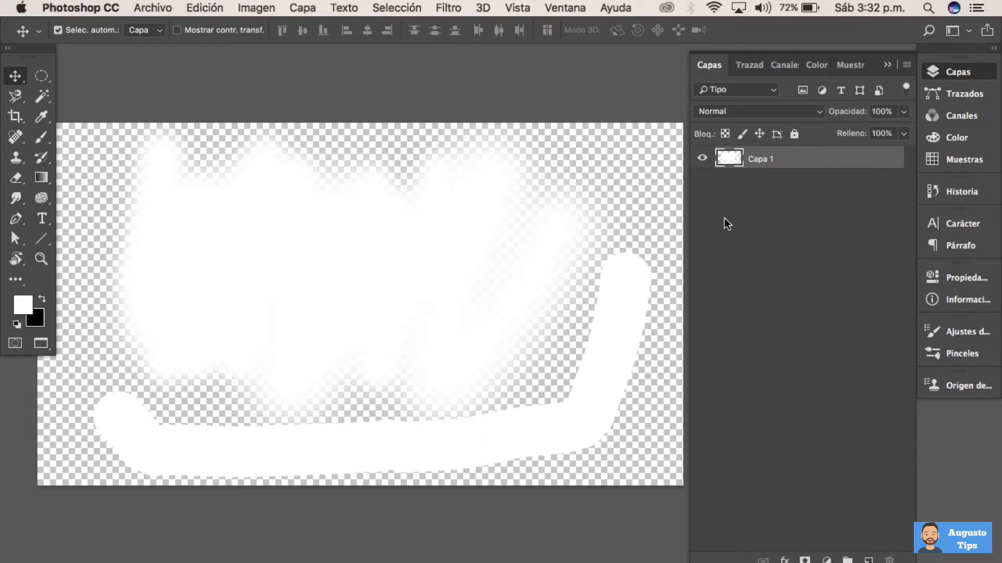
mouse_move(365, 276)
mouse_down()
mouse_move(409, 284)
mouse_move(370, 239)
mouse_move(379, 304)
mouse_move(363, 270)
mouse_up()
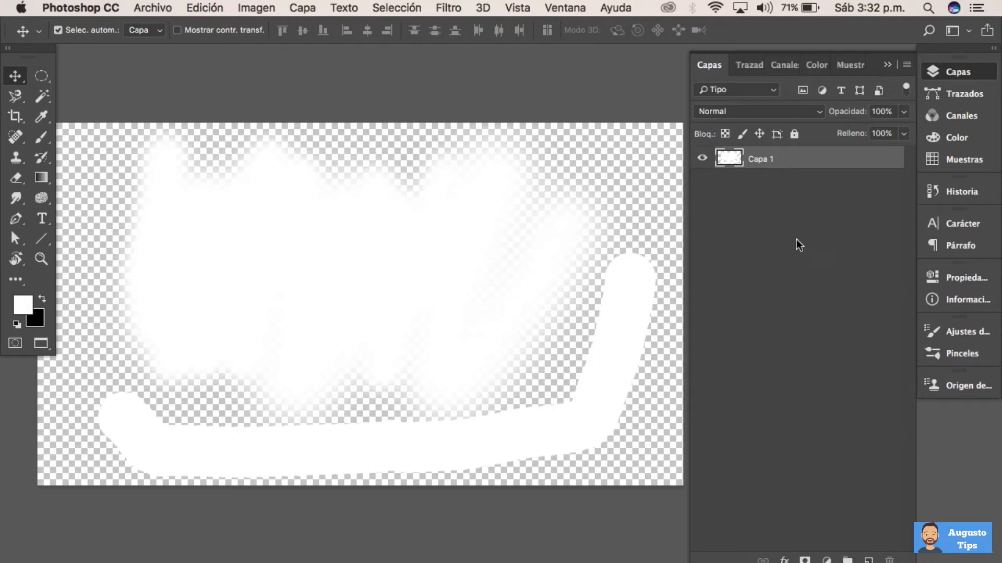
mouse_move(509, 307)
mouse_down()
mouse_move(518, 290)
mouse_move(484, 313)
mouse_move(507, 305)
mouse_up()
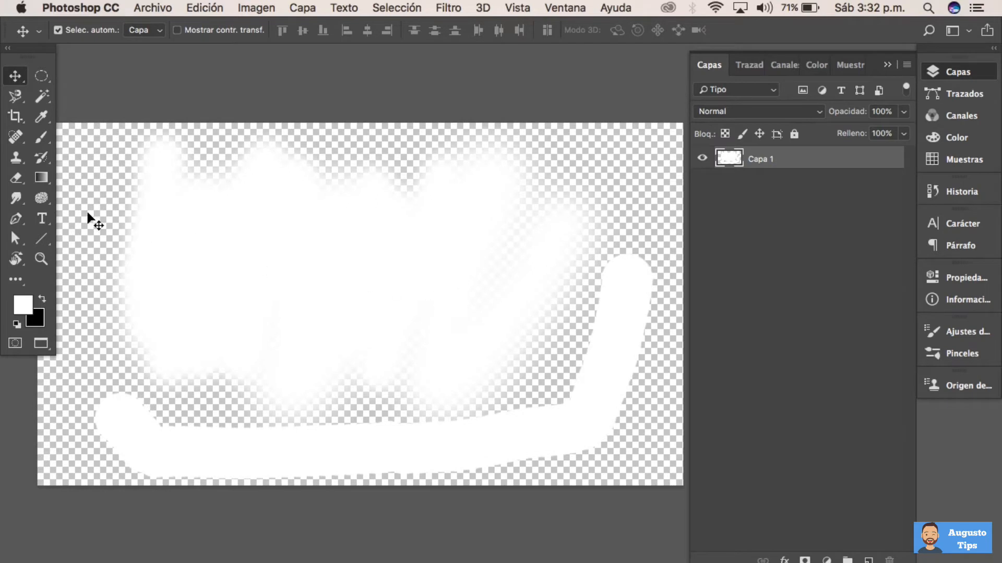
Set the eraser to 0% hardness and 231 px, and erase the white paint on the left half of Capa 1
click(15, 181)
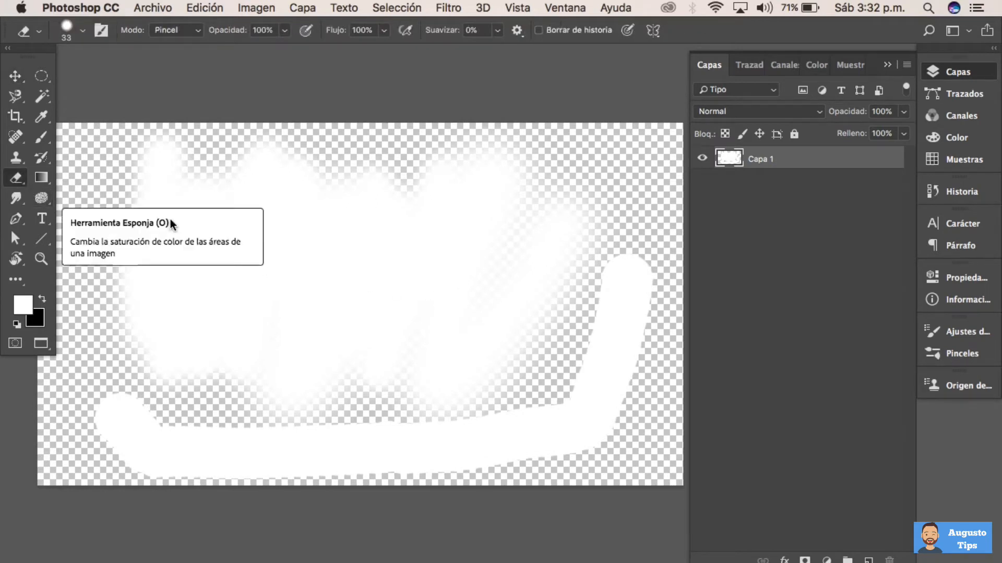
drag(327, 216, 360, 218)
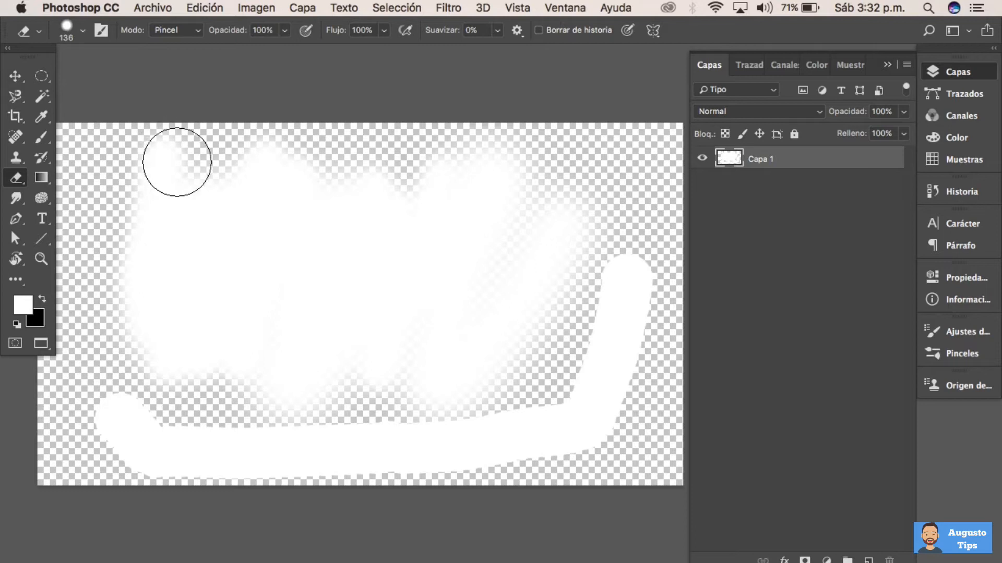
click(81, 31)
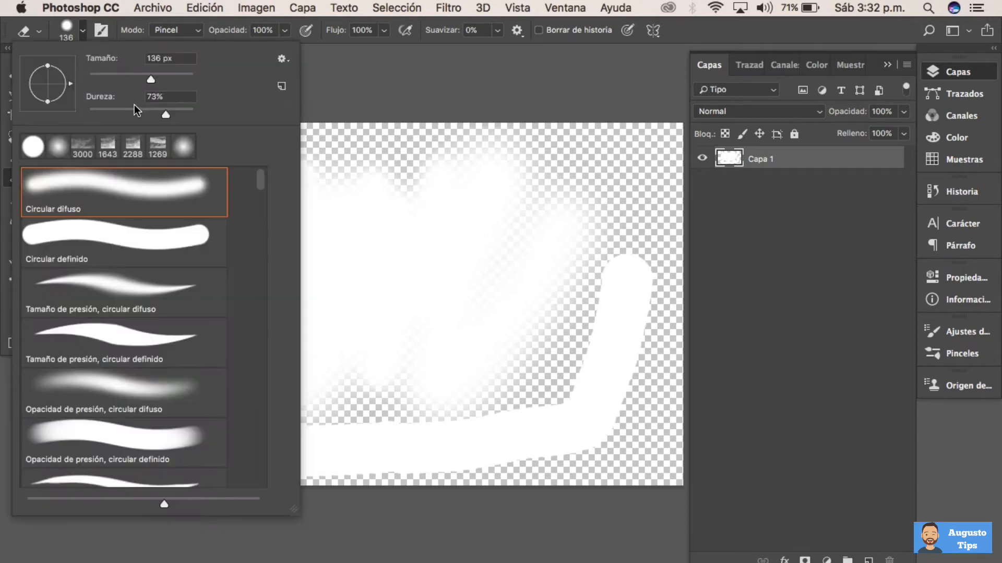
drag(137, 112, 100, 114)
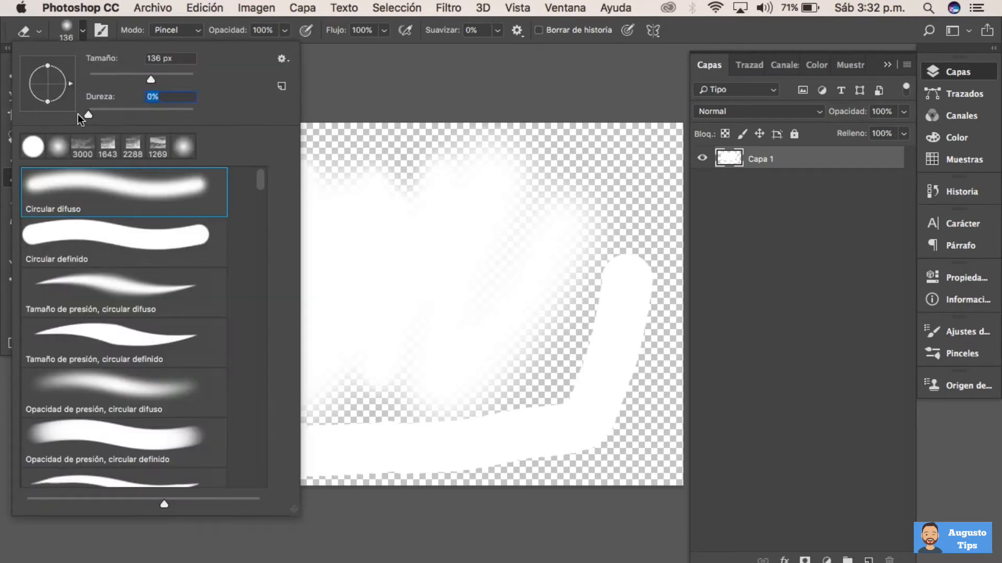
click(360, 159)
mouse_move(179, 190)
mouse_down()
mouse_move(203, 184)
mouse_move(190, 175)
mouse_move(146, 195)
mouse_move(130, 329)
mouse_move(125, 306)
mouse_move(143, 497)
mouse_move(132, 449)
mouse_move(186, 208)
mouse_move(204, 432)
mouse_move(217, 429)
mouse_move(239, 162)
mouse_move(239, 424)
mouse_move(280, 466)
mouse_move(281, 273)
mouse_move(255, 489)
mouse_up()
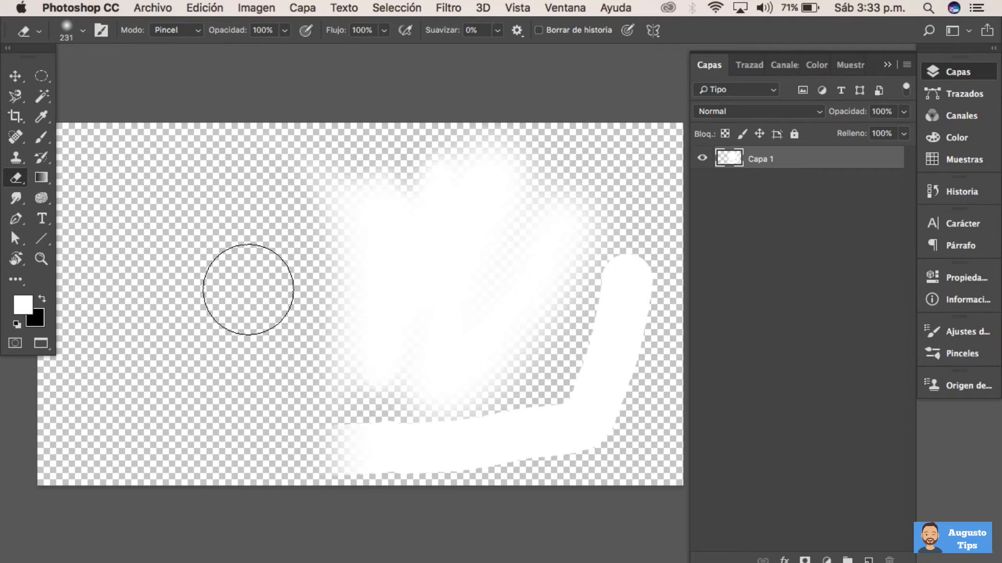
Clear all remaining paint from Capa 1 using a whole-canvas selection, and deselect
click(397, 8)
click(403, 9)
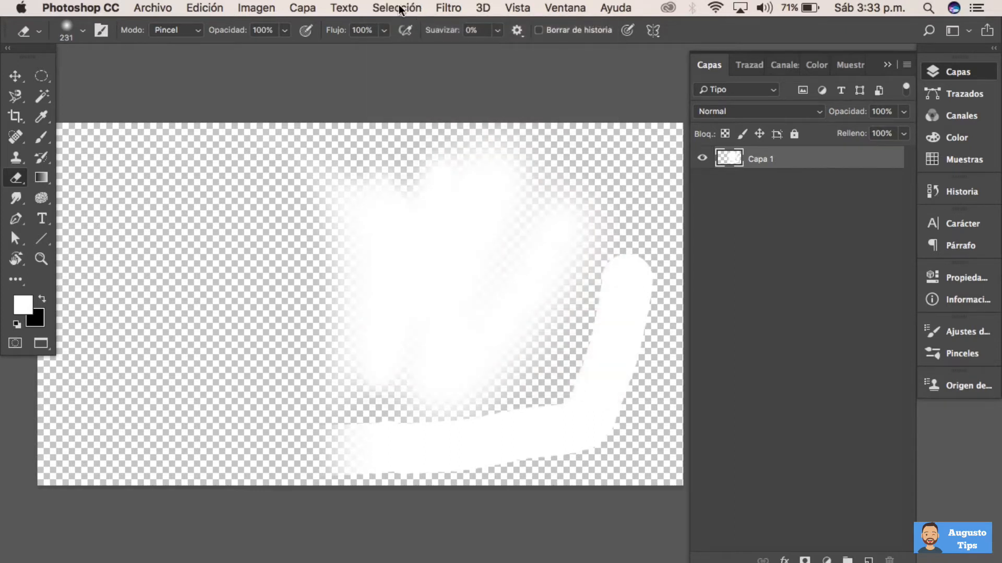
click(399, 9)
click(405, 27)
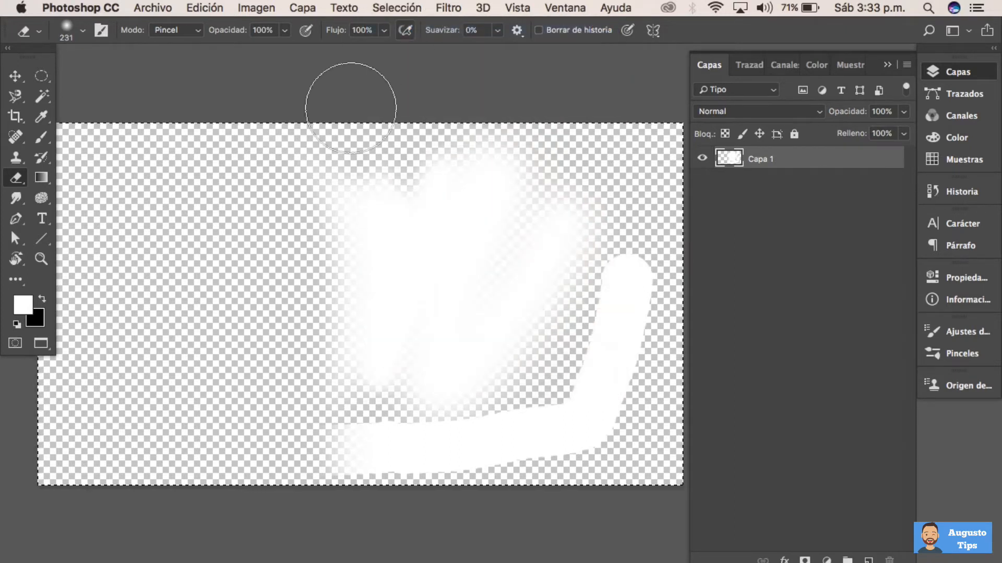
key(Tab)
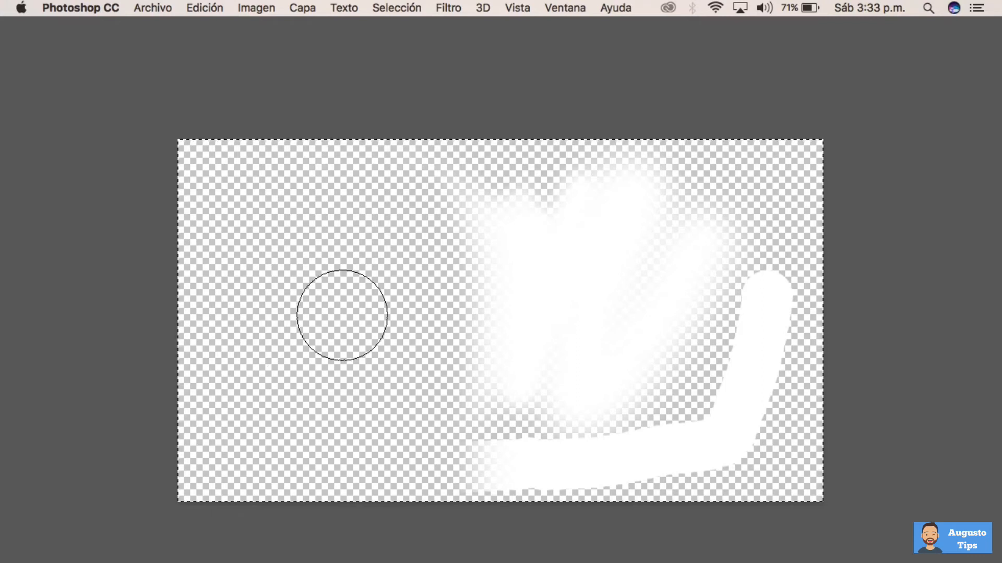
key(BackSpace)
key(Tab)
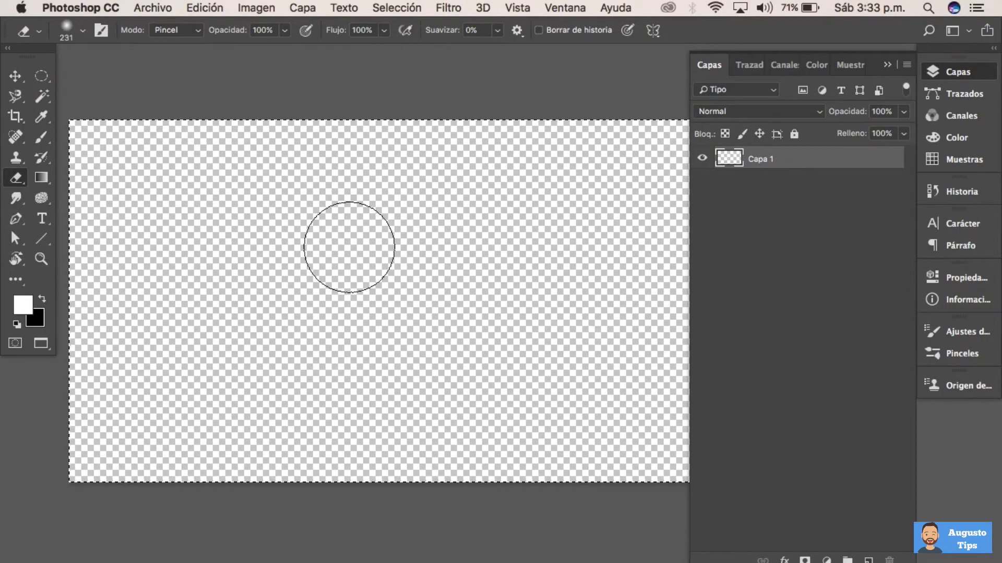
click(407, 8)
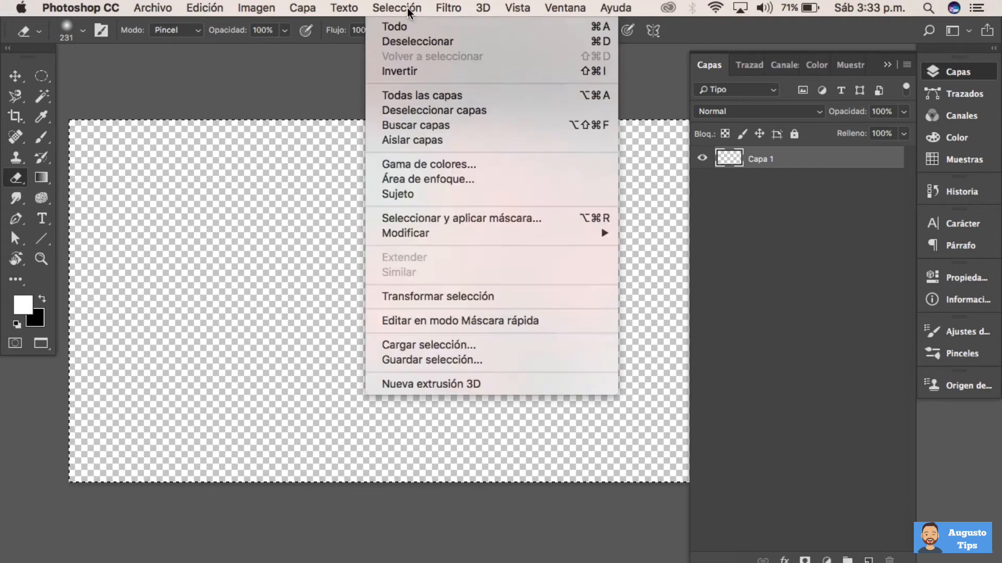
click(420, 42)
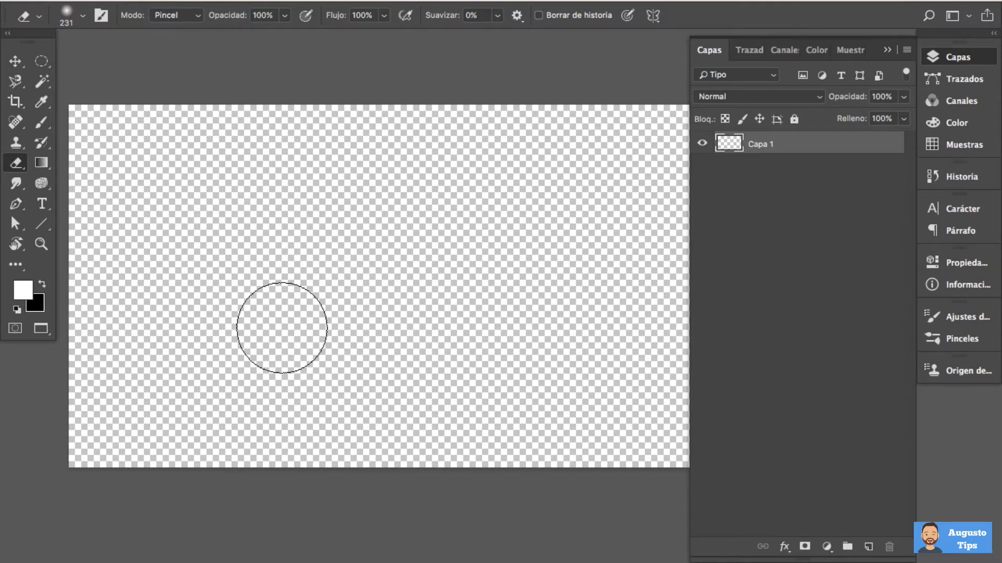
Set the foreground colour to blue, hex 0006fe
click(25, 295)
drag(715, 145, 339, 141)
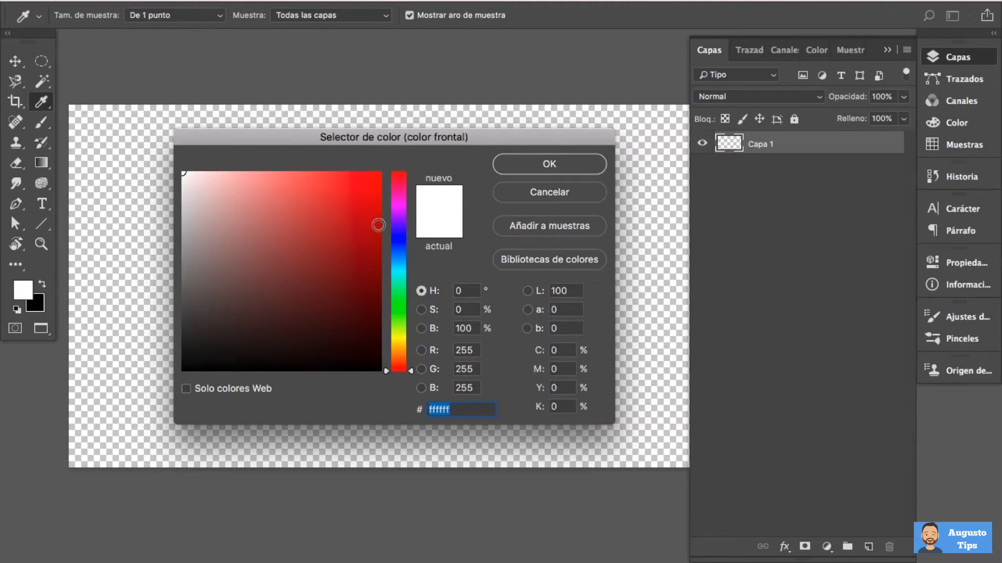
drag(280, 237, 372, 184)
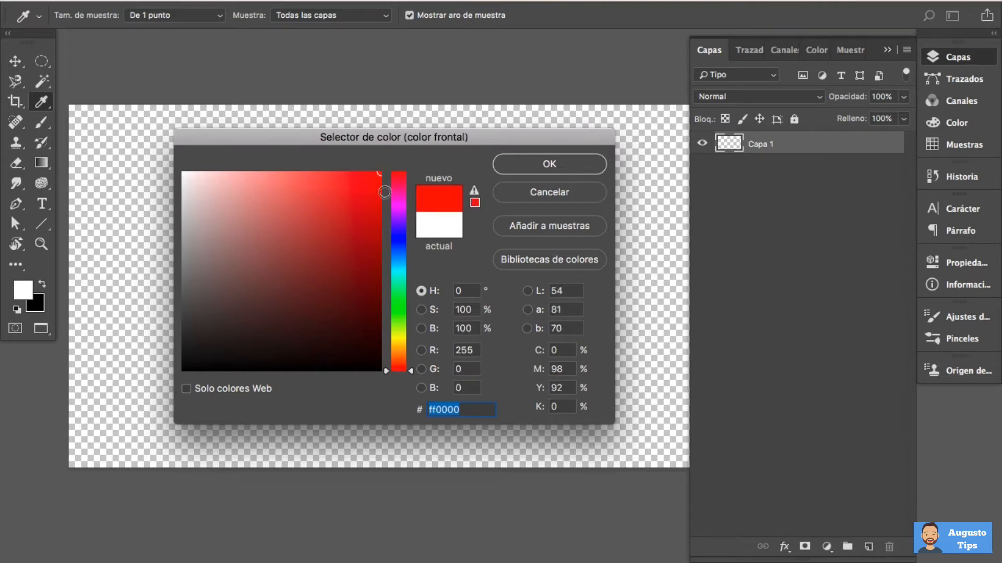
mouse_move(374, 180)
mouse_down()
mouse_move(369, 303)
mouse_move(303, 240)
mouse_move(264, 250)
mouse_move(239, 296)
mouse_move(237, 206)
mouse_move(221, 181)
mouse_move(313, 228)
mouse_move(380, 173)
mouse_up()
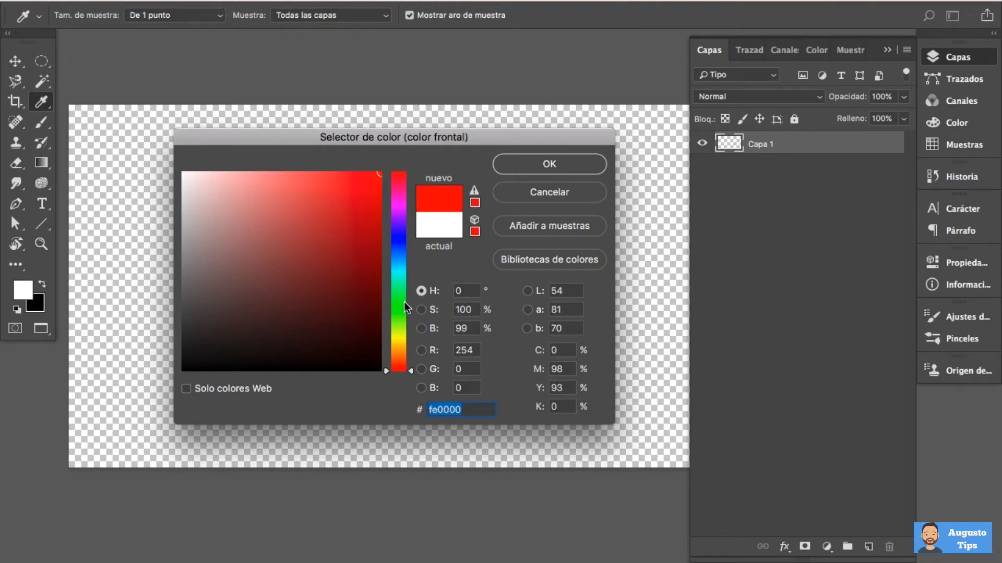
drag(386, 371, 385, 241)
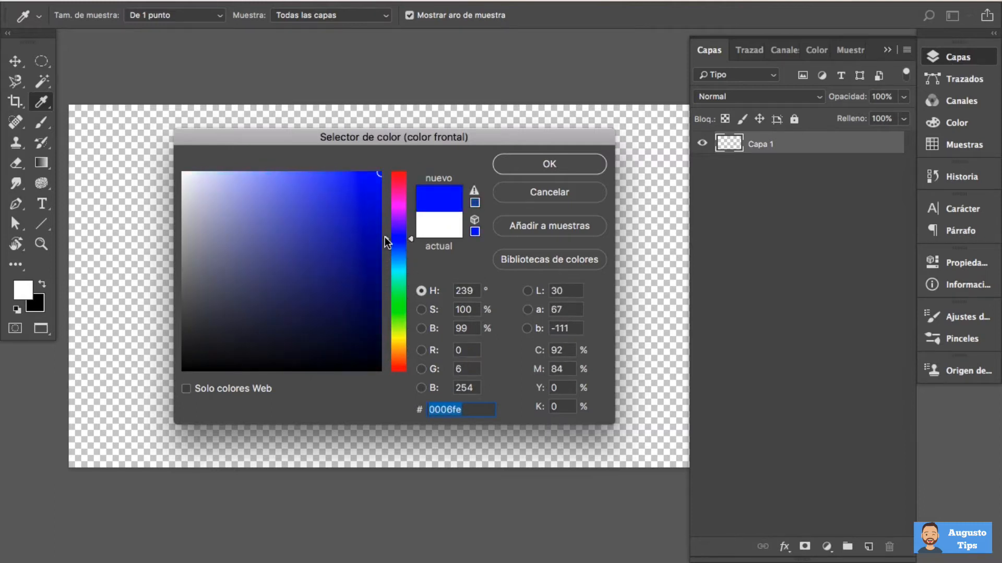
click(538, 173)
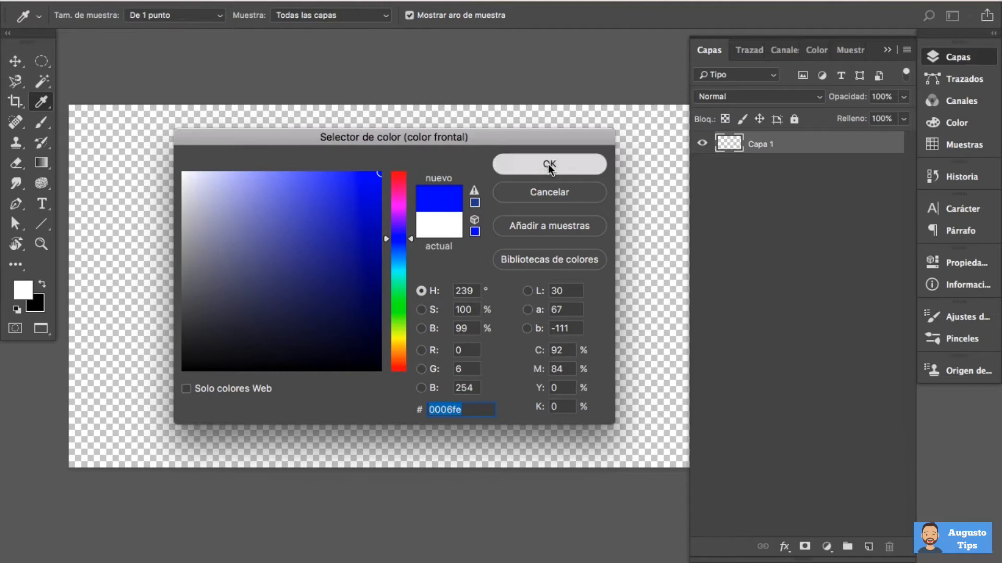
Paint a blue V-shaped stroke with the Brush tool on the left part of the canvas
key(e)
drag(342, 256, 321, 254)
key(b)
mouse_move(222, 184)
mouse_down()
mouse_move(230, 350)
mouse_move(279, 307)
mouse_move(313, 205)
mouse_up()
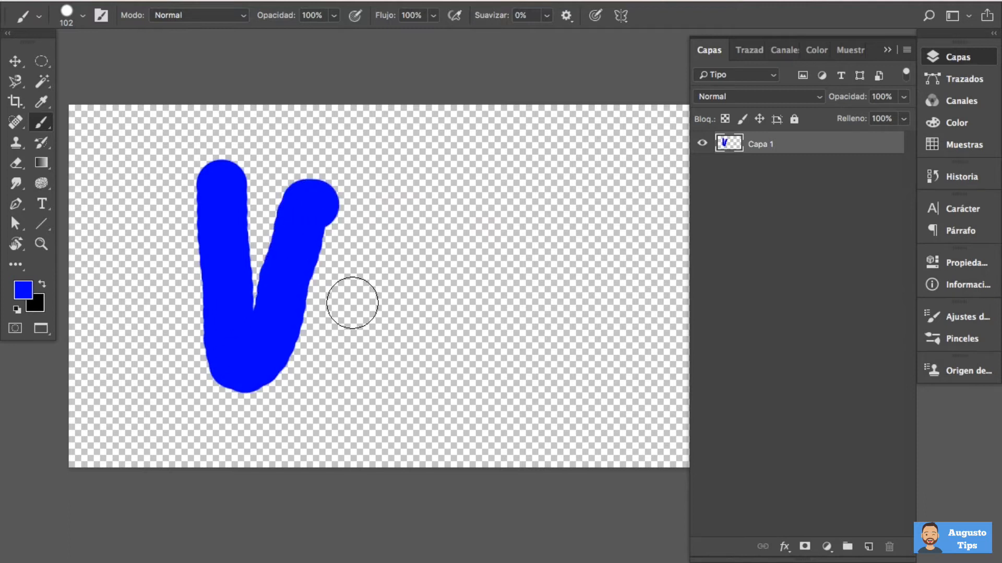
Set the background colour to dark red, hex ac0707, and paint a slanted blue stroke beside the V
click(39, 306)
drag(360, 251, 373, 236)
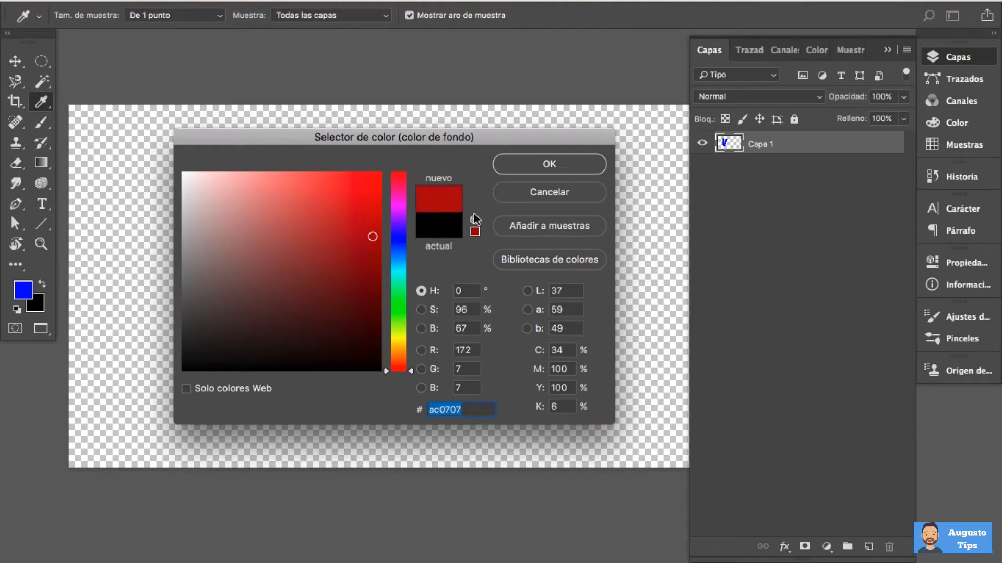
click(532, 163)
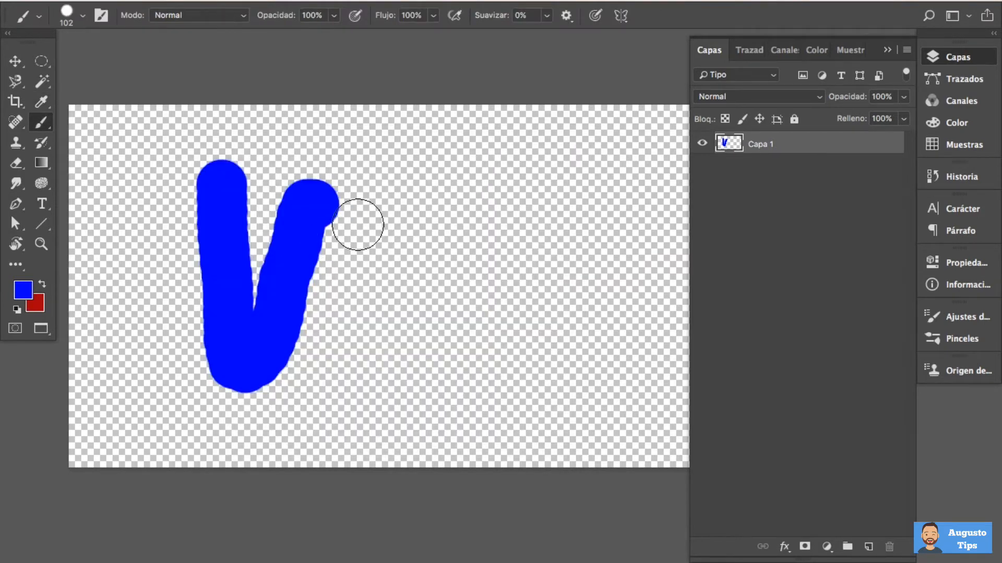
drag(367, 216, 344, 384)
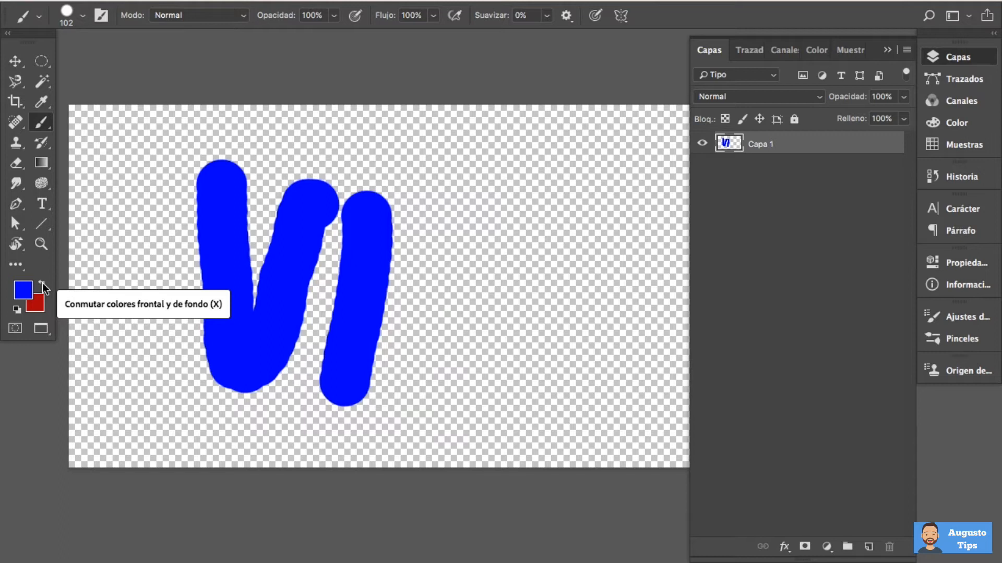
Swap the foreground and background colours and paint a dark red brush stroke to the right of the blue ones
click(42, 285)
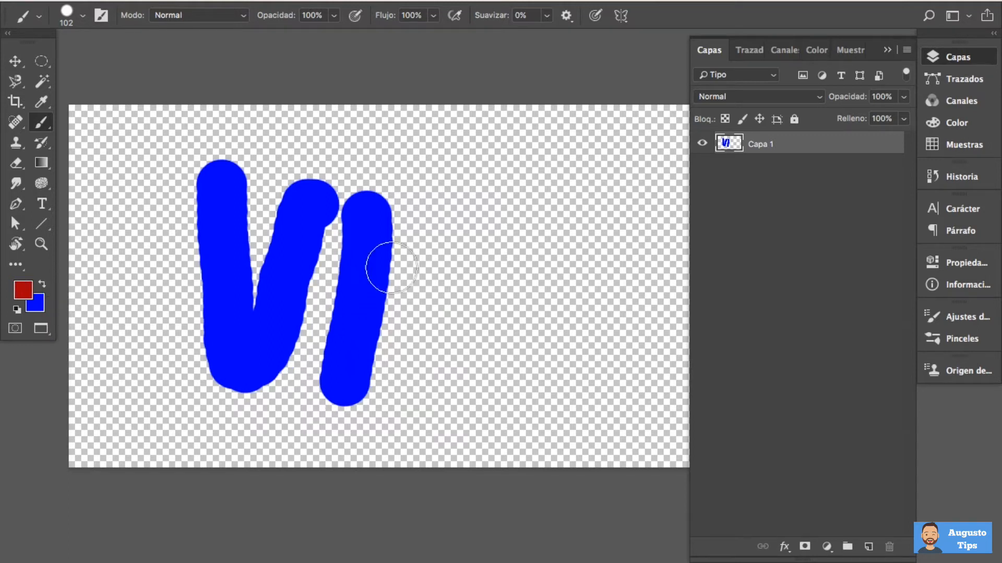
mouse_move(433, 224)
mouse_down()
mouse_move(486, 231)
mouse_move(538, 257)
mouse_move(571, 326)
mouse_move(606, 223)
mouse_up()
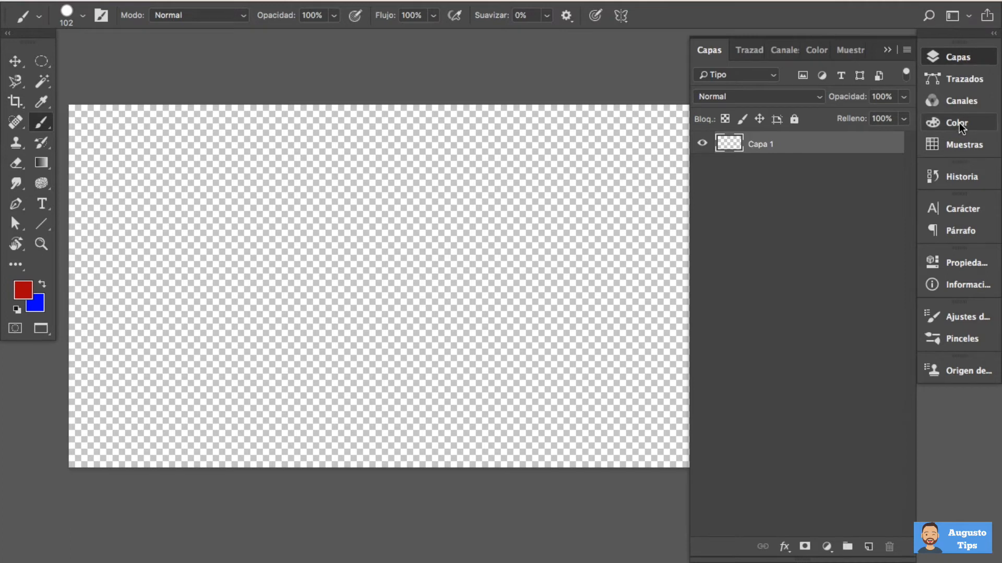
Set the background colour to magenta by picking a new hue in a compact colour picker
click(975, 123)
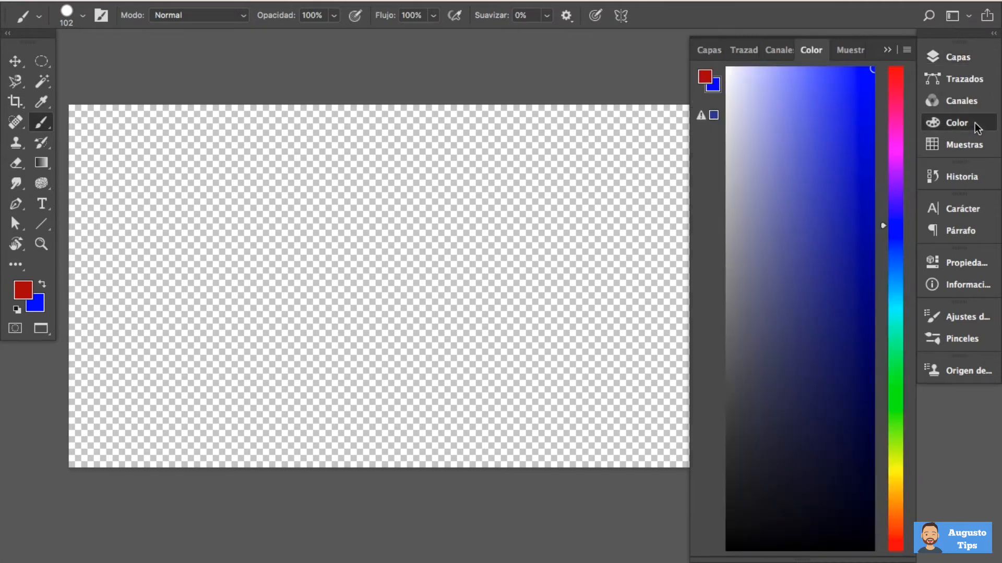
drag(804, 557, 775, 180)
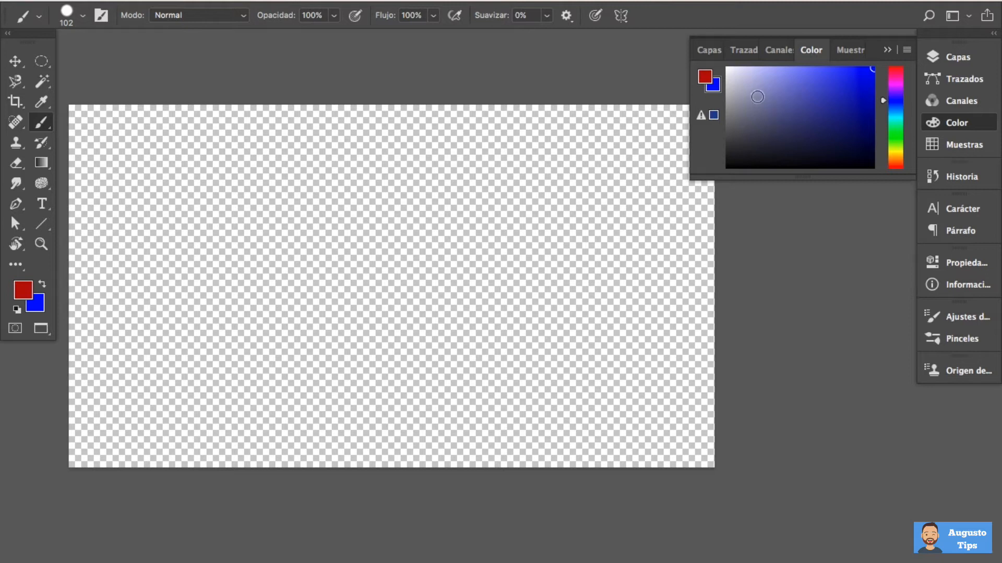
click(895, 81)
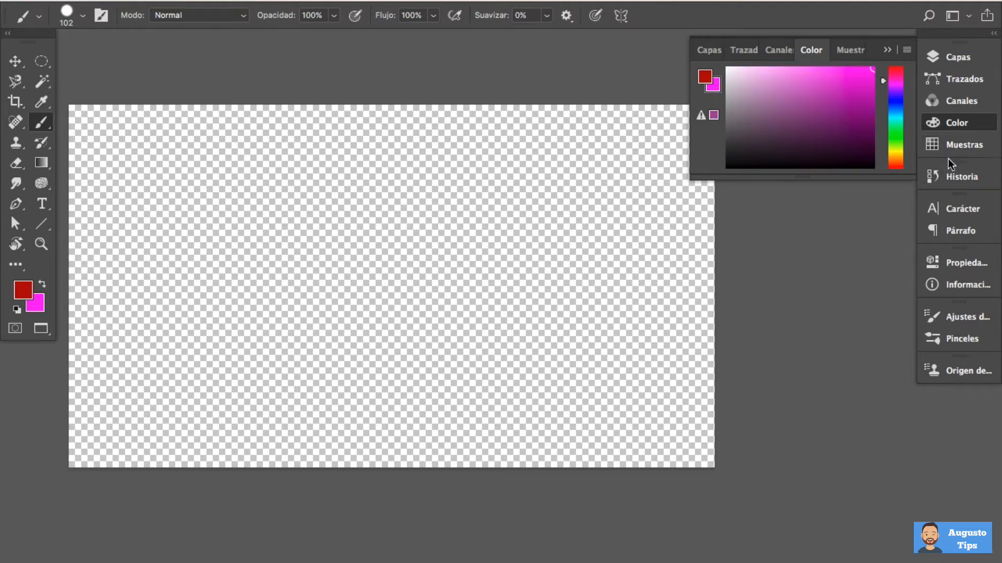
Set the background colour to an orange-brown preset swatch
click(954, 145)
drag(805, 198, 805, 243)
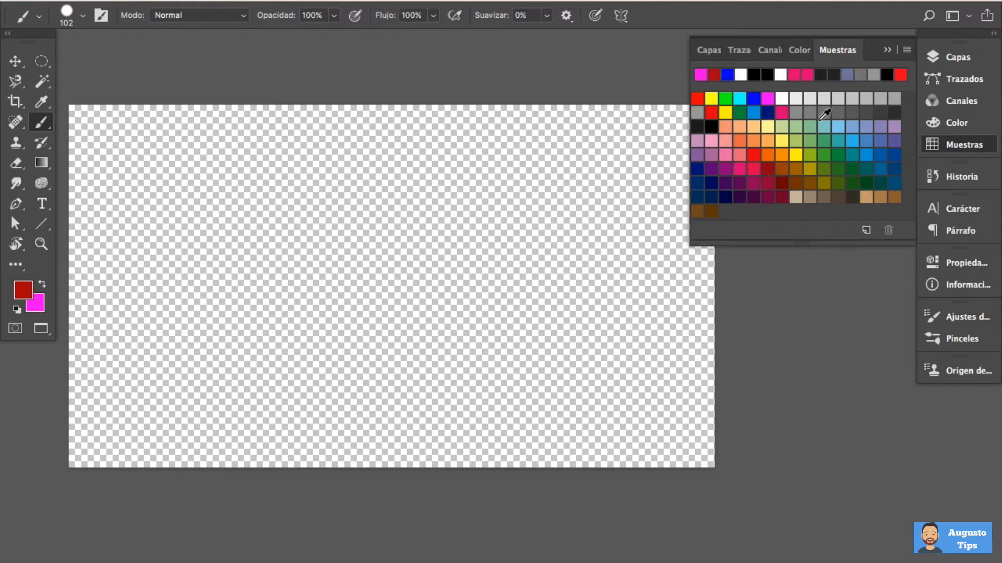
ctrl+click(781, 169)
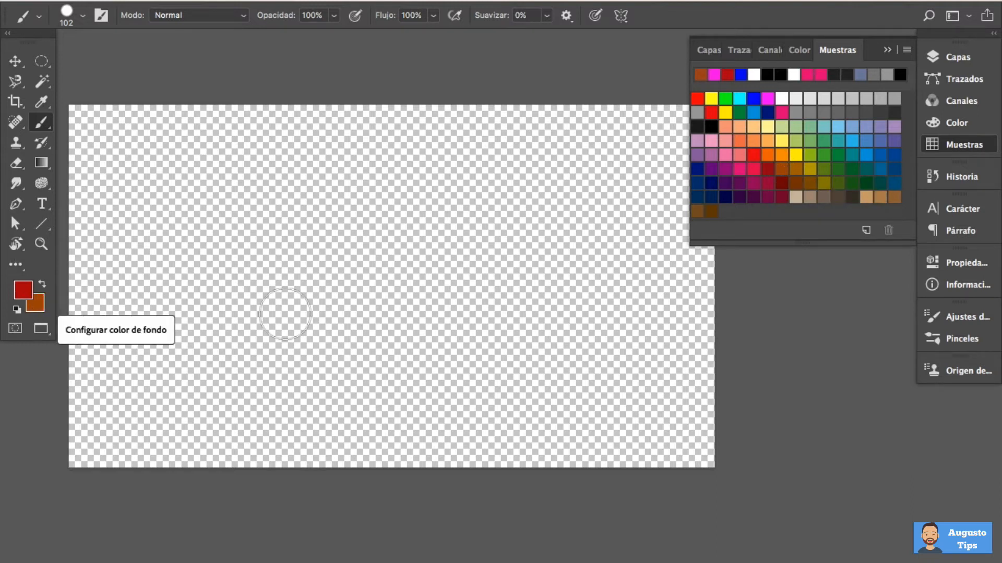
Set the foreground colour to a light green swatch and paint a vertical stroke on the left part of the canvas
click(932, 123)
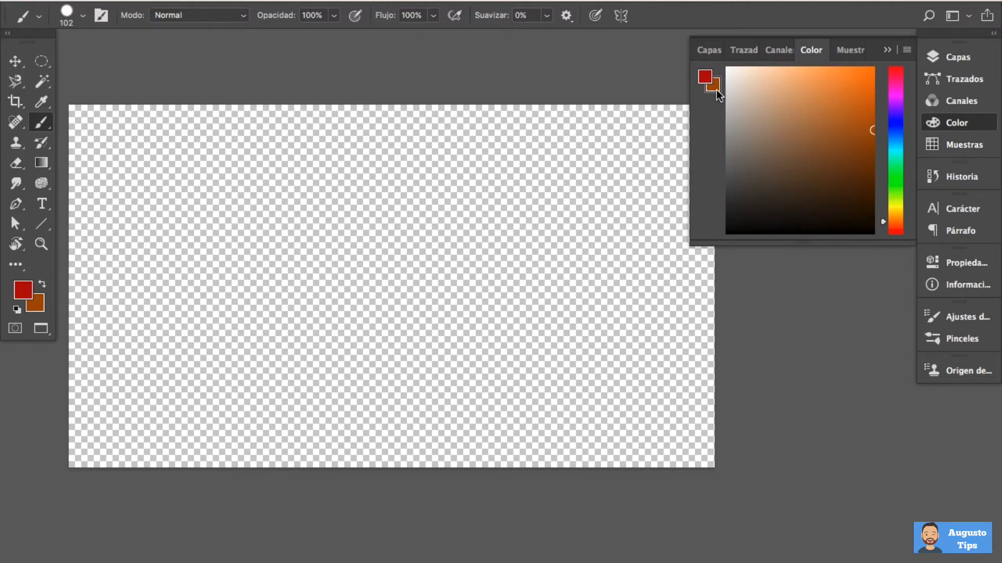
click(706, 77)
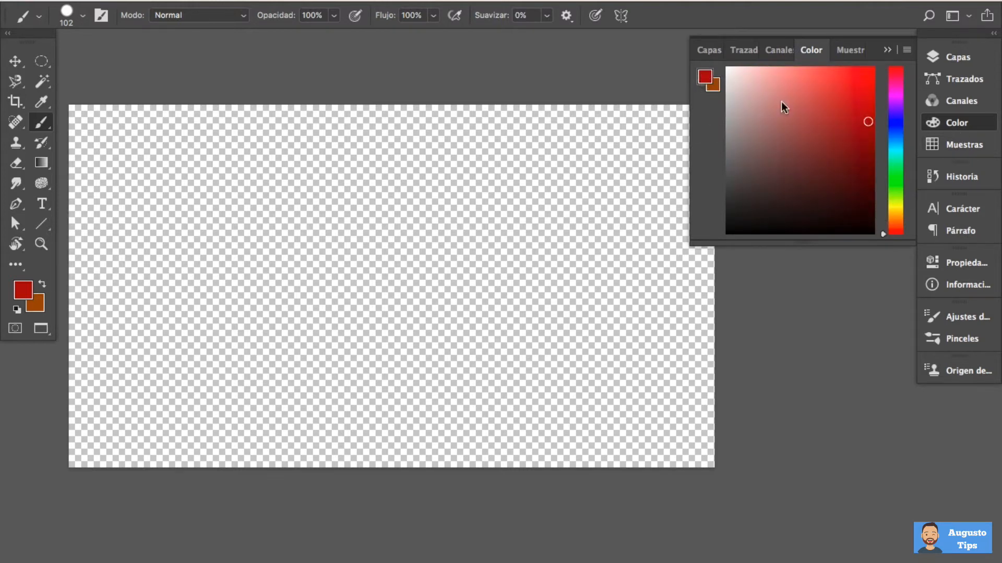
click(938, 149)
click(810, 142)
drag(180, 197, 177, 411)
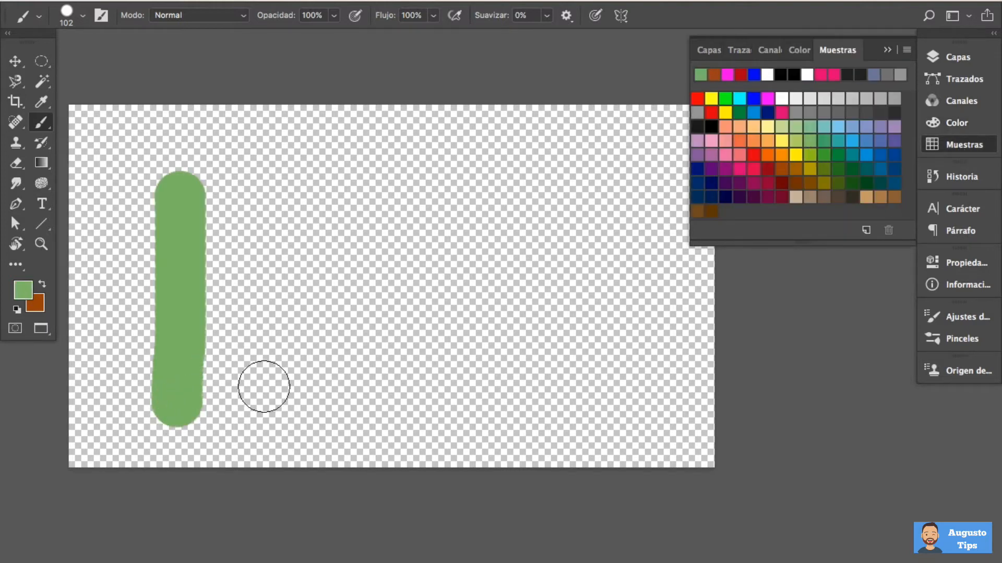
Paint a vertical orange-brown stroke and a shorter green stroke beside the first one, swapping foreground and background colours before each
click(41, 284)
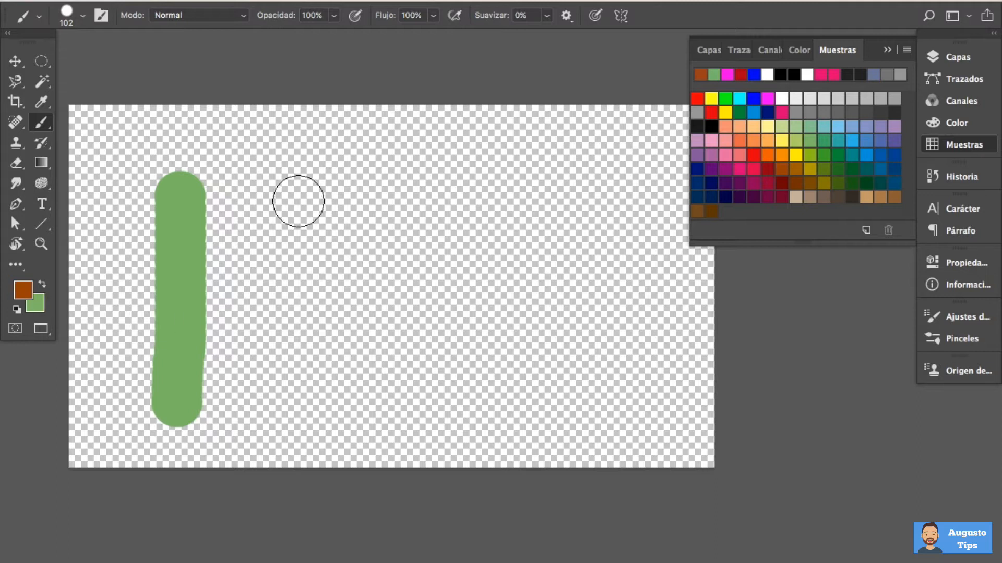
drag(297, 186, 327, 382)
key(x)
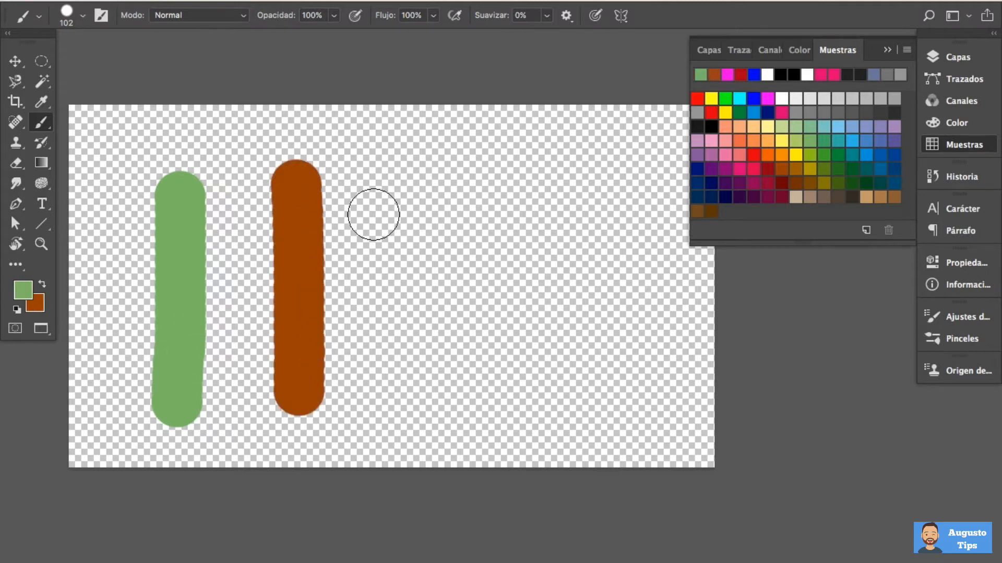
drag(383, 206, 392, 348)
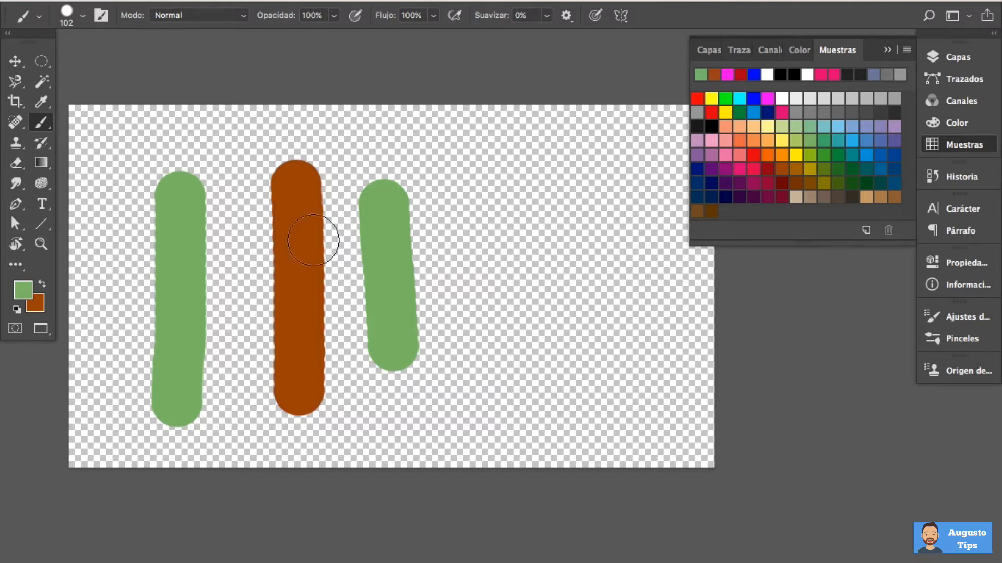
Set the brush hardness to 0% and paint a soft vertical green stroke to the right of the hard-edged ones
click(82, 15)
drag(161, 94, 74, 99)
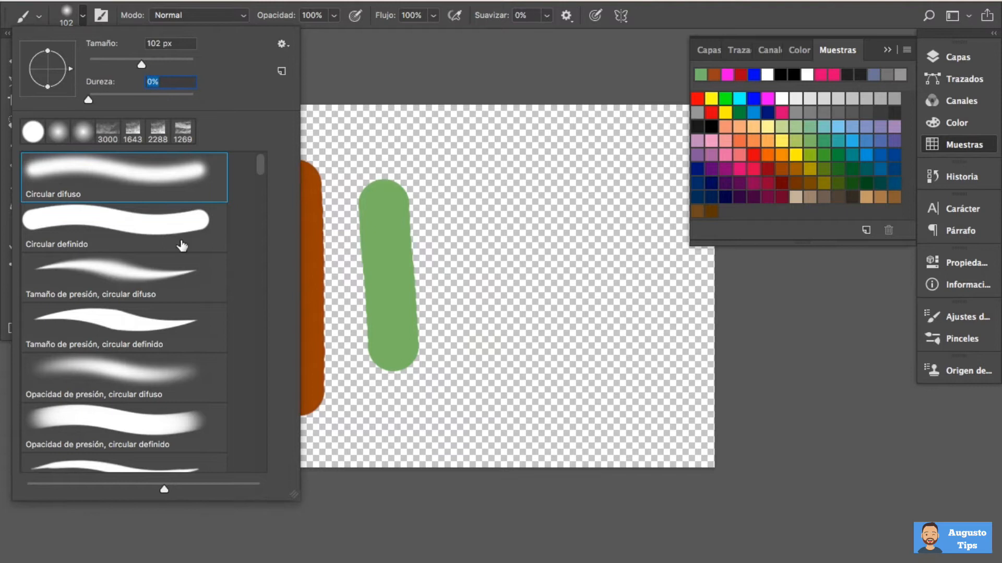
click(471, 180)
drag(471, 221, 472, 384)
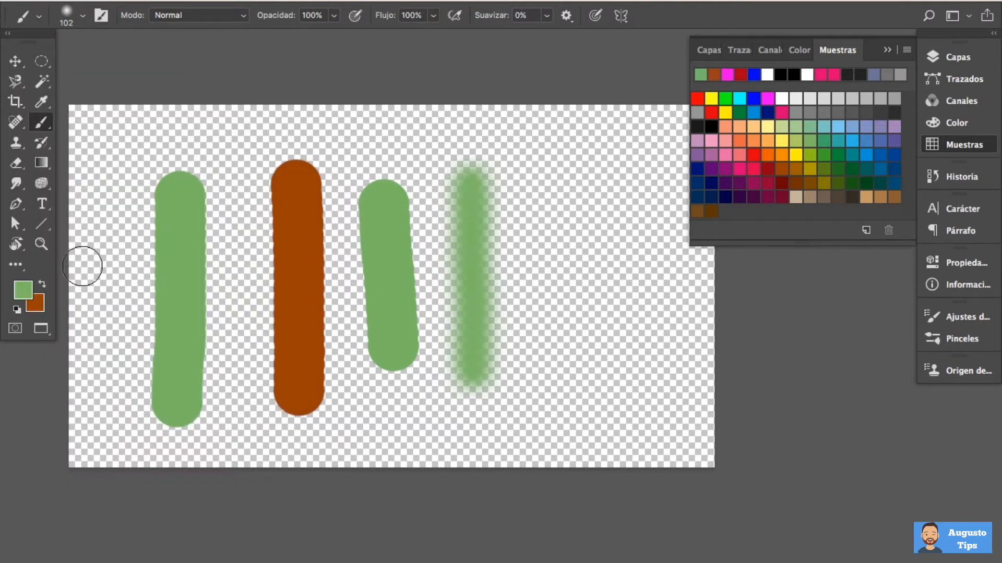
Swap the colours, paint a soft orange-brown stroke beside the soft green one, and hide the swatches
click(42, 286)
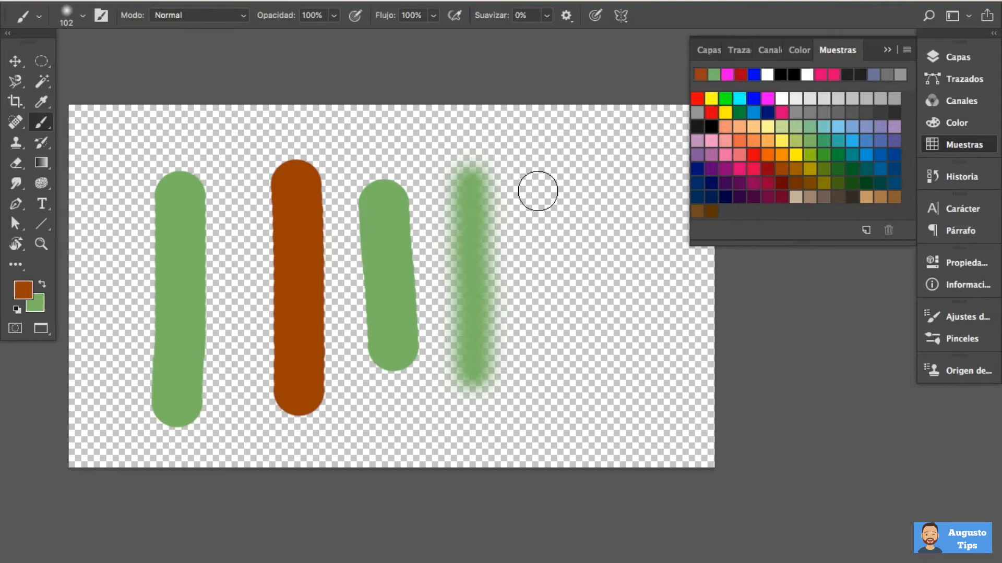
drag(537, 188, 544, 360)
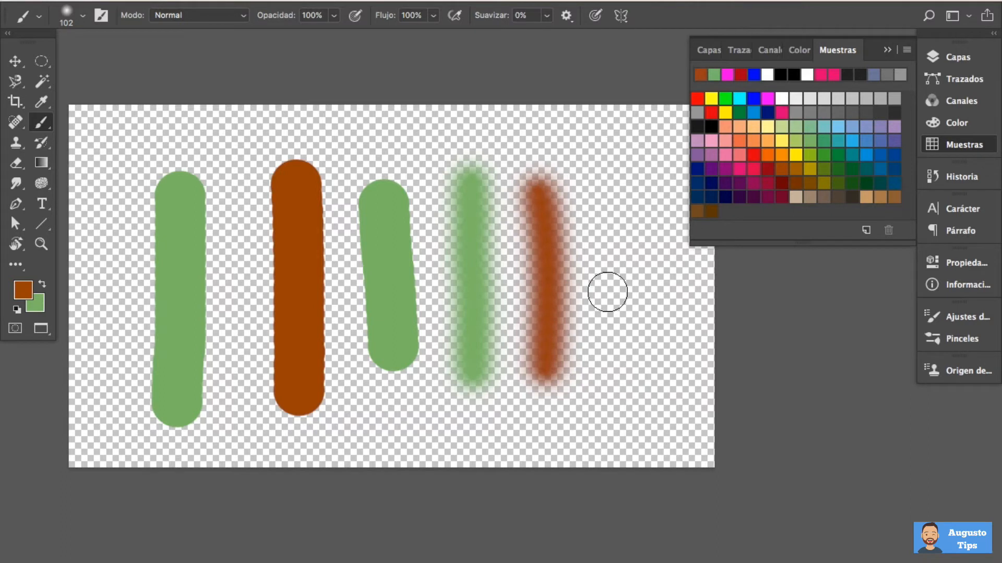
click(932, 145)
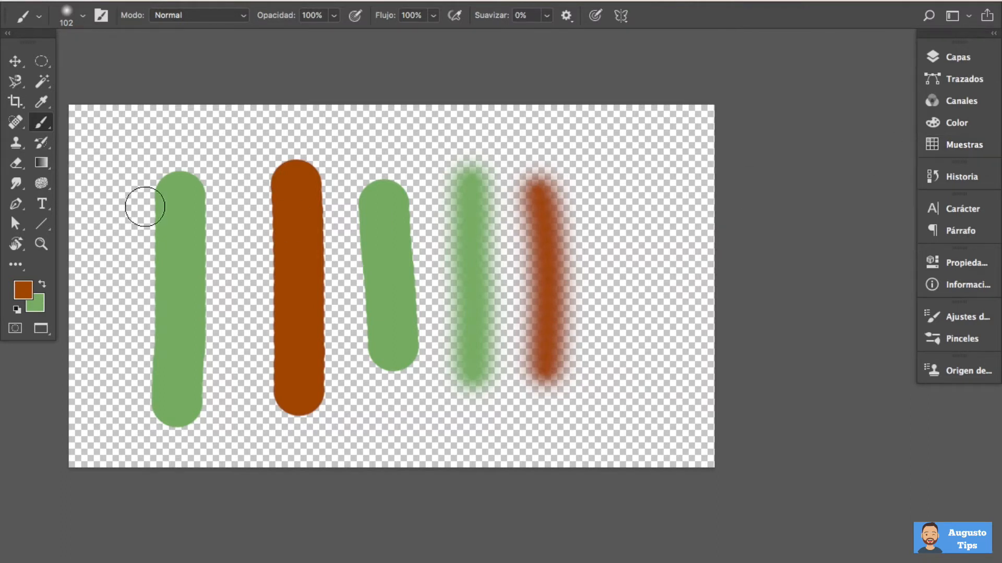
Erase all the painted strokes from the canvas with the Eraser tool
click(15, 163)
mouse_move(154, 190)
mouse_down()
mouse_move(148, 377)
mouse_move(169, 436)
mouse_move(196, 243)
mouse_move(283, 221)
mouse_move(203, 485)
mouse_move(196, 295)
mouse_move(274, 306)
mouse_move(302, 77)
mouse_move(311, 185)
mouse_move(365, 371)
mouse_move(396, 279)
mouse_move(387, 325)
mouse_move(475, 135)
mouse_move(465, 189)
mouse_move(570, 155)
mouse_move(490, 311)
mouse_up()
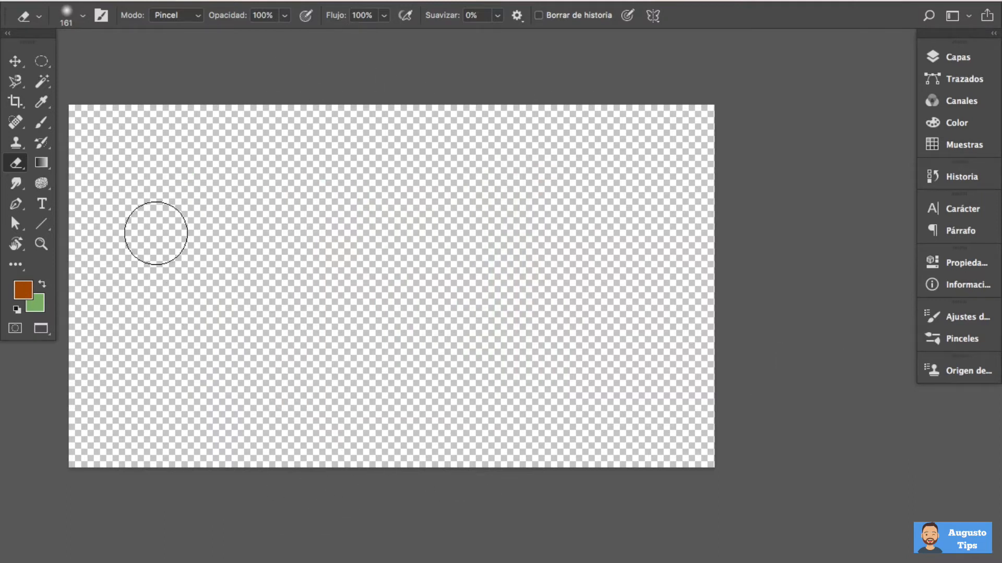
Flatten the soft 102 px brush tip into a horizontal ellipse for the Brush tool
click(33, 126)
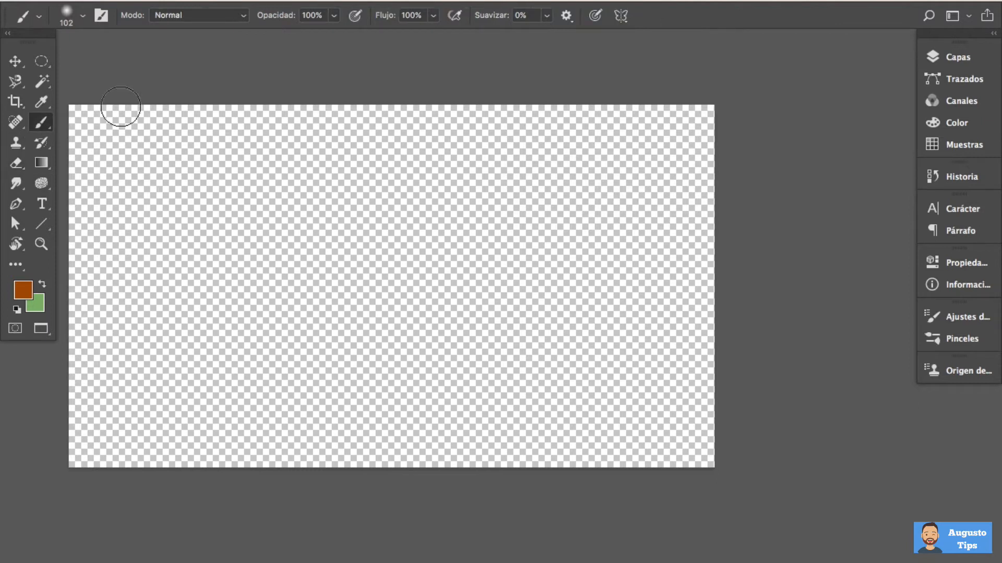
click(82, 17)
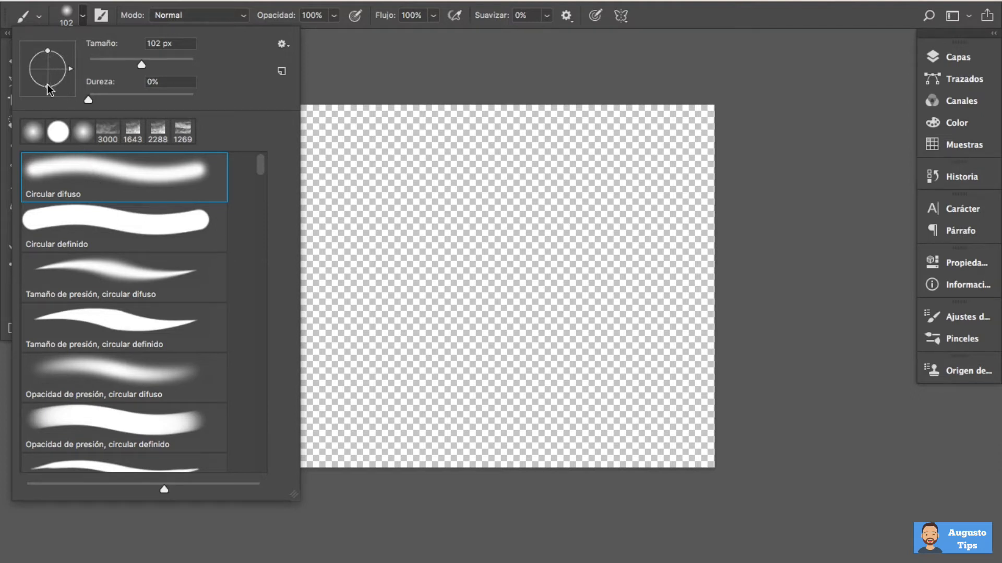
drag(48, 52, 48, 65)
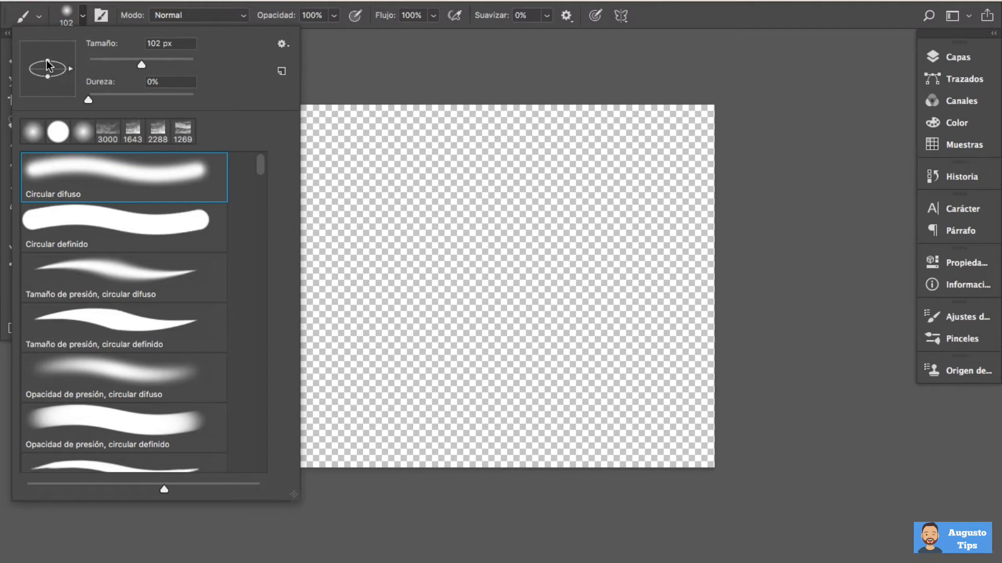
Paint five separate orange-brown strokes in different directions on the canvas with the flattened brush
drag(329, 193, 490, 196)
drag(360, 219, 464, 297)
drag(333, 230, 227, 300)
mouse_move(286, 199)
mouse_down()
mouse_move(201, 208)
mouse_move(168, 200)
mouse_up()
drag(245, 165, 164, 135)
Rotate the elliptical brush tip to a diagonal angle and paint strokes on the right part of the canvas
click(83, 18)
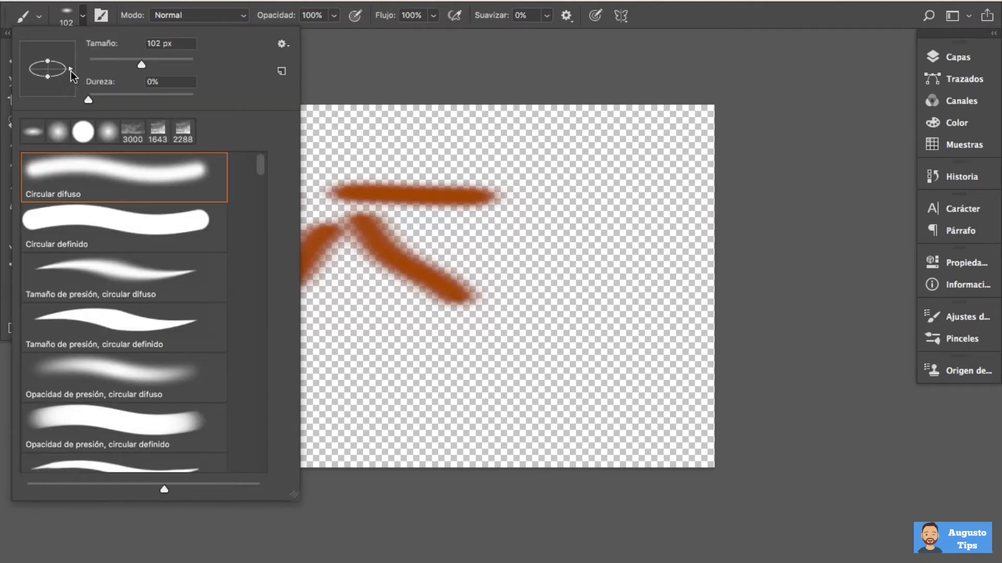
drag(70, 71, 64, 53)
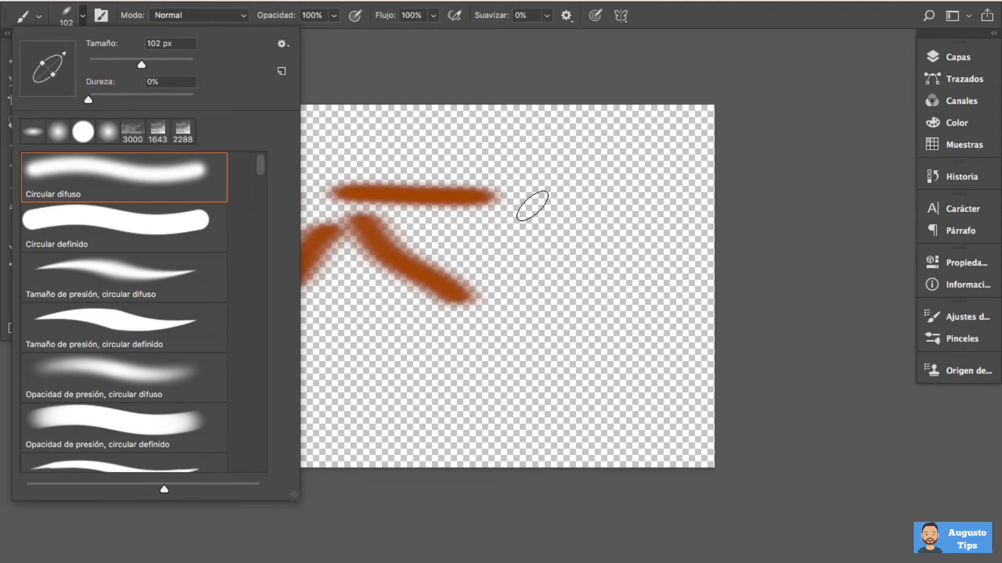
drag(659, 151, 522, 273)
mouse_move(639, 232)
mouse_down()
mouse_move(622, 245)
mouse_move(648, 344)
mouse_up()
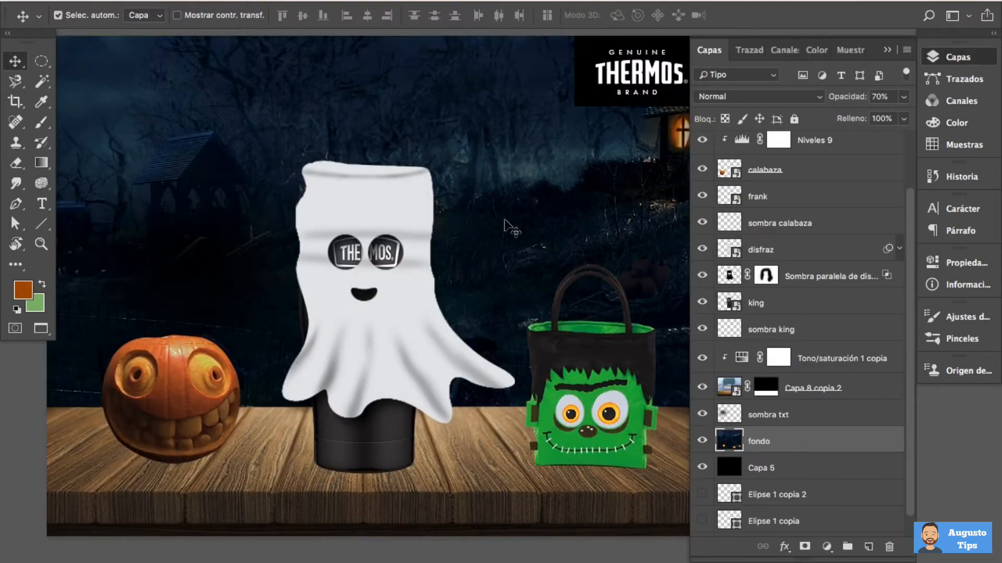
View the Halloween Thermos composition without the interface and select the sombra king layer
key(Tab)
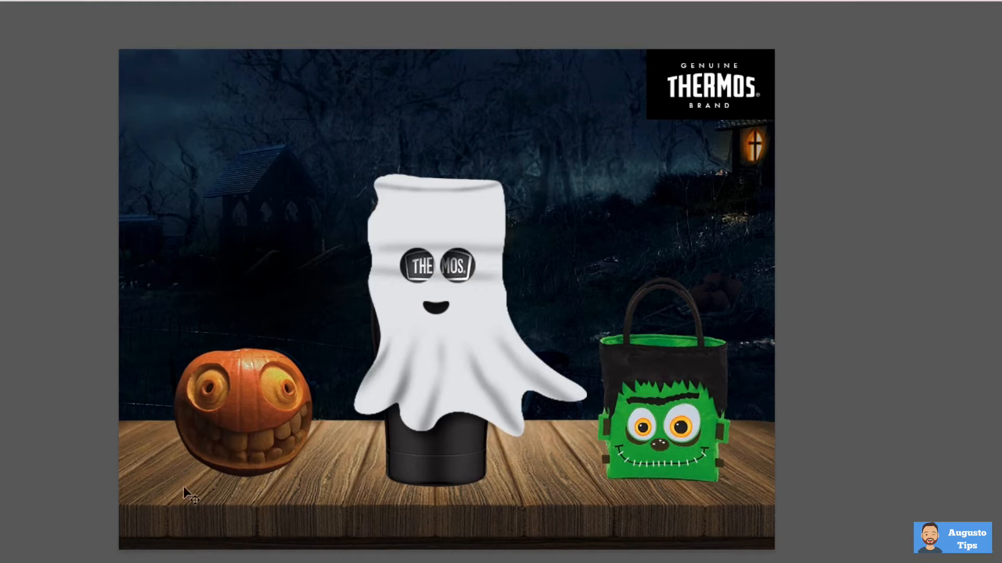
key(Tab)
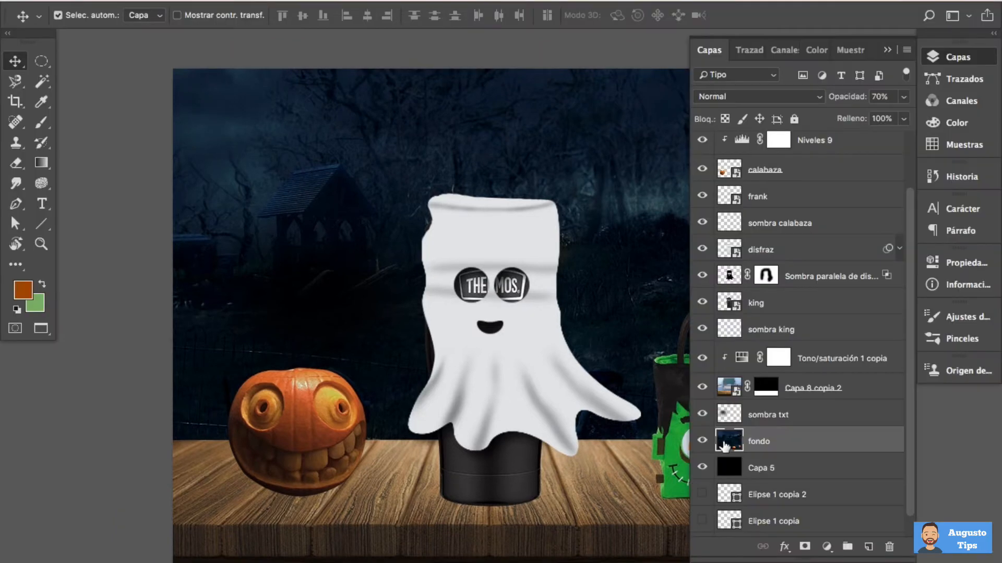
click(796, 330)
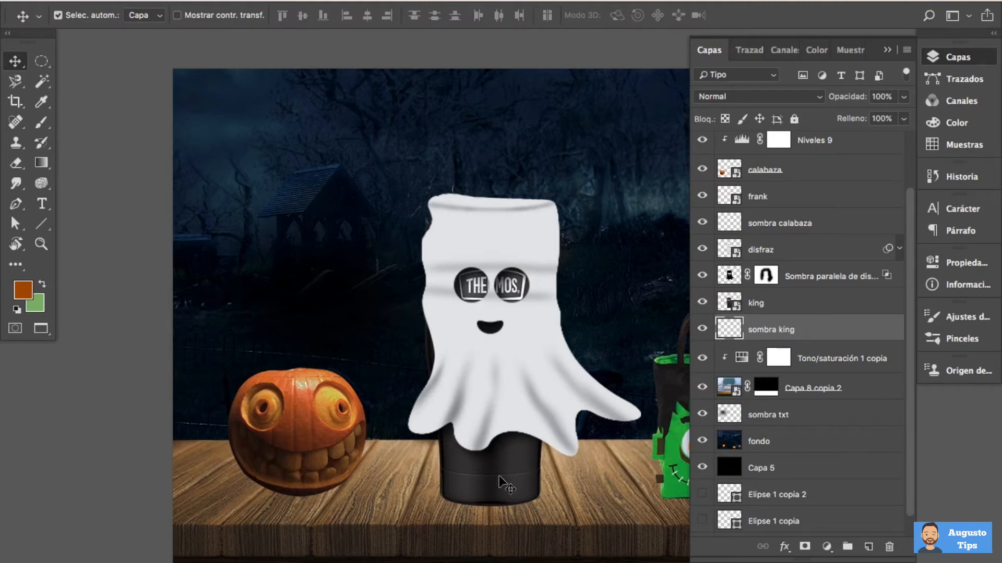
key(Tab)
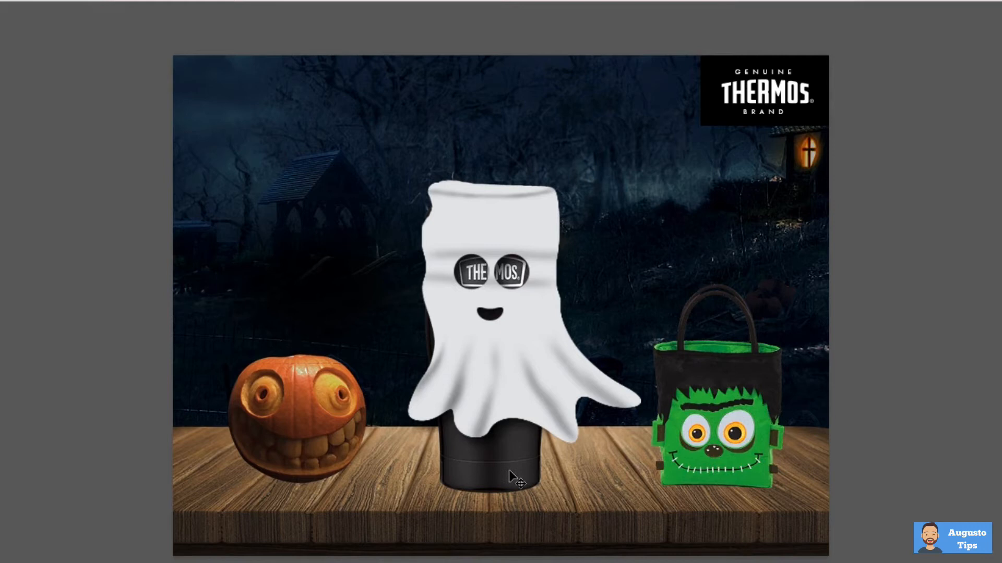
key(Tab)
Activate the Brush tool and set the foreground colour to black, hex 000000
click(41, 122)
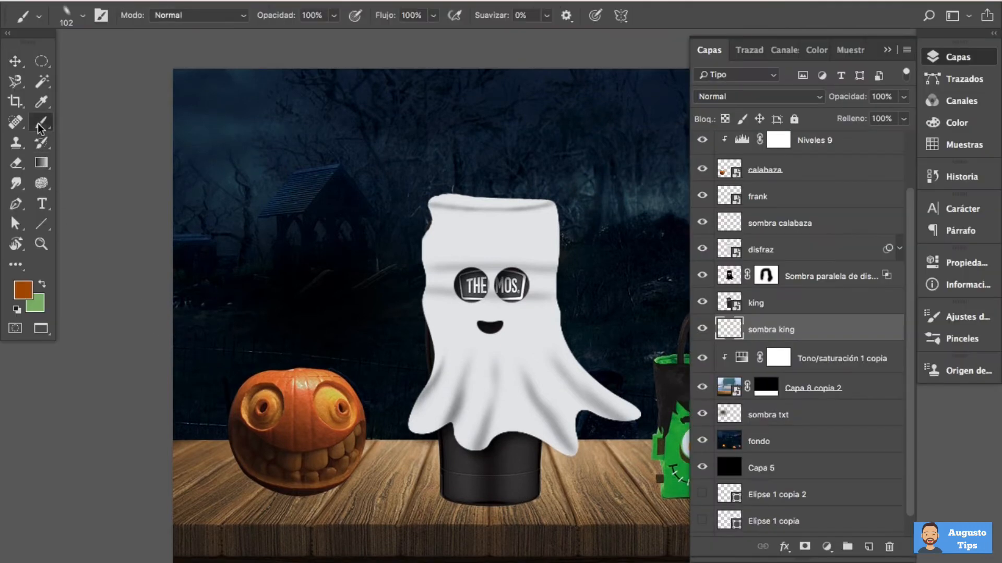
click(23, 295)
drag(335, 310, 385, 385)
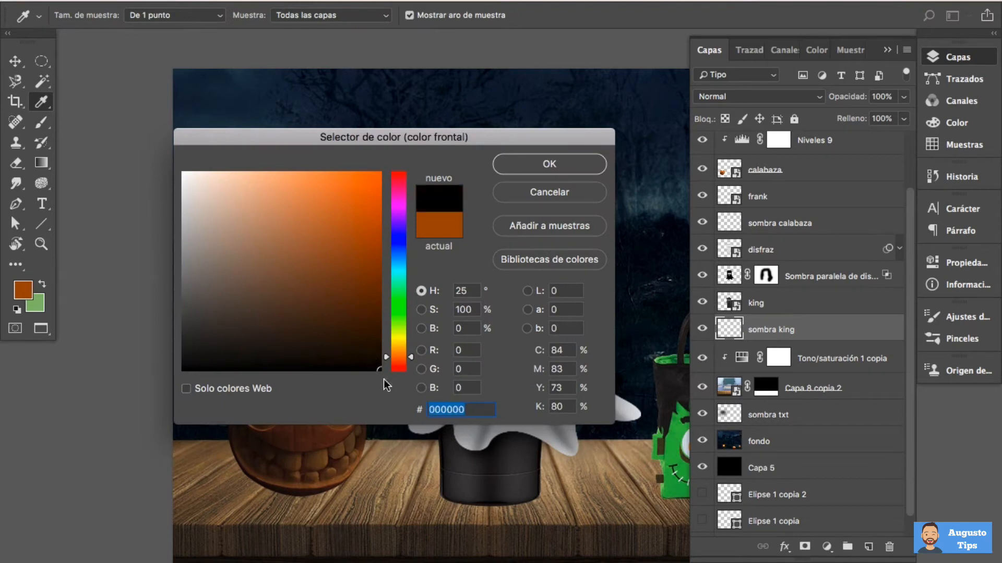
click(543, 167)
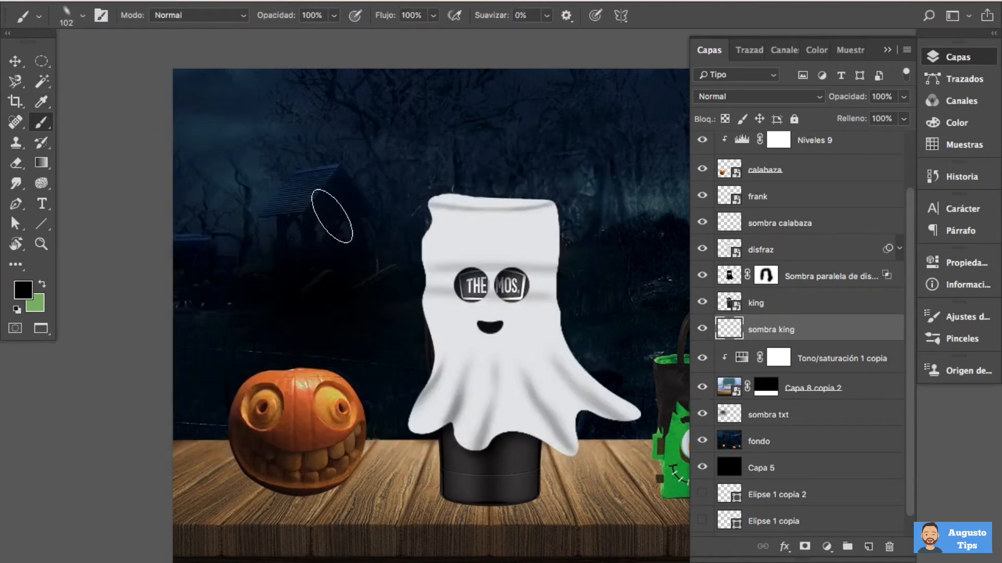
Rotate the brush tip back to horizontal and flatten its ellipse further
click(83, 18)
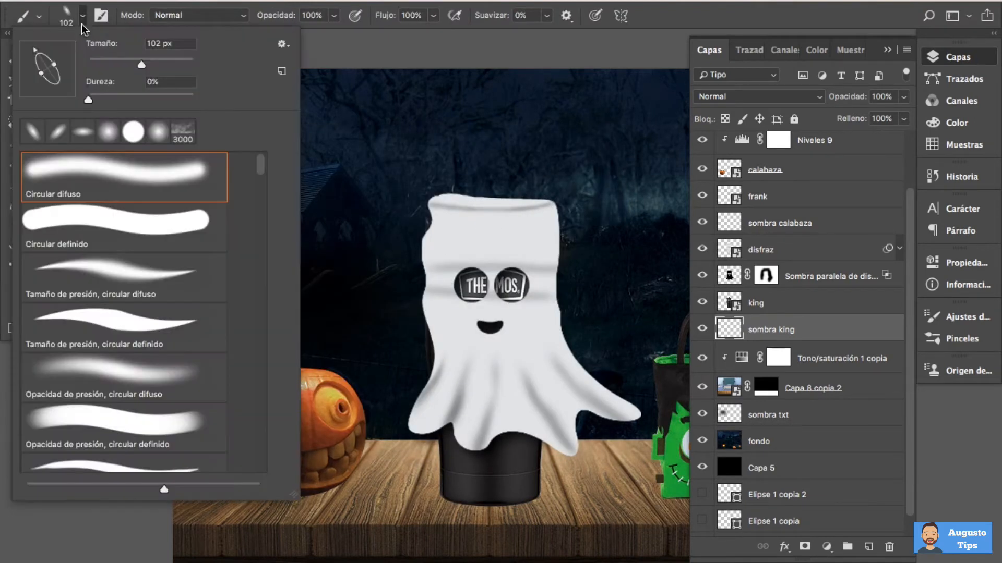
drag(37, 52, 66, 69)
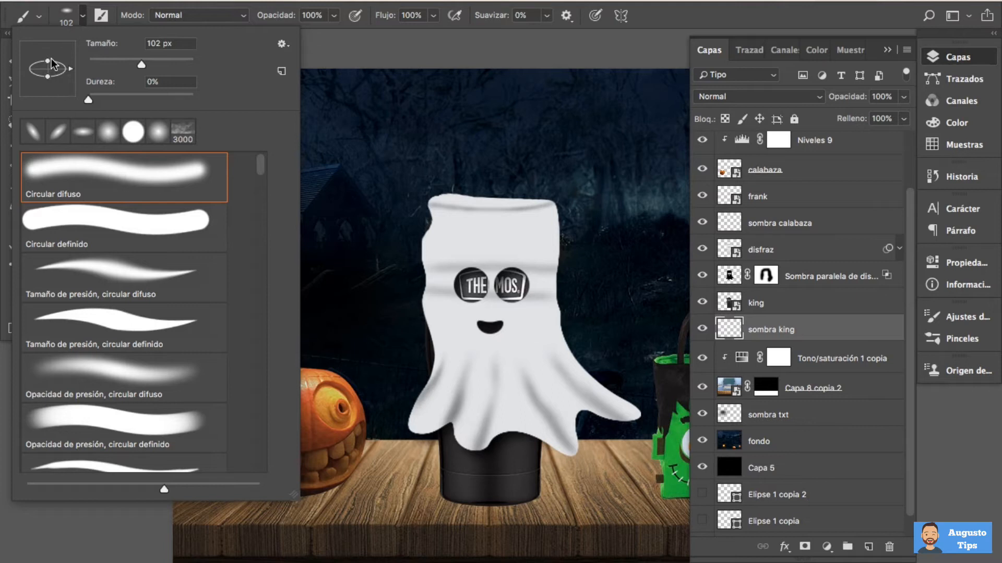
drag(49, 62, 48, 65)
Enlarge the brush to 189 px and paint a soft black shadow under the thermos base on the sombra king layer
ctrl+alt+drag(493, 485, 528, 484)
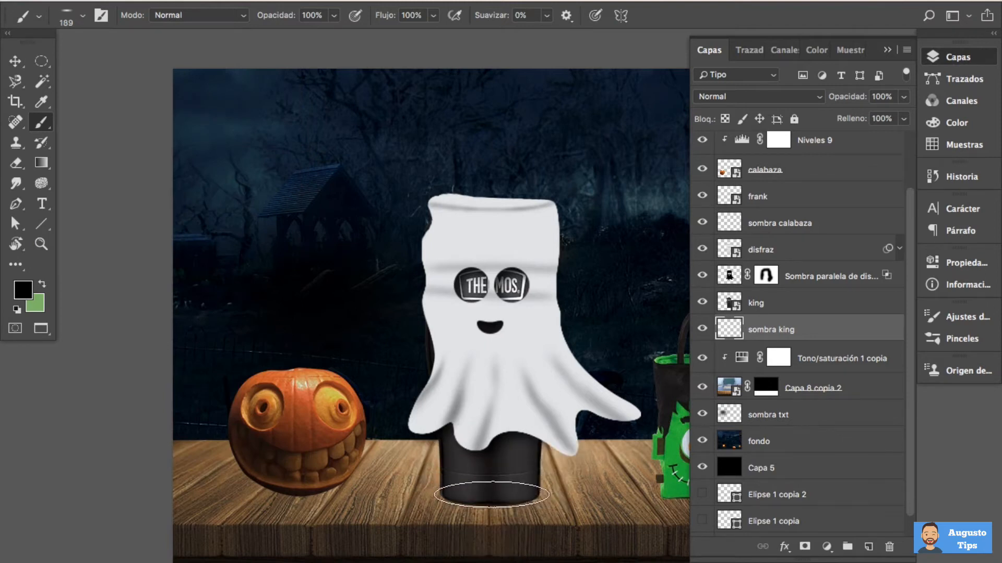
click(492, 494)
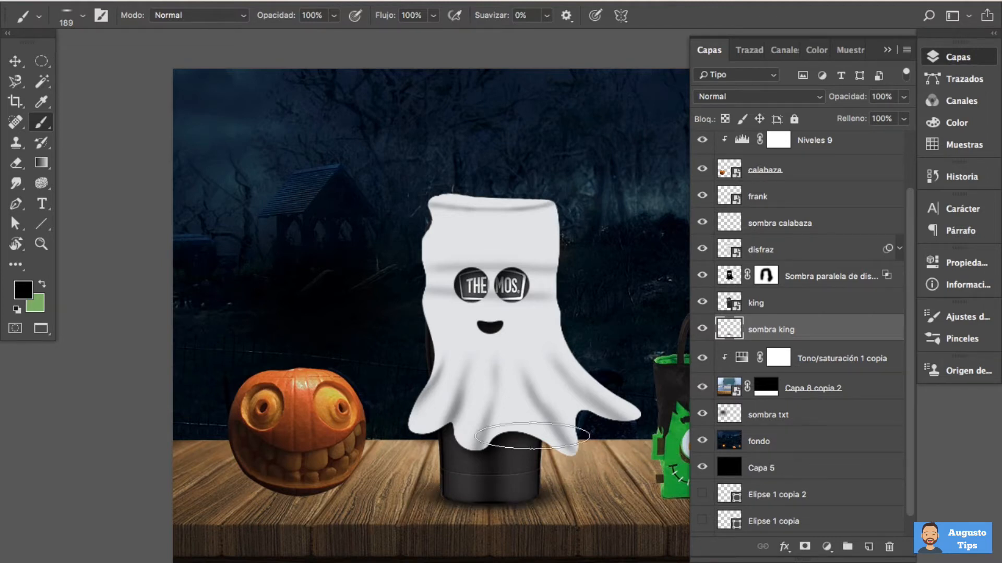
Reduce the brush to 146 px and paint a soft black shadow under the pumpkin on the sombra calabaza layer
click(837, 224)
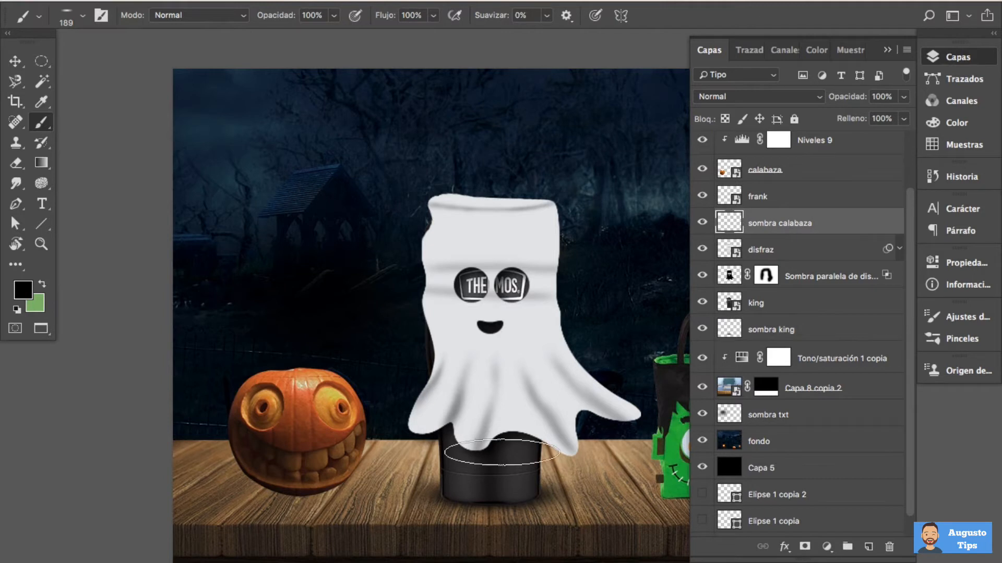
key(ctrl+alt)
drag(302, 489, 285, 492)
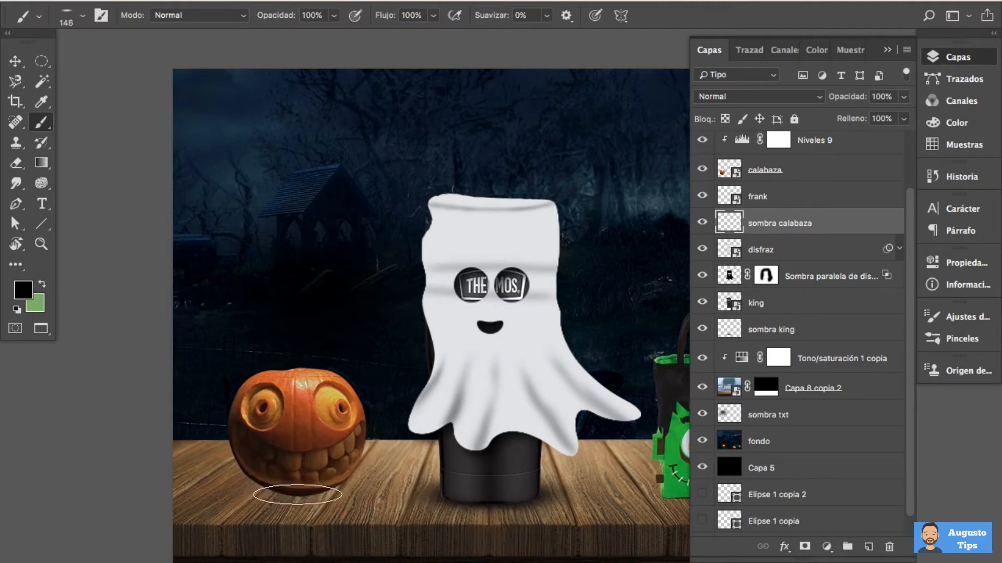
click(302, 492)
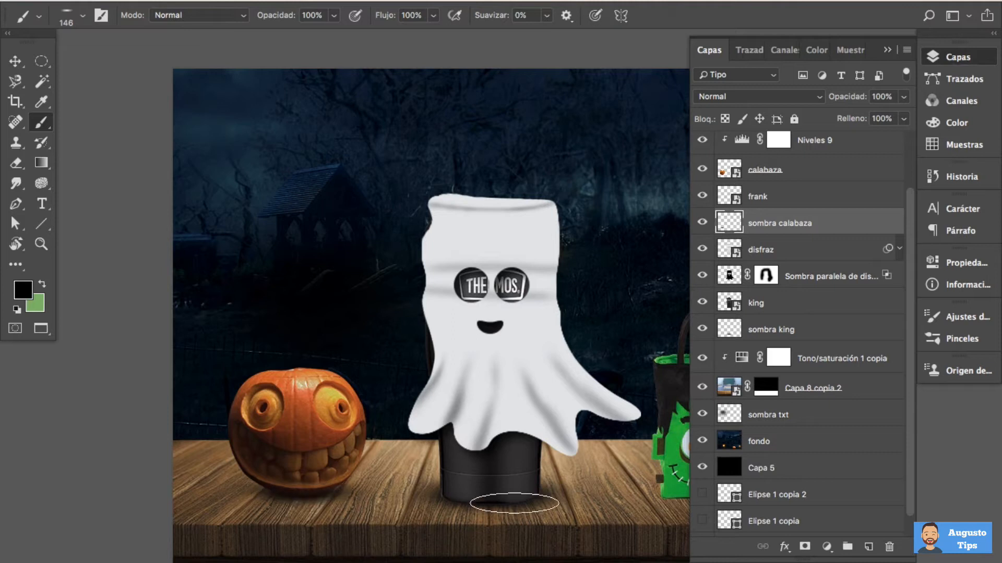
Enlarge the brush to 197 px, make its elliptical tip slightly rounder and paint a soft black shadow beneath the green Frankenstein bag
drag(567, 474, 359, 451)
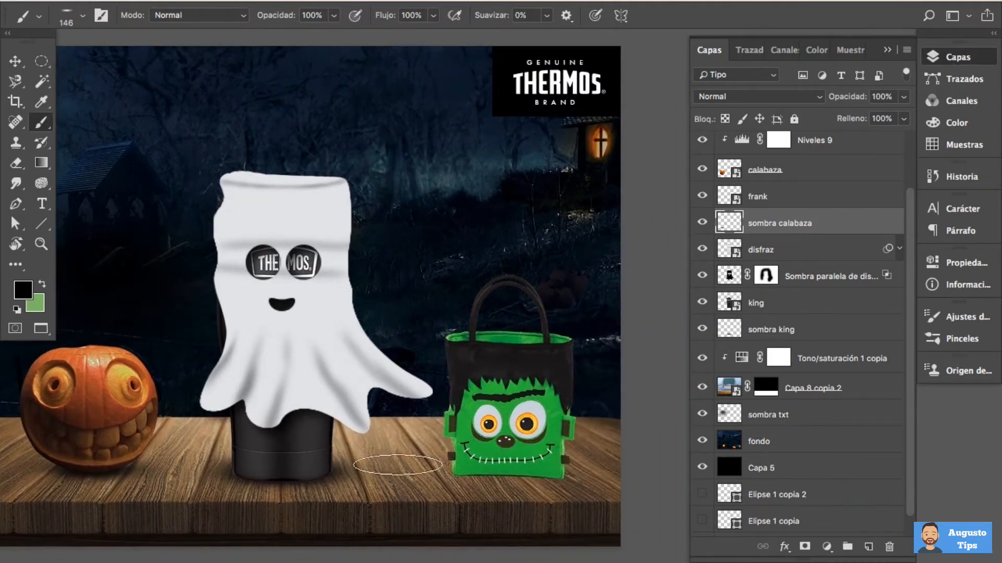
drag(510, 468, 524, 469)
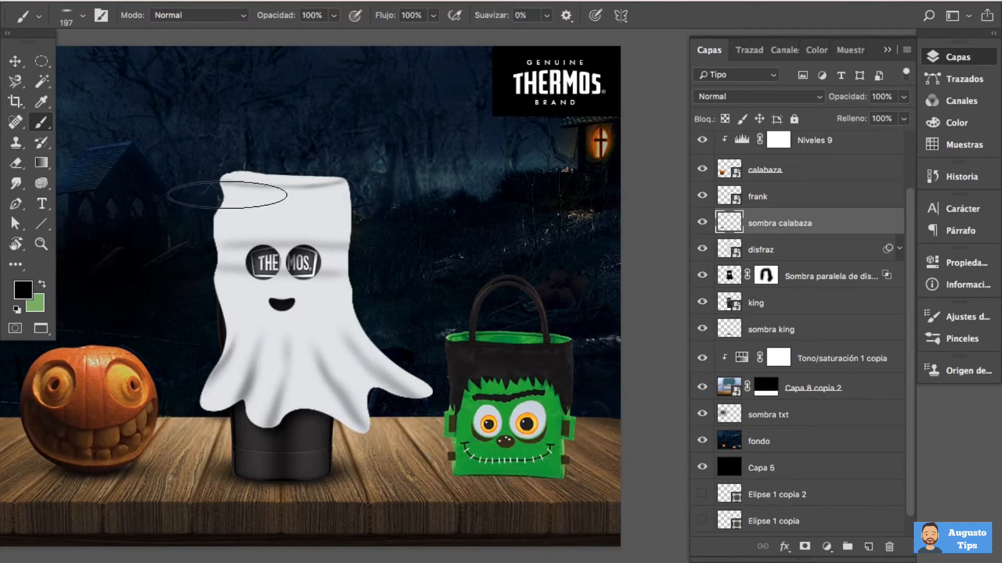
click(83, 17)
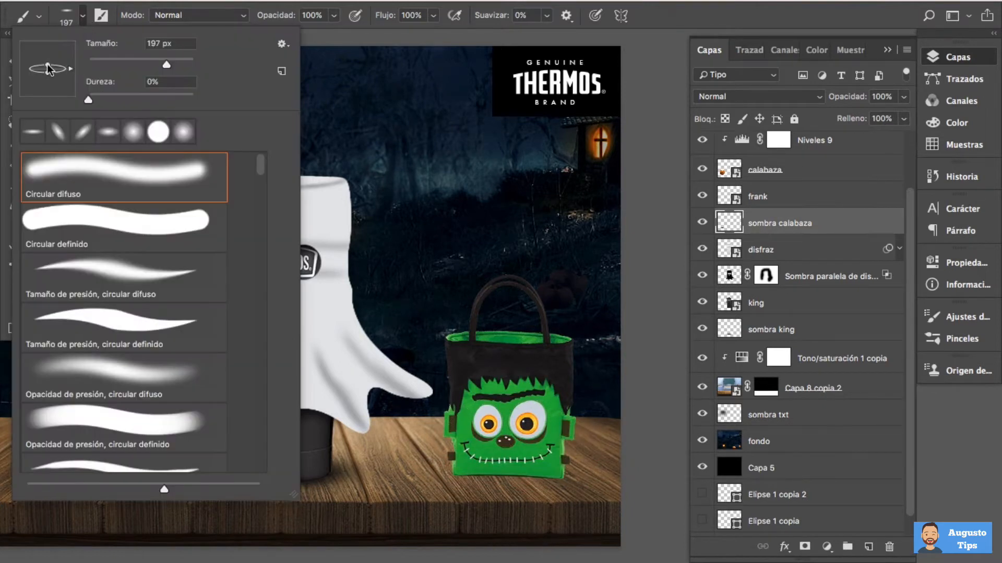
drag(48, 68, 48, 66)
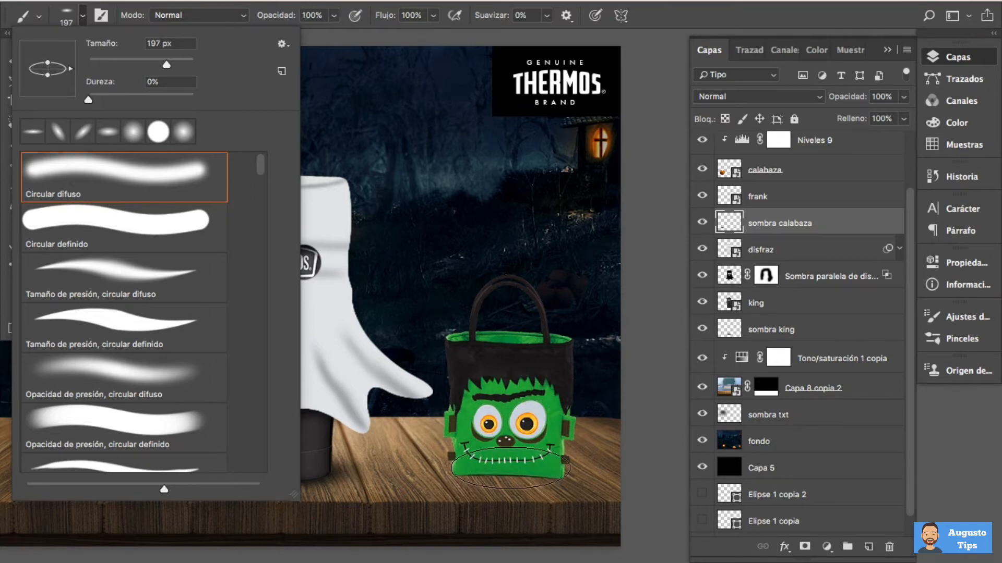
click(511, 469)
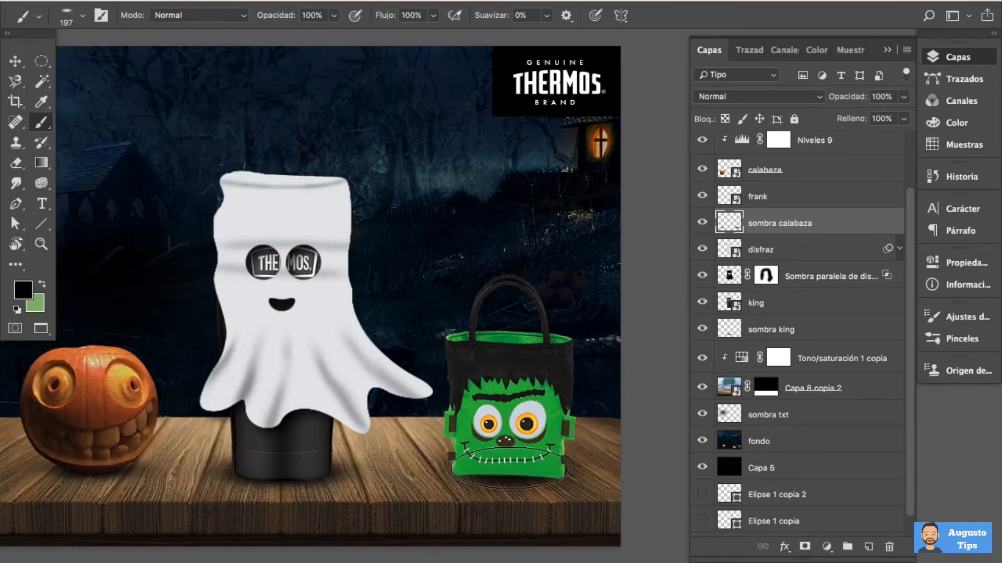
key(Tab)
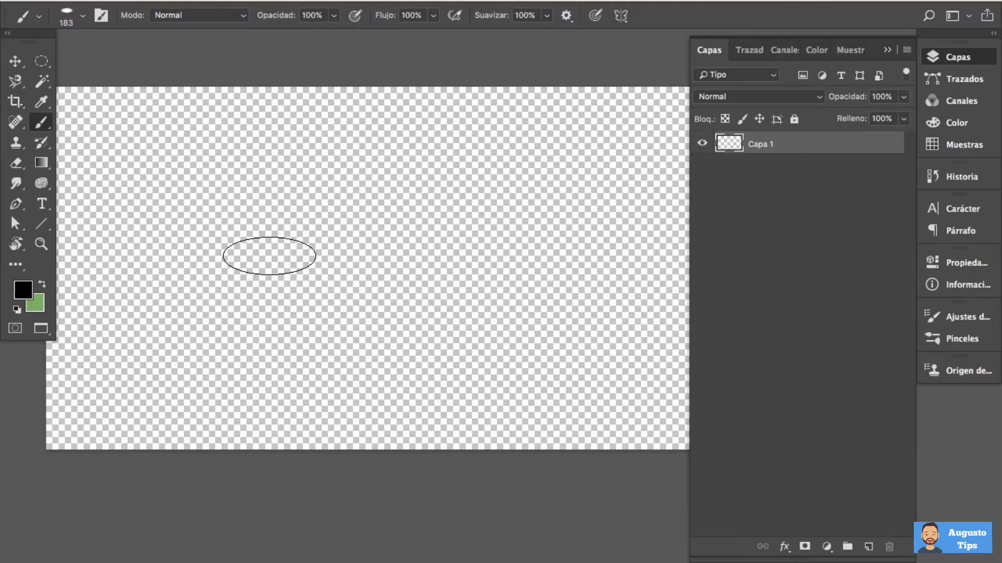
Reshape the brush tip into a full circle, reduce it to 65 px and try a stroke on the blank Capa 1 canvas
click(84, 17)
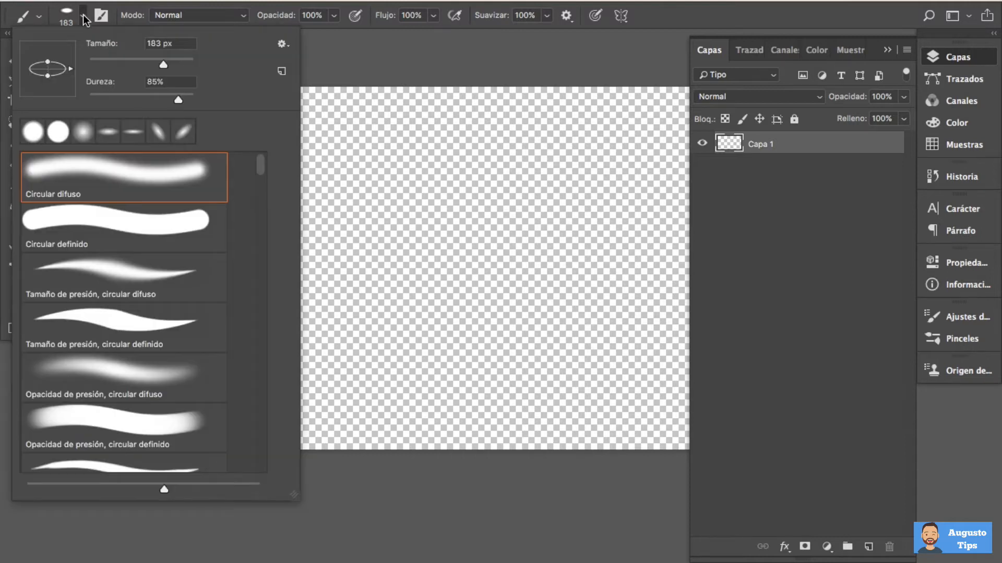
drag(48, 67, 46, 48)
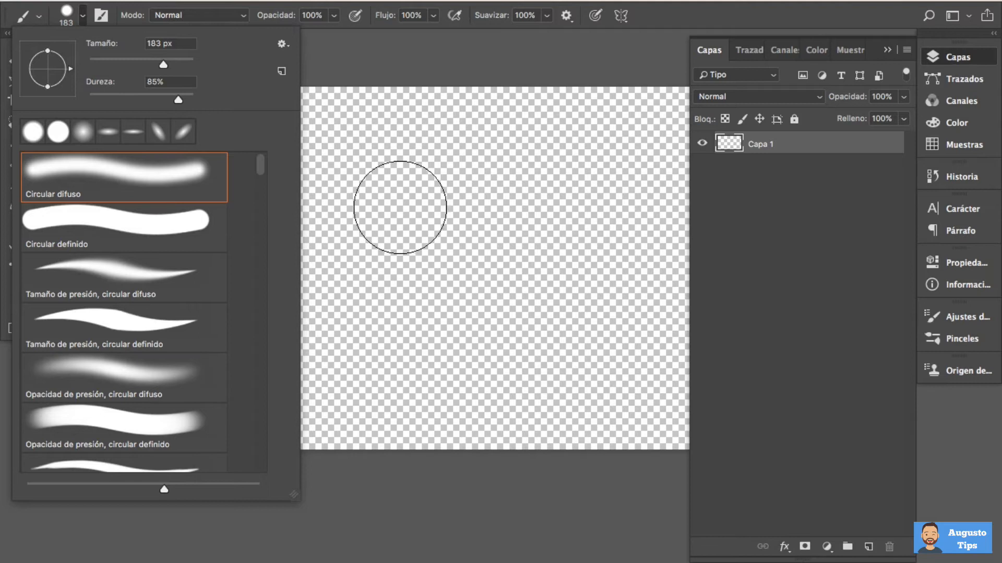
drag(373, 161, 372, 160)
mouse_move(299, 152)
mouse_down()
mouse_move(439, 241)
mouse_move(297, 251)
mouse_move(343, 240)
mouse_move(321, 239)
mouse_up()
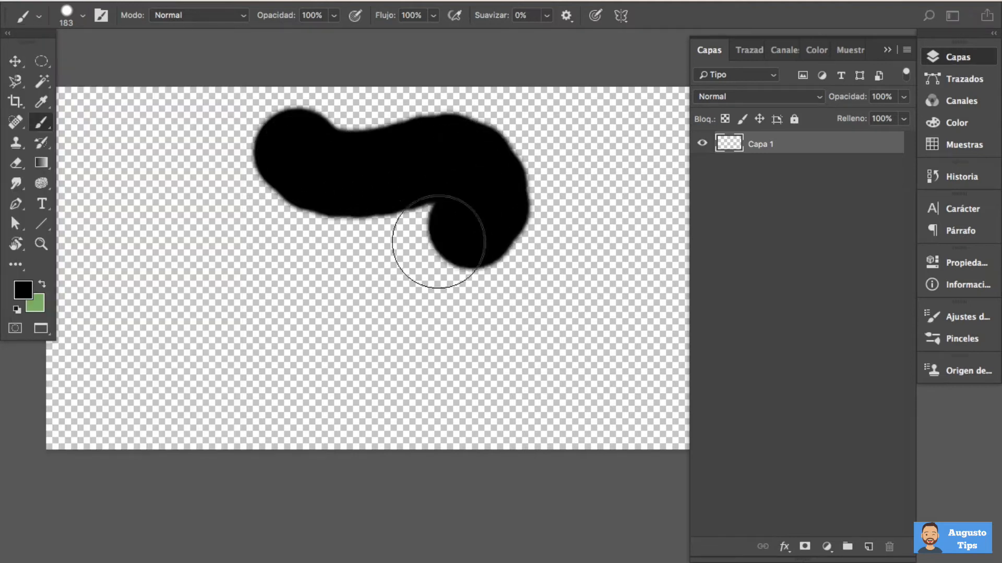
key(ctrl+z)
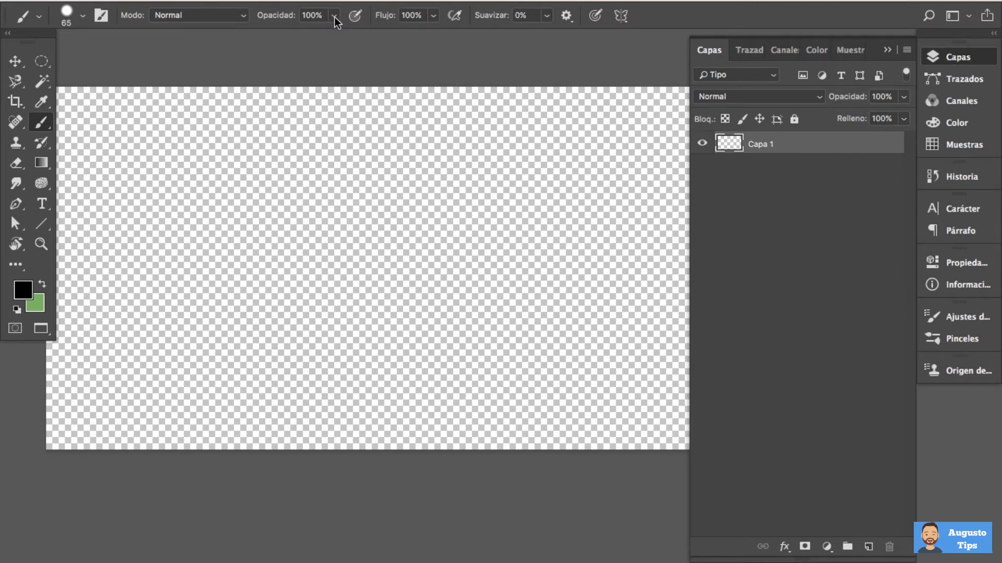
Paint three black vertical strokes side by side to compare brush opacities of 100%, 70% and 22%
mouse_move(177, 140)
mouse_down()
mouse_move(199, 248)
mouse_move(184, 276)
mouse_up()
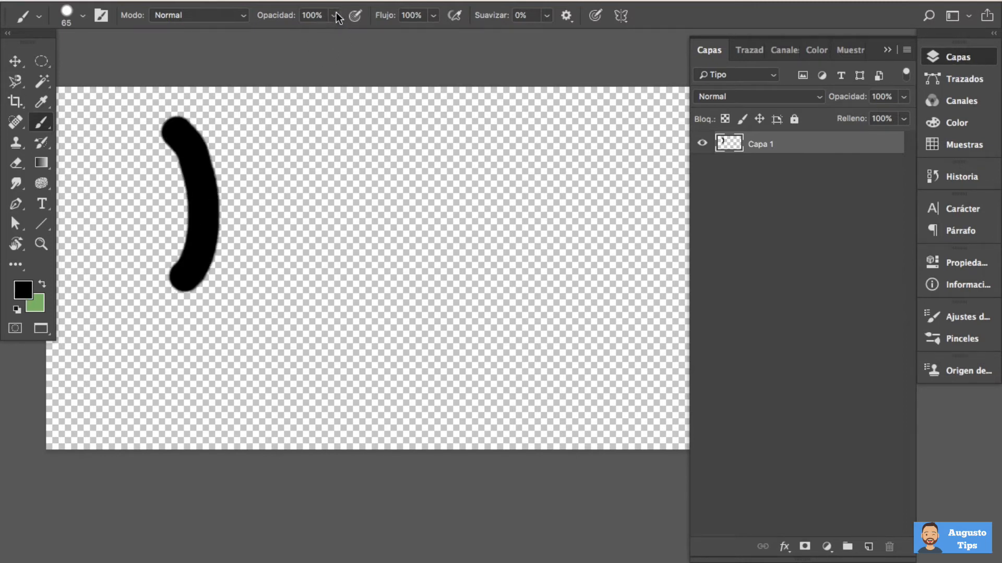
click(335, 14)
mouse_move(267, 134)
mouse_down()
mouse_move(277, 157)
mouse_move(272, 257)
mouse_up()
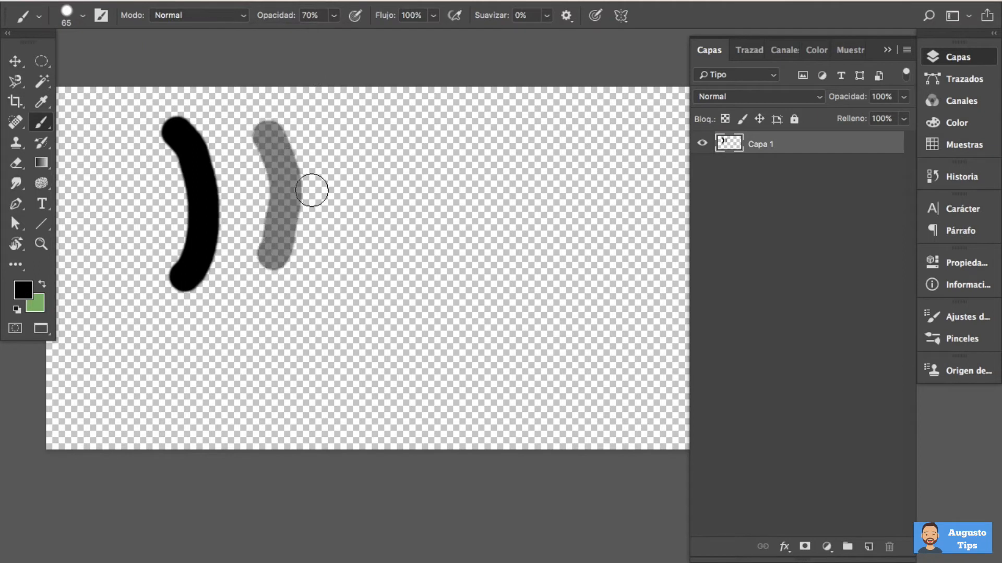
click(334, 15)
drag(311, 32, 290, 33)
mouse_move(325, 112)
mouse_down()
mouse_move(358, 165)
mouse_move(355, 242)
mouse_up()
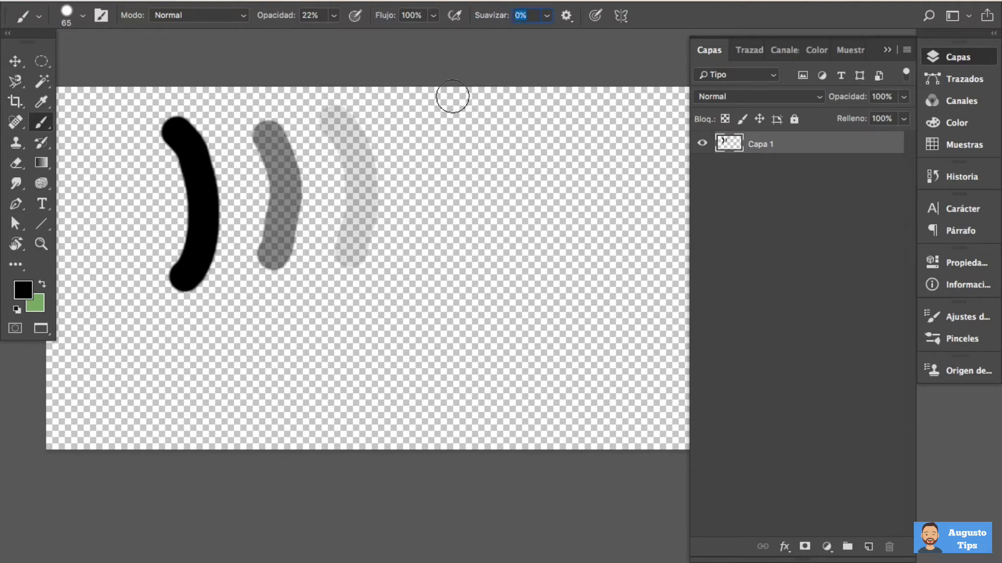
click(458, 223)
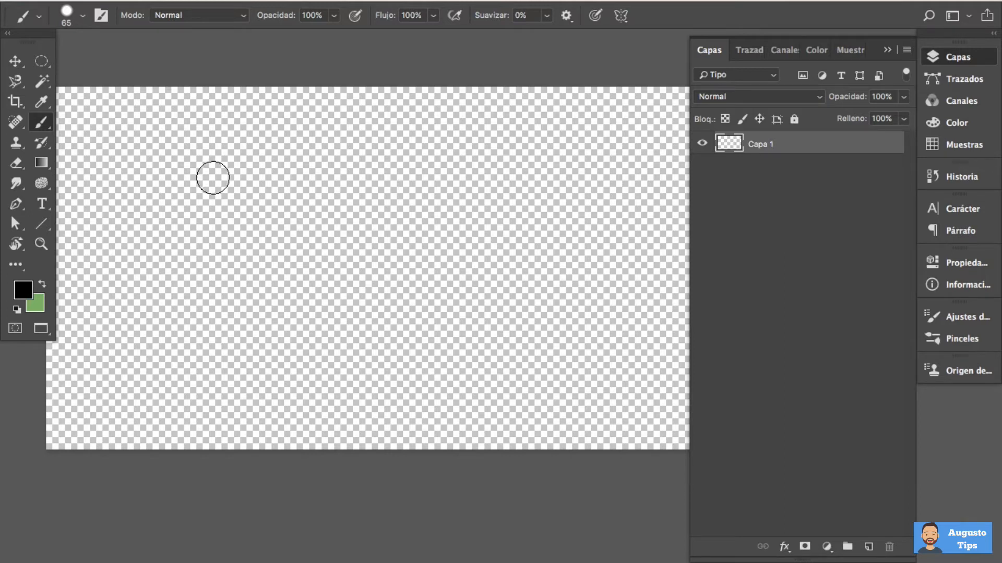
Paint a freehand S-shaped spiral with 0% smoothing, raise the smoothing to its maximum and paint another stroke beside it for comparison
mouse_move(220, 201)
mouse_down()
mouse_move(200, 199)
mouse_move(170, 224)
mouse_move(232, 259)
mouse_move(213, 286)
mouse_move(165, 288)
mouse_move(158, 311)
mouse_move(212, 333)
mouse_move(300, 278)
mouse_move(296, 187)
mouse_move(193, 151)
mouse_move(117, 197)
mouse_move(83, 274)
mouse_move(108, 336)
mouse_move(182, 377)
mouse_move(254, 377)
mouse_up()
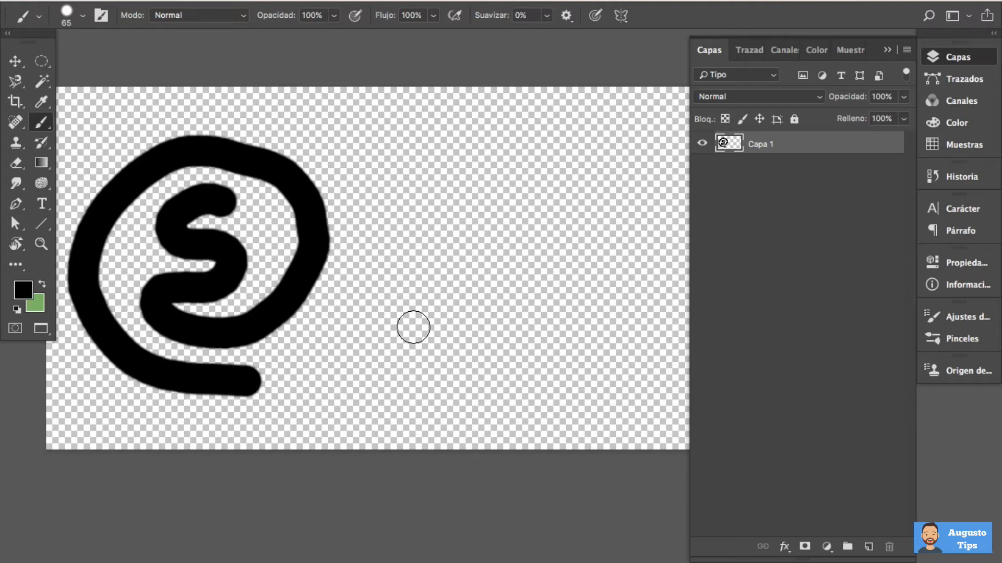
mouse_move(175, 229)
mouse_down()
mouse_move(228, 251)
mouse_move(221, 283)
mouse_move(154, 310)
mouse_move(212, 337)
mouse_move(274, 316)
mouse_move(303, 239)
mouse_up()
click(548, 15)
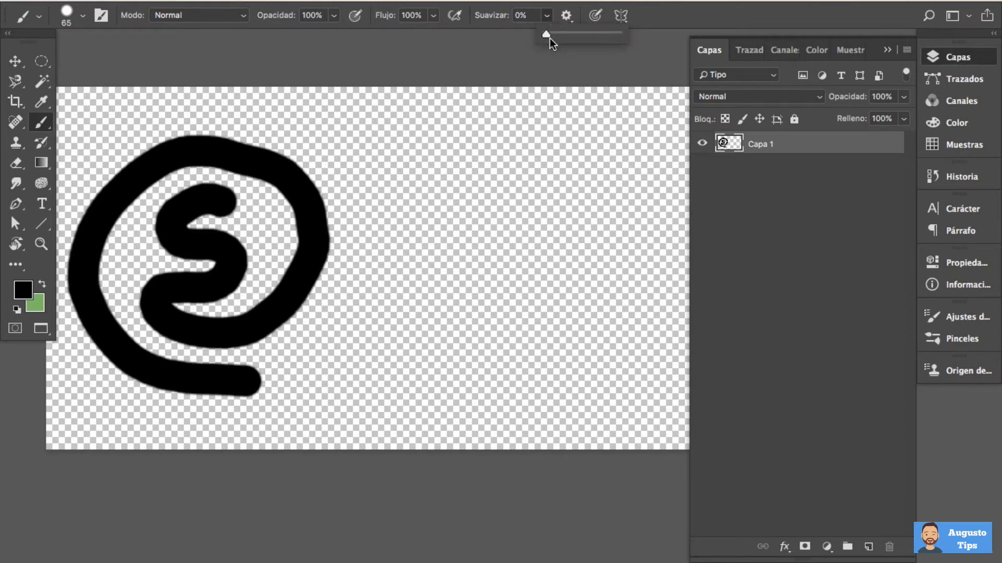
drag(547, 33, 621, 34)
mouse_move(526, 185)
mouse_down()
mouse_move(490, 195)
mouse_move(487, 215)
mouse_move(543, 249)
mouse_move(535, 270)
mouse_move(473, 298)
mouse_move(495, 319)
mouse_move(524, 326)
mouse_move(579, 314)
mouse_move(609, 251)
mouse_move(600, 173)
mouse_move(551, 137)
mouse_move(470, 139)
mouse_move(434, 176)
mouse_move(418, 222)
mouse_move(418, 288)
mouse_move(446, 343)
mouse_move(499, 369)
mouse_move(587, 367)
mouse_up()
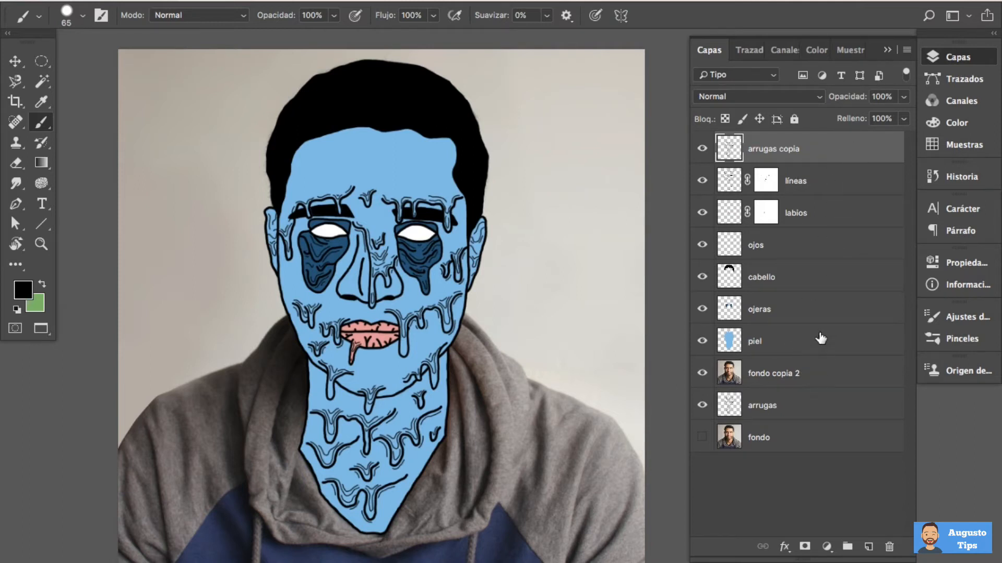
Hide the portrait's drawing layers from piel up to arrugas copia and show them again one by one, starting with líneas and piel
drag(705, 348, 703, 149)
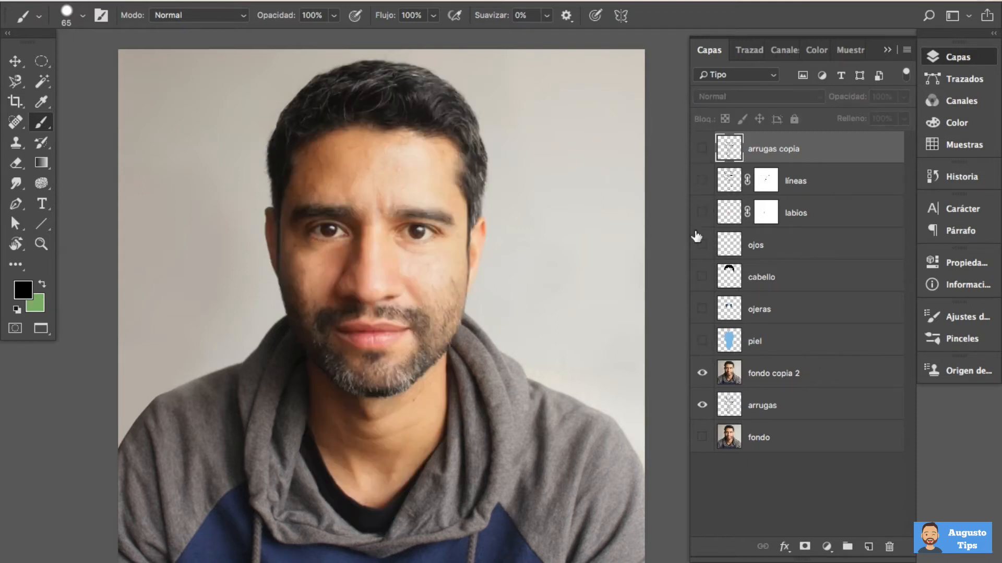
click(702, 180)
click(702, 339)
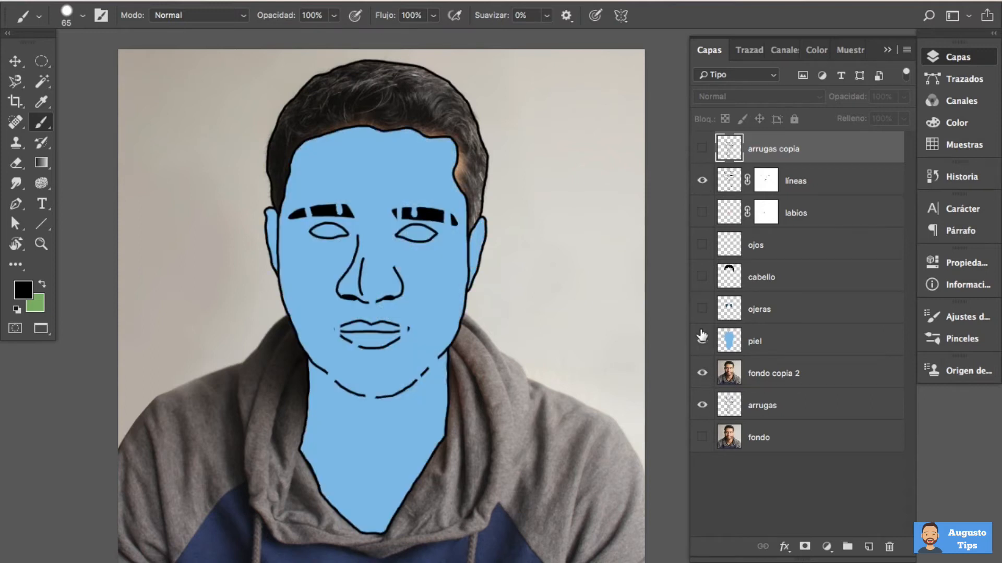
click(702, 310)
click(702, 278)
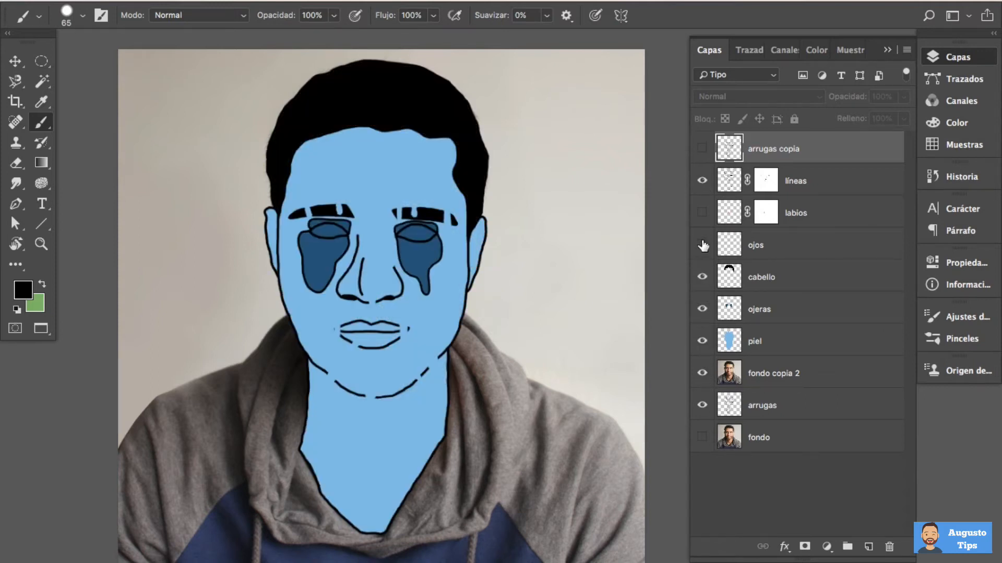
click(703, 245)
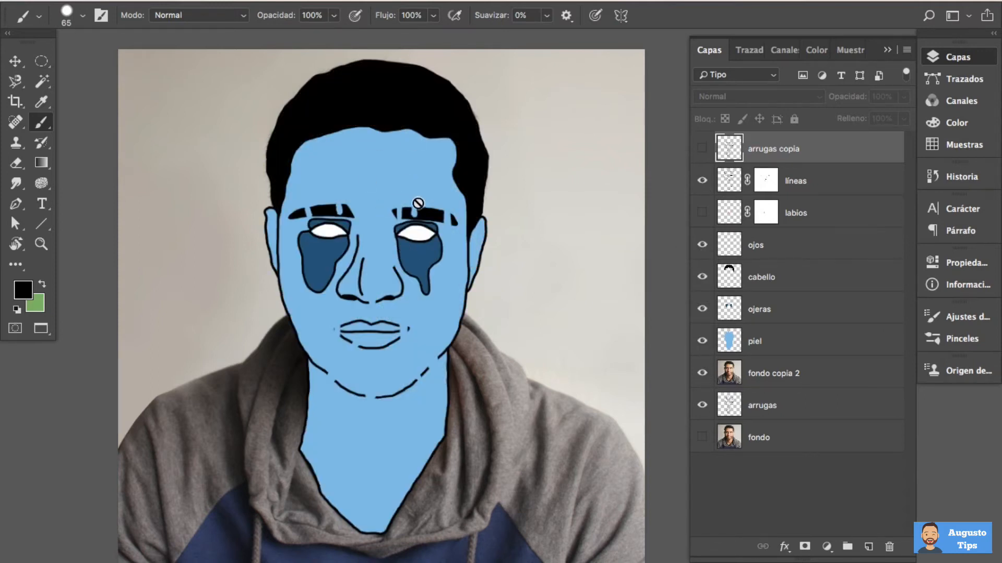
click(702, 213)
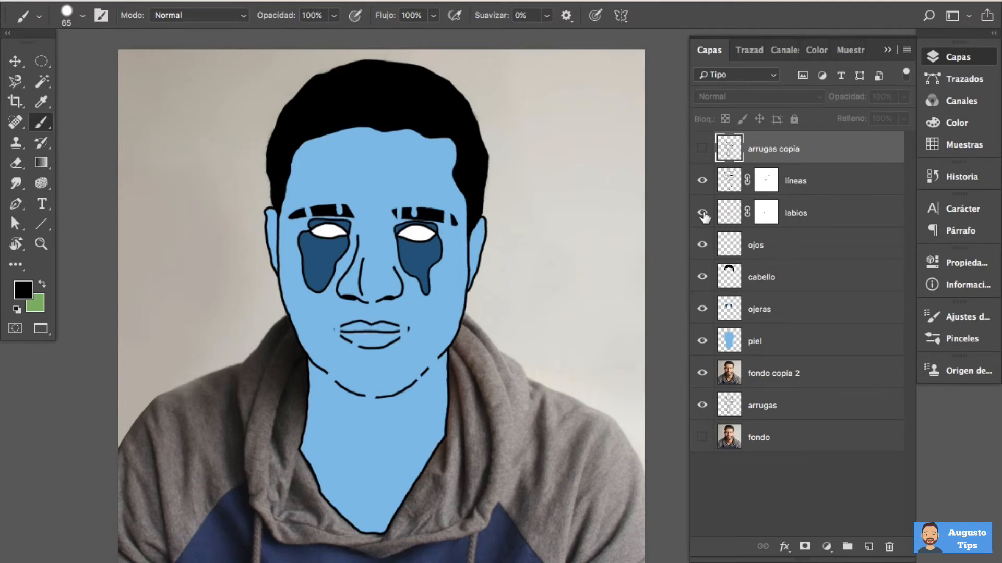
click(702, 148)
Try moving the piel layer away from the face, undo the move and reselect the arrugas copia layer
key(v)
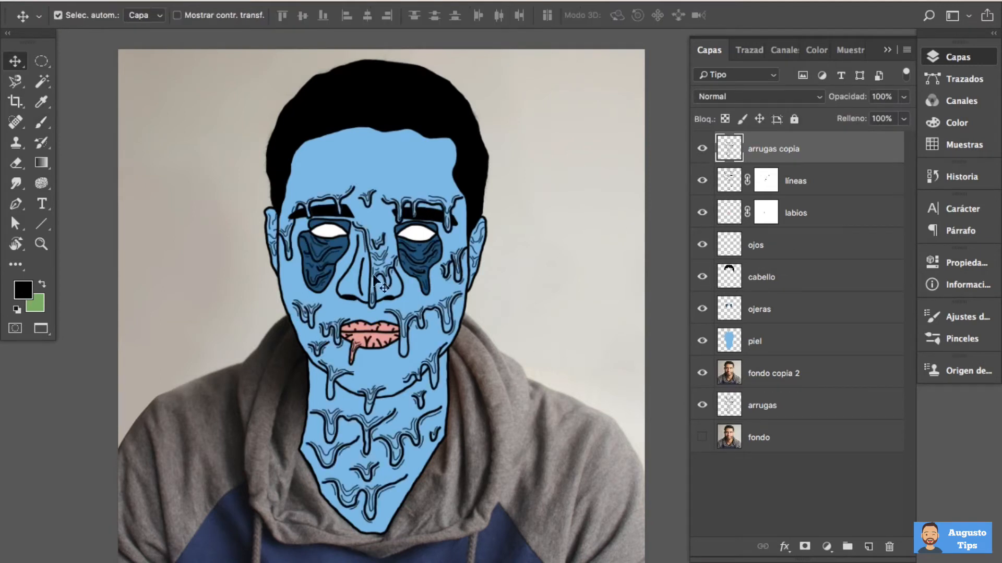
drag(372, 283, 128, 334)
key(super+z)
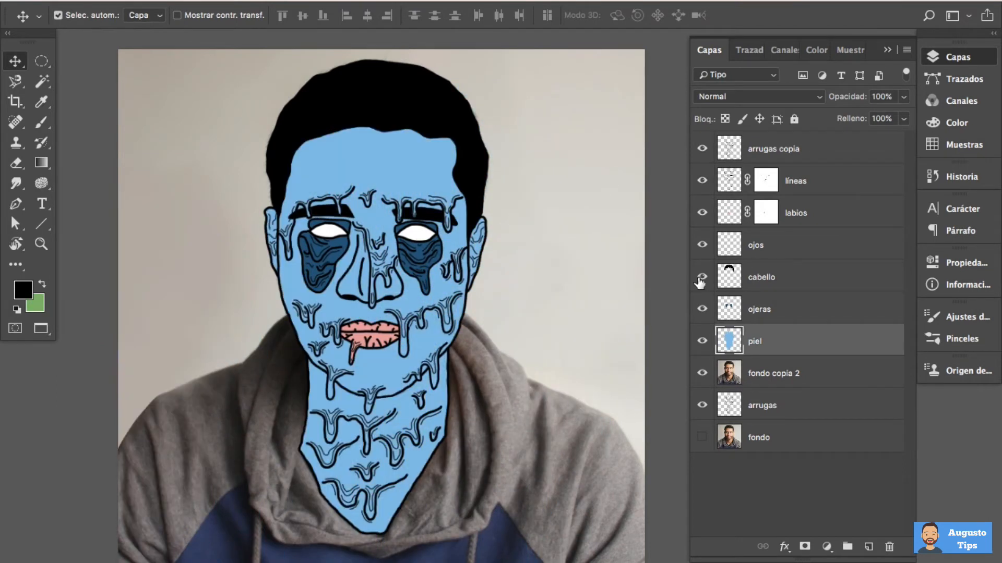
click(810, 149)
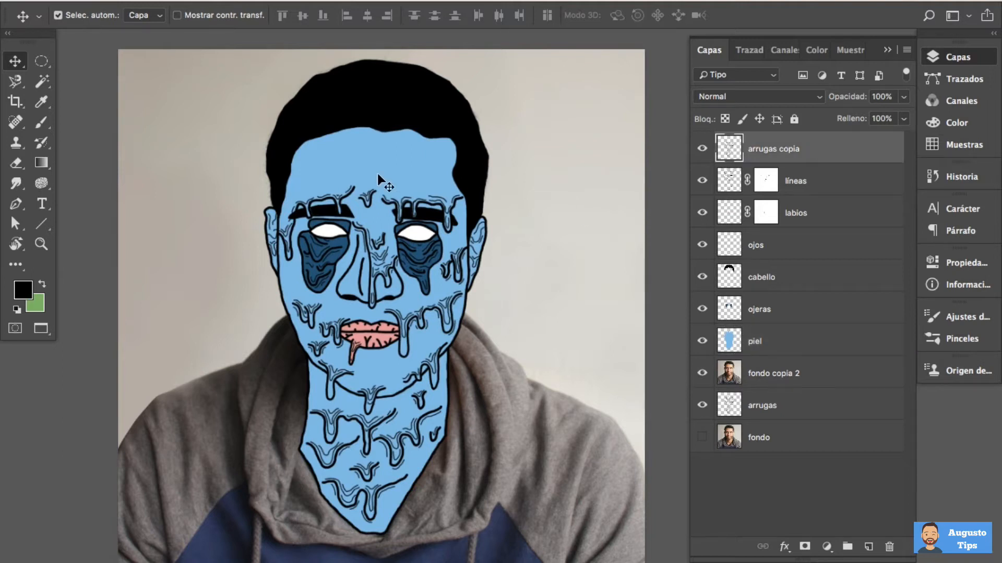
Set the brush size to 6 px and paint a black dripping wrinkle line across the forehead on the arrugas copia layer
ctrl+click(397, 336)
ctrl+click(399, 339)
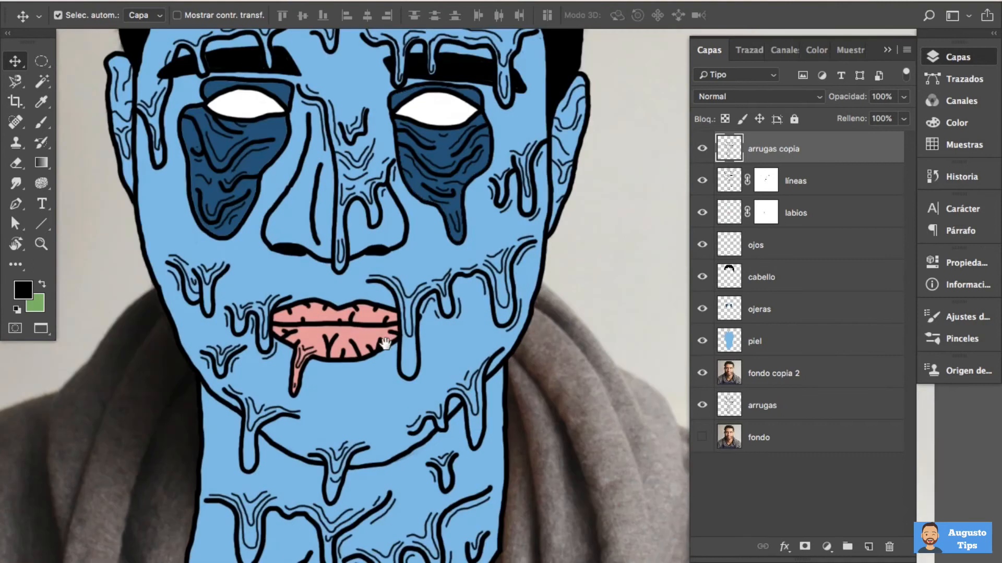
drag(399, 338, 439, 149)
drag(427, 212, 431, 398)
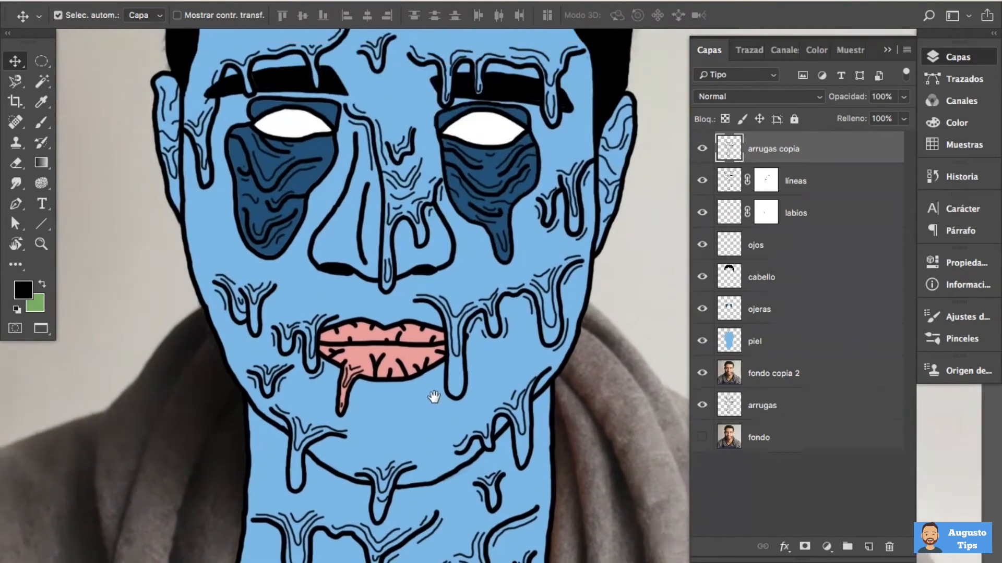
scroll(413, 386, up, 5)
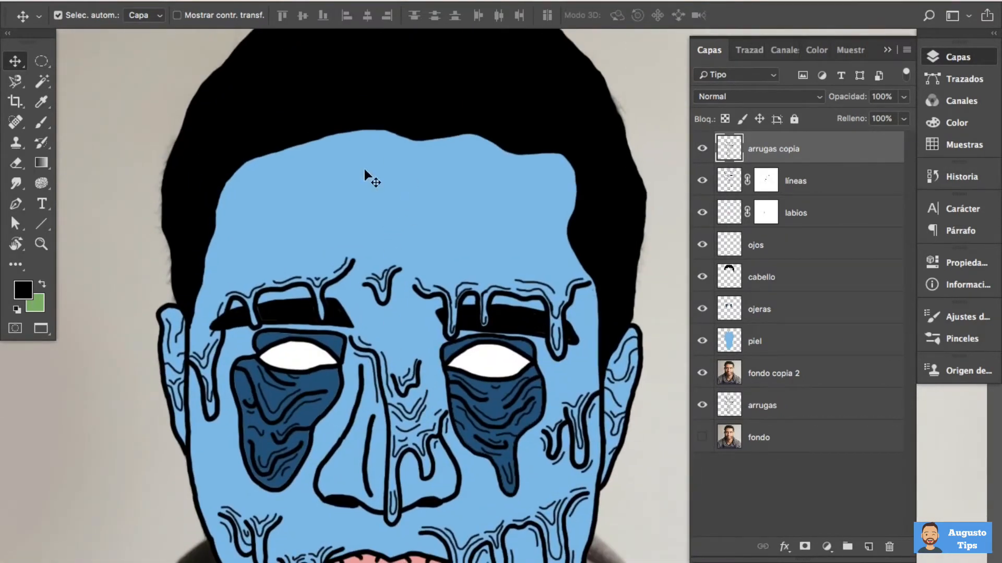
ctrl+click(406, 222)
drag(439, 235, 418, 231)
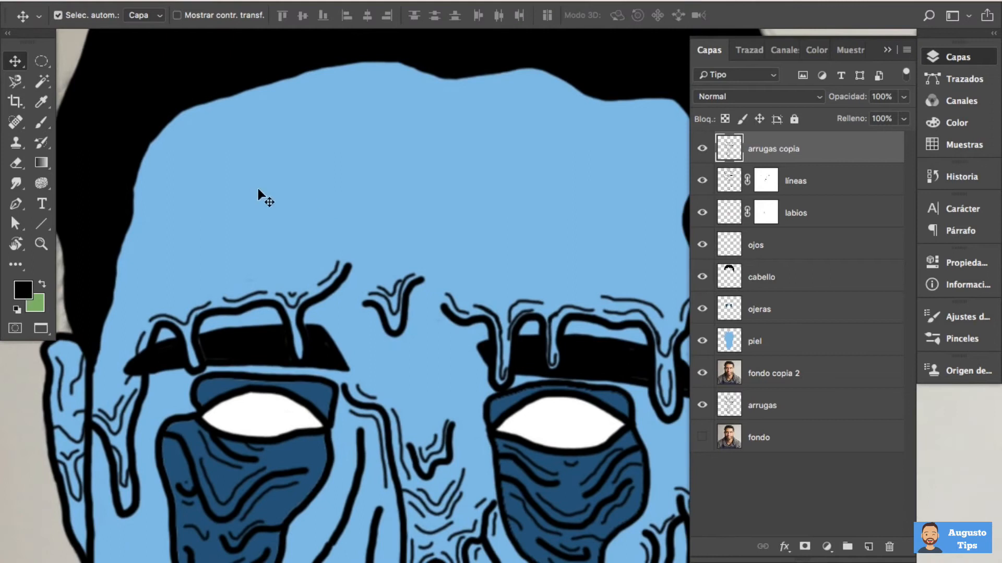
click(41, 123)
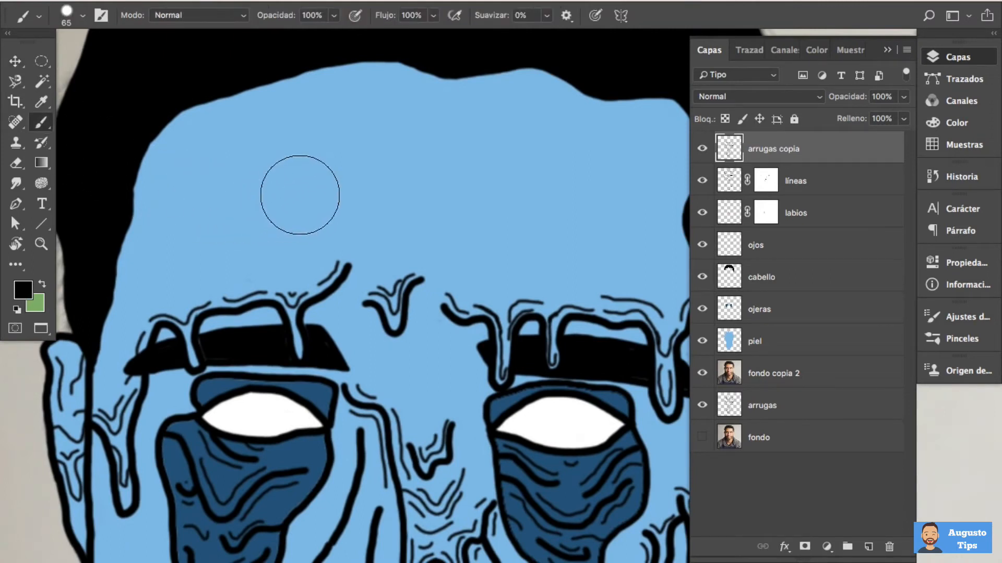
right_click(302, 184)
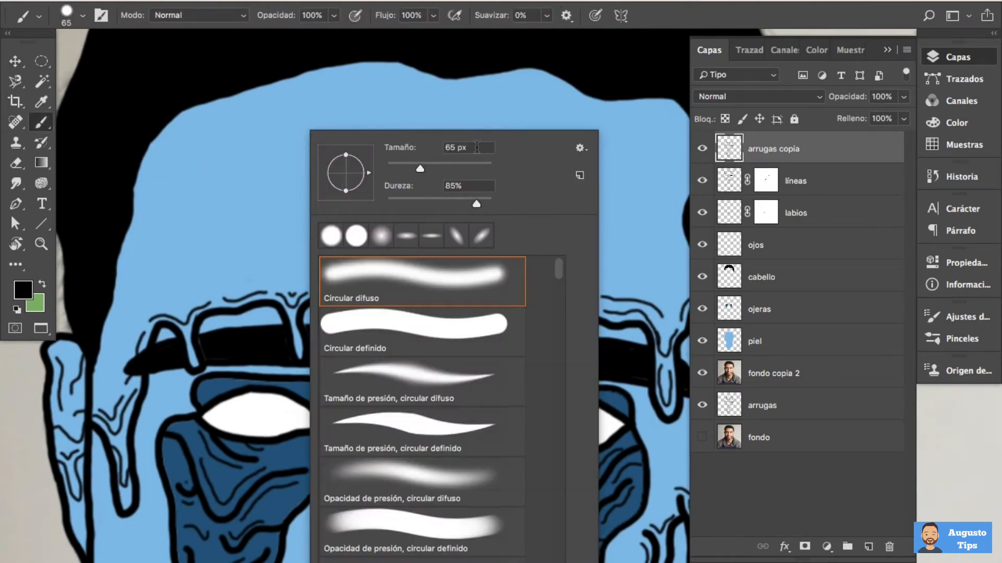
text(6)
key(Return)
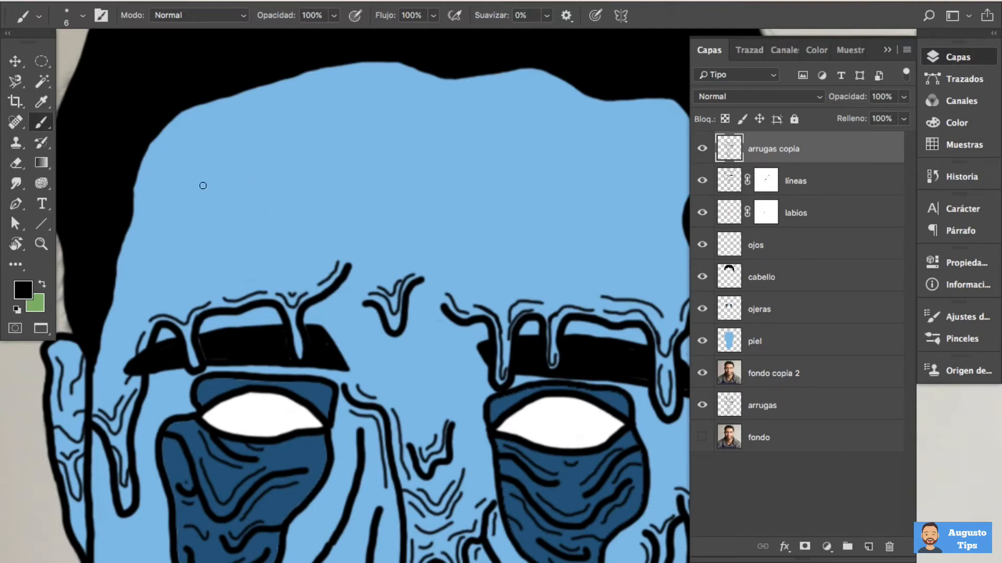
mouse_move(192, 183)
mouse_down()
mouse_move(233, 172)
mouse_move(248, 193)
mouse_move(241, 230)
mouse_move(265, 253)
mouse_move(276, 173)
mouse_move(309, 165)
mouse_move(308, 197)
mouse_move(327, 205)
mouse_move(335, 166)
mouse_move(368, 154)
mouse_up()
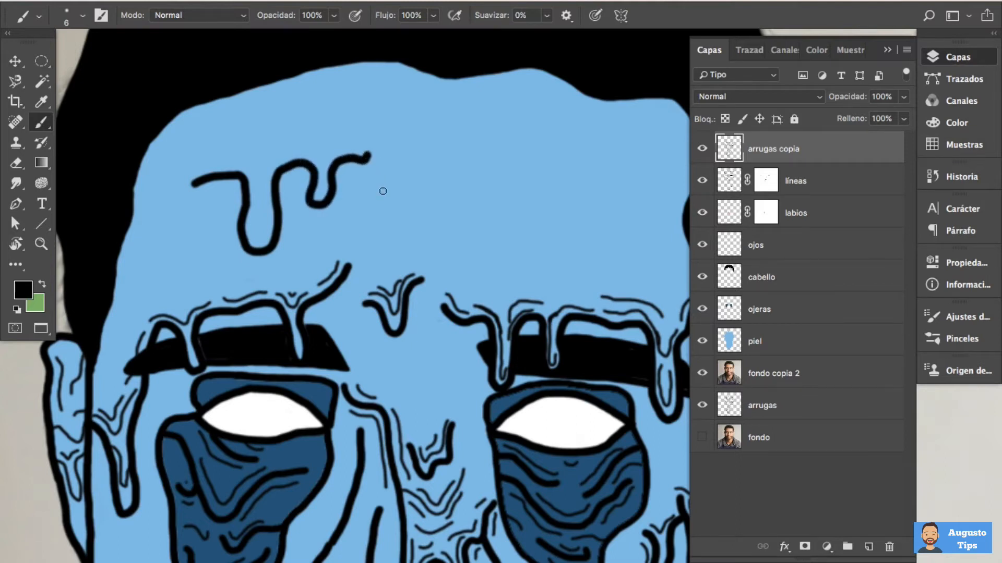
Raise the brush smoothing to 100% and paint a second dripping line across the other half of the forehead
click(546, 15)
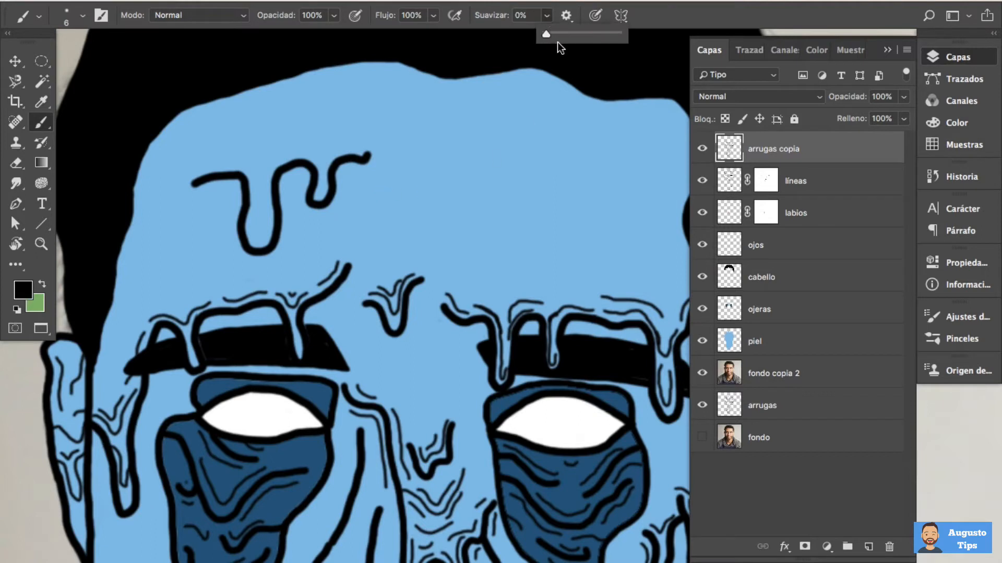
drag(546, 33, 618, 34)
mouse_move(464, 161)
mouse_down()
mouse_move(498, 167)
mouse_move(504, 188)
mouse_move(473, 284)
mouse_move(476, 297)
mouse_move(494, 300)
mouse_move(516, 287)
mouse_move(529, 257)
mouse_move(512, 186)
mouse_move(524, 159)
mouse_move(551, 150)
mouse_move(590, 167)
mouse_move(558, 211)
mouse_move(574, 237)
mouse_move(601, 227)
mouse_move(612, 201)
mouse_move(601, 142)
mouse_move(658, 143)
mouse_up()
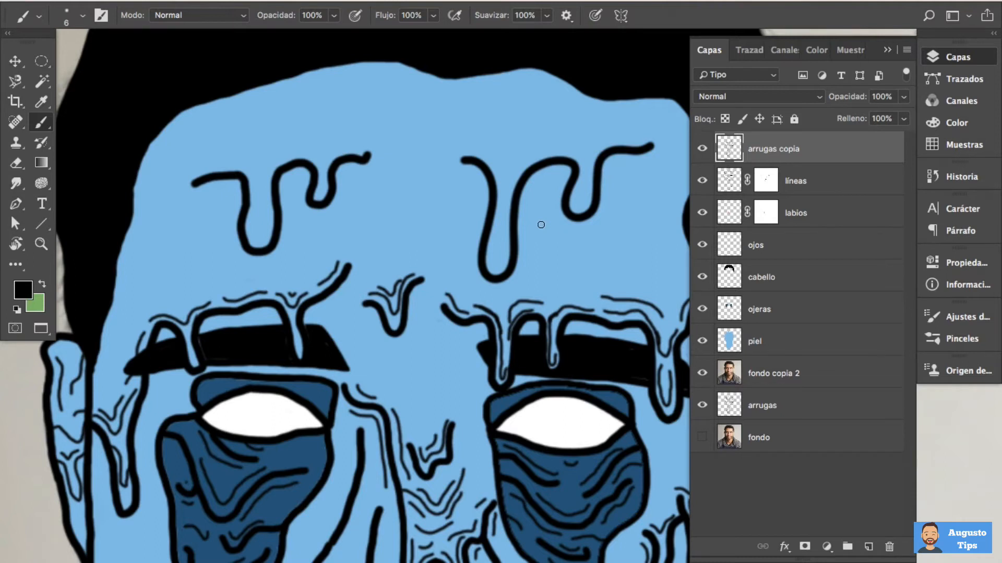
Erase both dripping lines from the forehead on the arrugas copia layer
key(super+minus)
key(e)
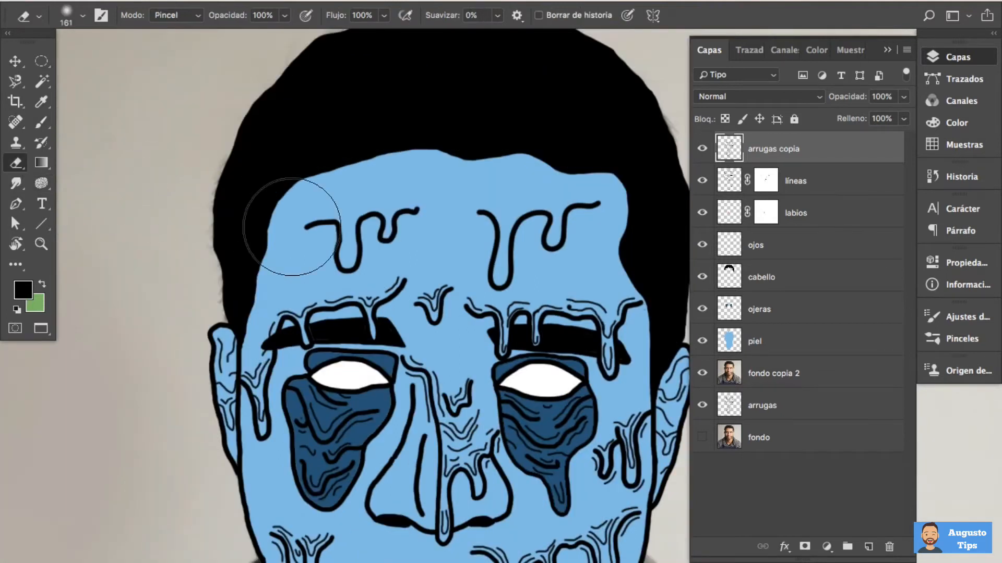
drag(379, 220, 359, 218)
right_click(364, 218)
drag(502, 199, 600, 202)
click(334, 223)
drag(330, 221, 367, 226)
mouse_move(362, 236)
mouse_down()
mouse_move(489, 250)
mouse_move(501, 269)
mouse_move(517, 240)
mouse_move(545, 222)
mouse_move(547, 236)
mouse_move(586, 208)
mouse_up()
Add a vertical symmetry axis for the brush and move it to the face's centre at X 710 px, Y 771 px
key(b)
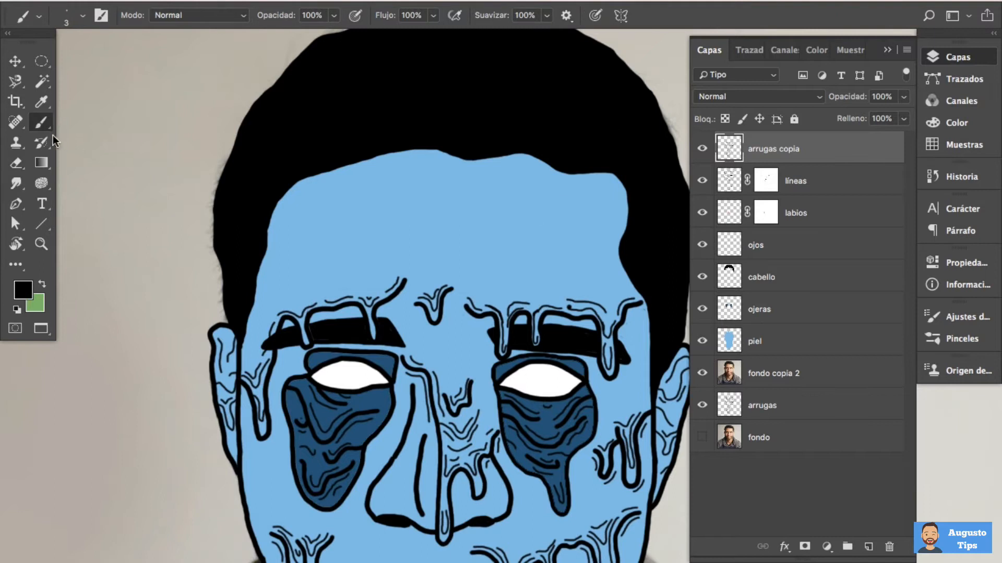
click(621, 16)
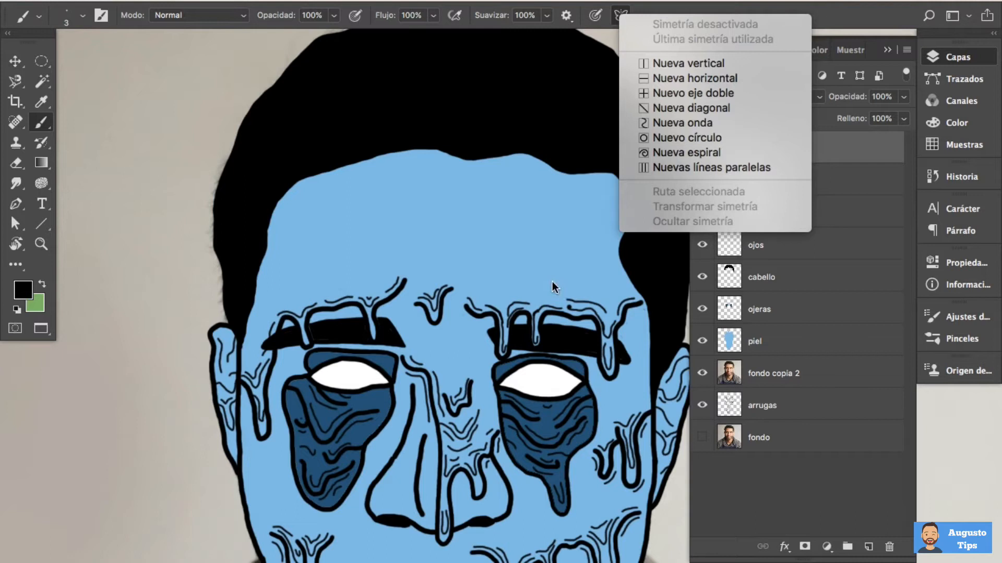
click(762, 64)
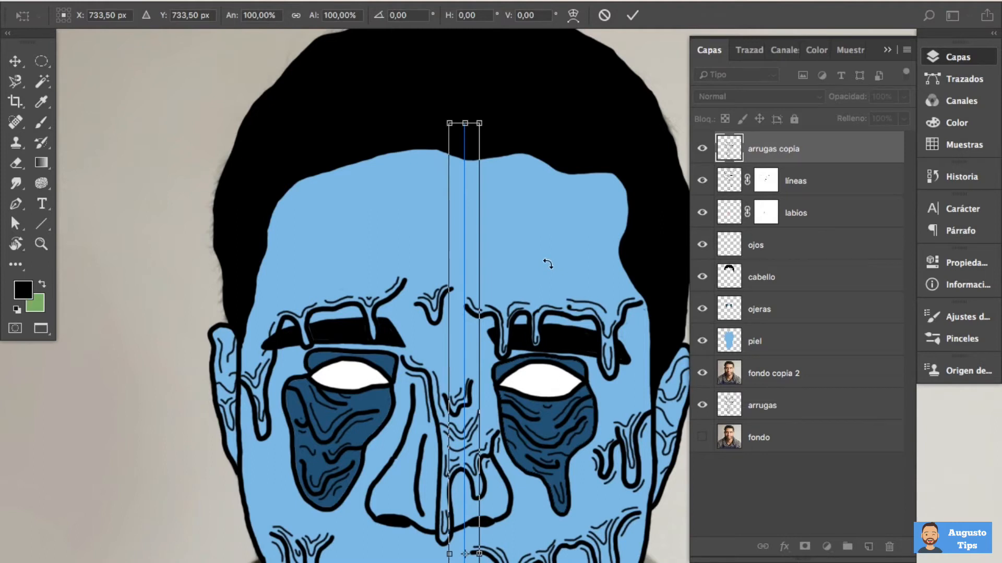
key(super+0)
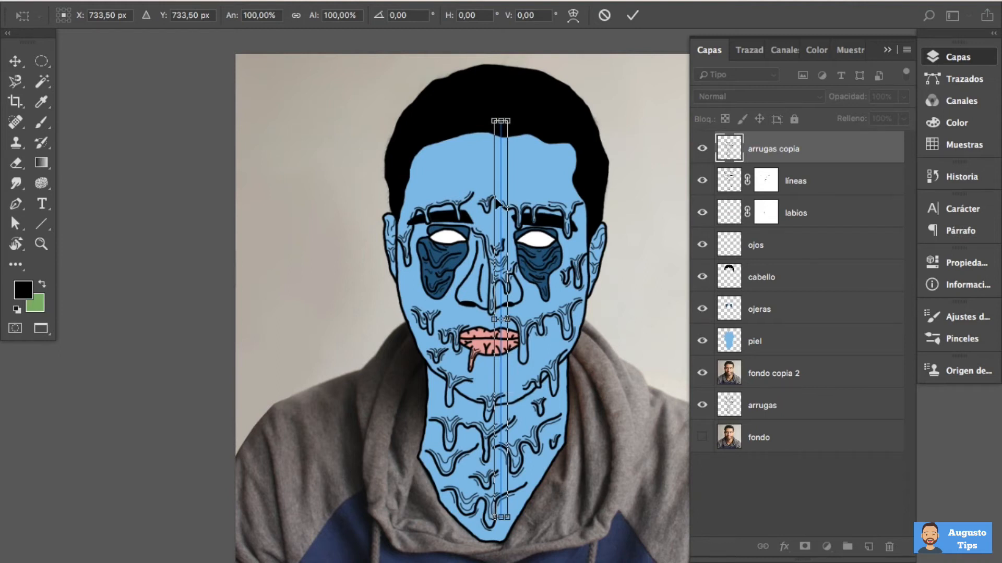
drag(497, 189, 491, 206)
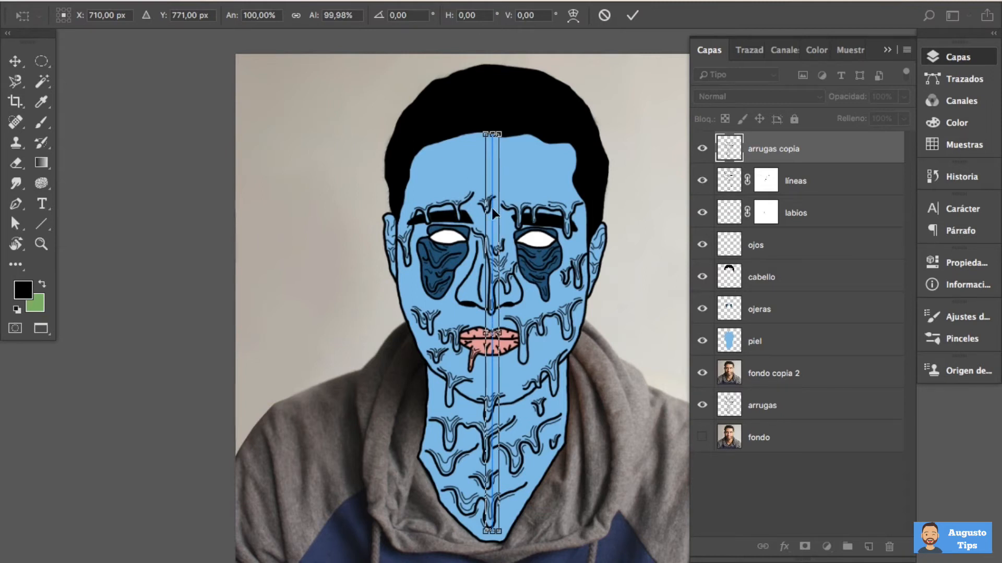
click(633, 16)
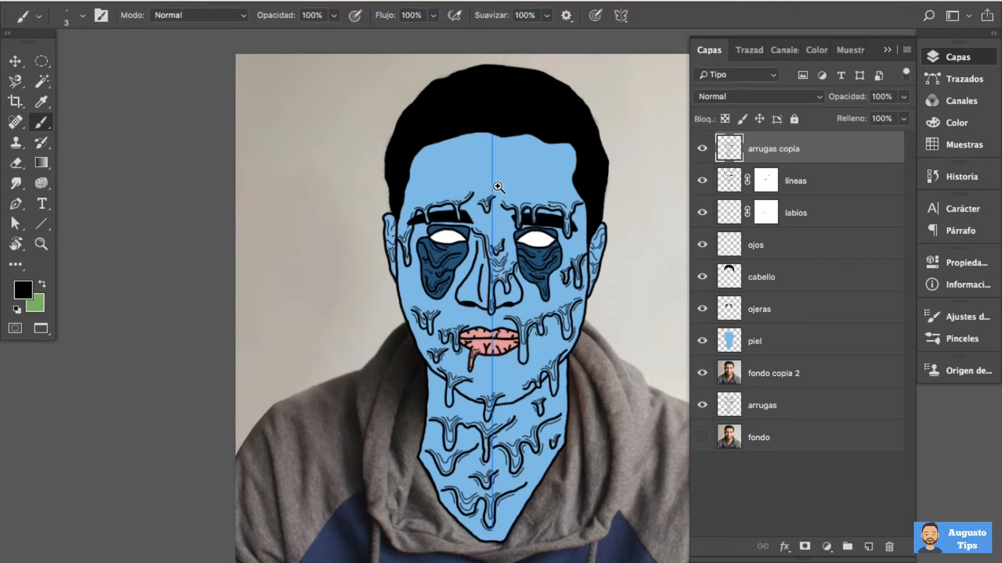
Set the brush size to 6 px and paint a dripping line on one half of the forehead, mirrored across the symmetry axis
scroll(497, 188, up, 5)
mouse_move(522, 146)
mouse_down()
mouse_move(496, 186)
mouse_move(461, 202)
mouse_up()
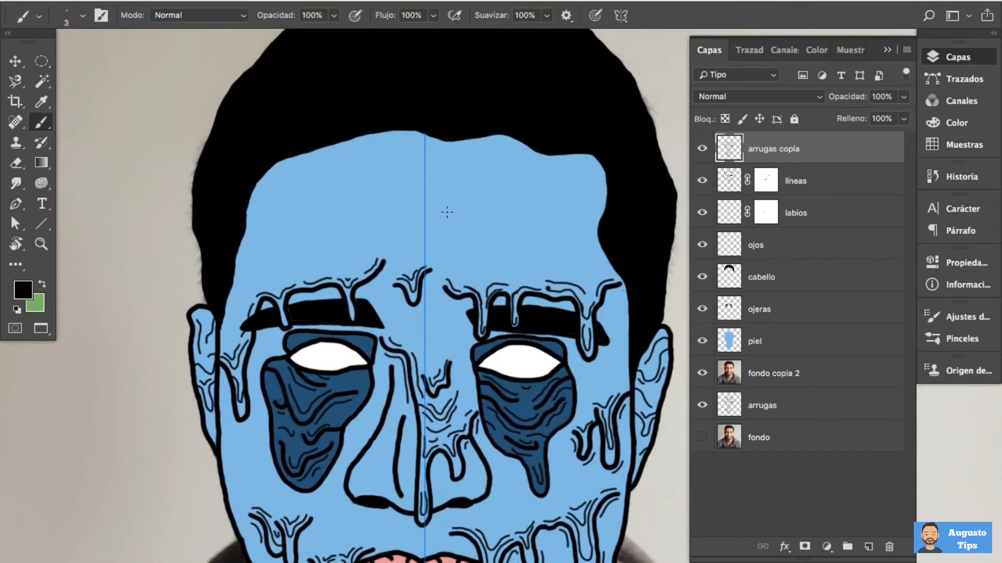
right_click(344, 209)
click(517, 147)
text(6)
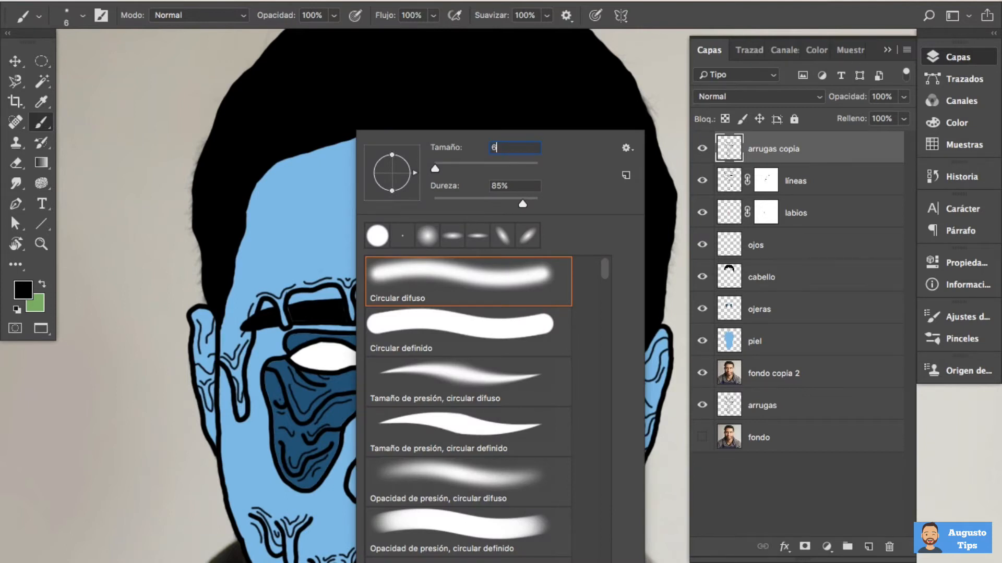
key(Return)
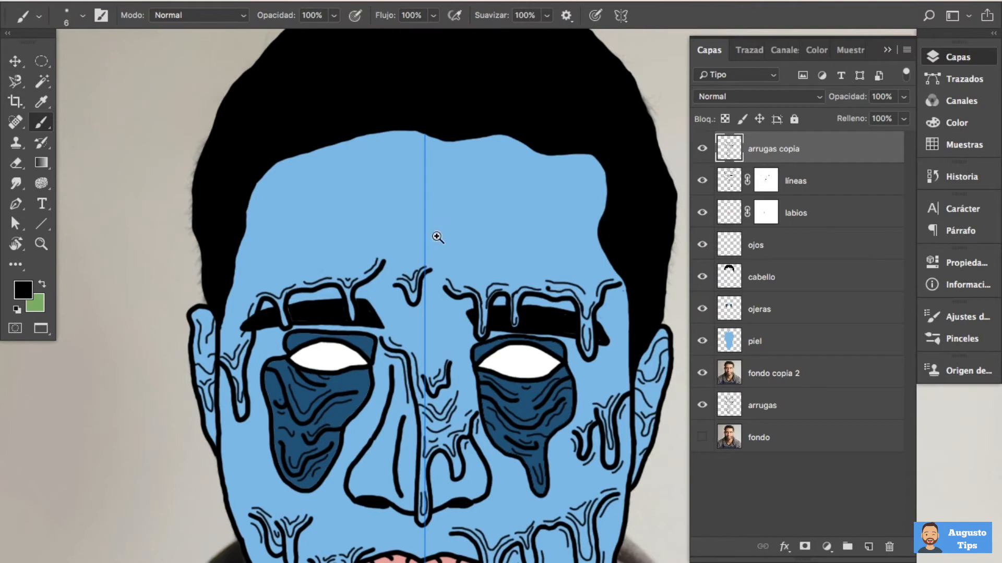
scroll(437, 235, up, 2)
scroll(443, 237, down, 3)
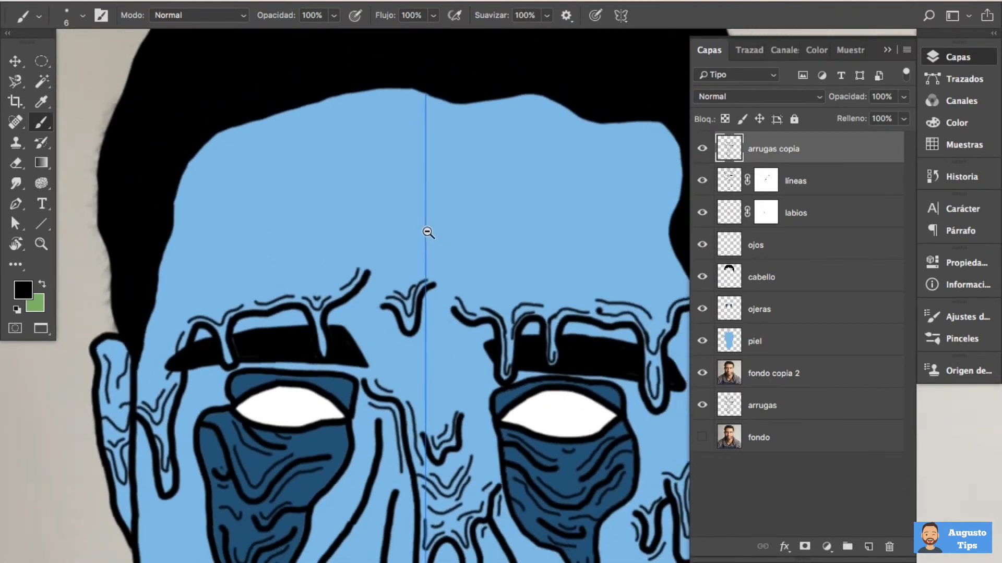
drag(466, 235, 457, 231)
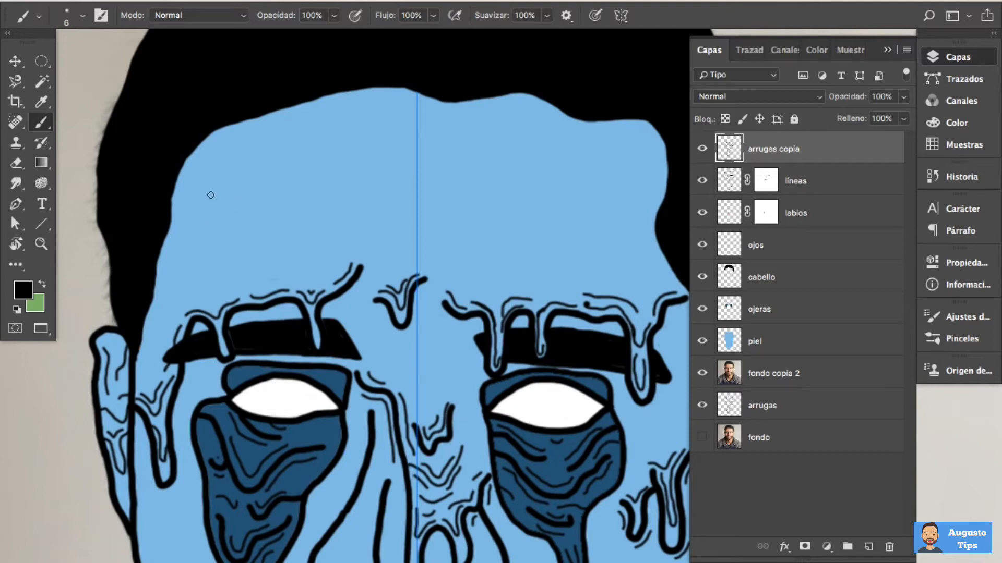
mouse_move(207, 191)
mouse_down()
mouse_move(238, 187)
mouse_move(252, 201)
mouse_move(252, 225)
mouse_move(229, 259)
mouse_move(242, 284)
mouse_move(280, 272)
mouse_move(285, 225)
mouse_move(267, 186)
mouse_move(278, 164)
mouse_move(335, 174)
mouse_move(347, 192)
mouse_move(301, 242)
mouse_move(299, 257)
mouse_move(311, 264)
mouse_move(347, 243)
mouse_move(339, 190)
mouse_move(389, 147)
mouse_up()
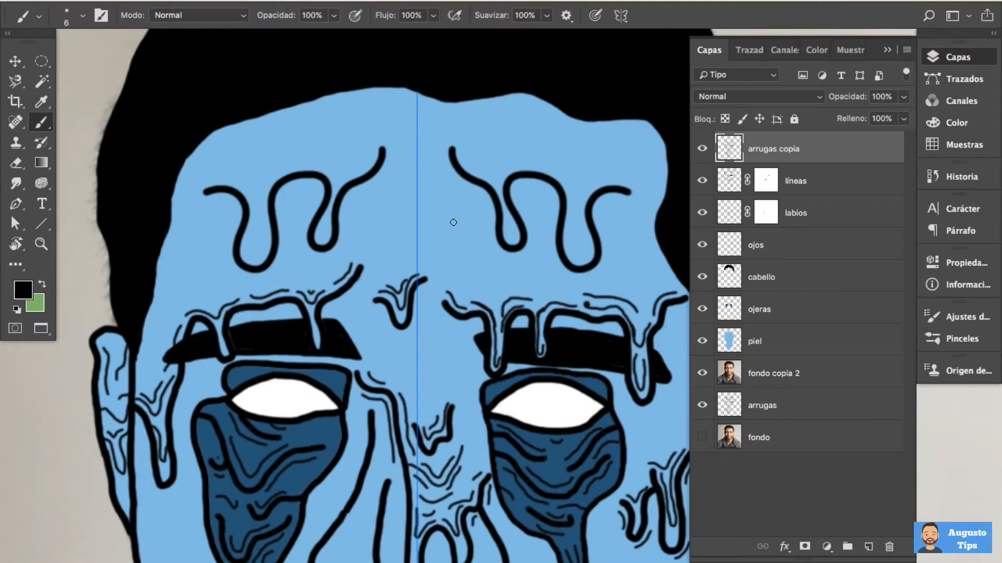
Set the brush size to 3 px and paint thin mirrored detail lines around and inside the forehead drips
right_click(433, 205)
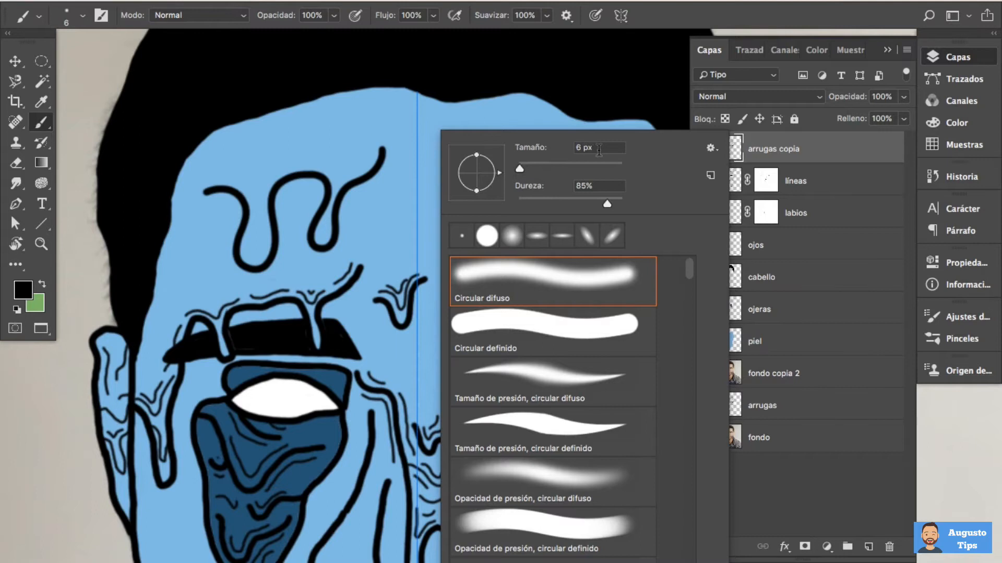
text(3)
key(Return)
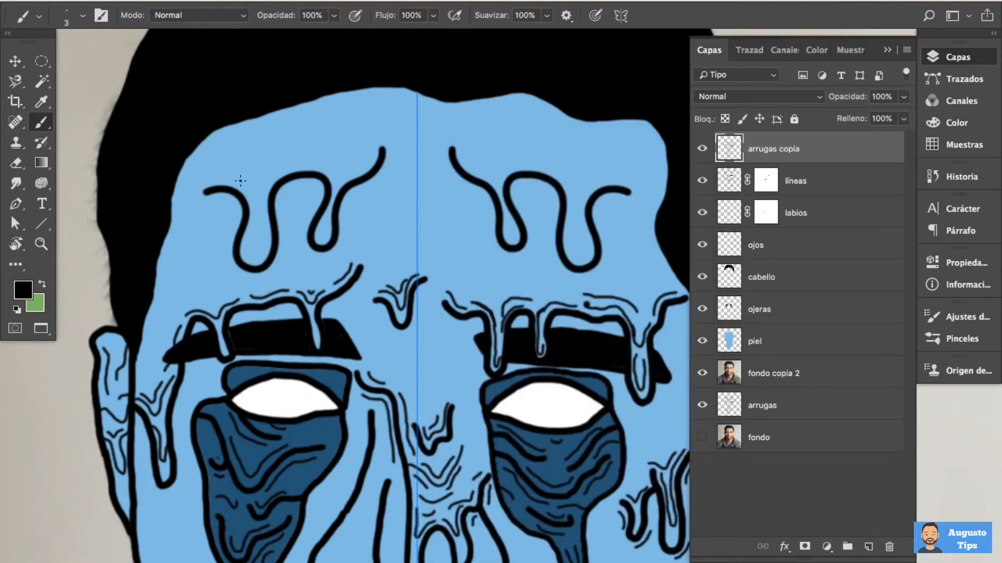
mouse_move(227, 181)
mouse_down()
mouse_move(250, 188)
mouse_move(254, 211)
mouse_up()
mouse_move(230, 199)
mouse_down()
mouse_move(247, 220)
mouse_move(225, 248)
mouse_move(257, 266)
mouse_move(269, 248)
mouse_move(266, 201)
mouse_move(285, 170)
mouse_up()
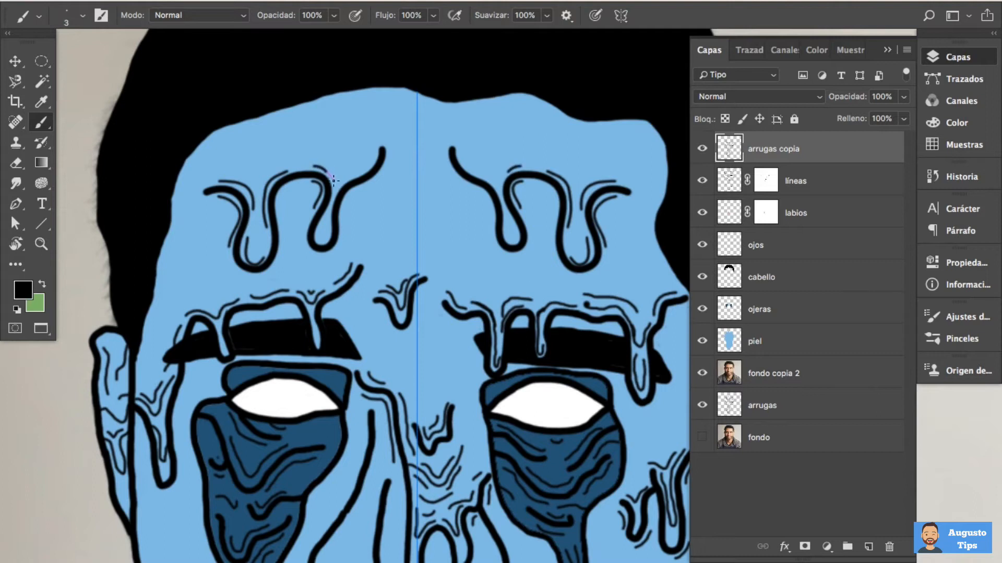
drag(351, 180, 368, 164)
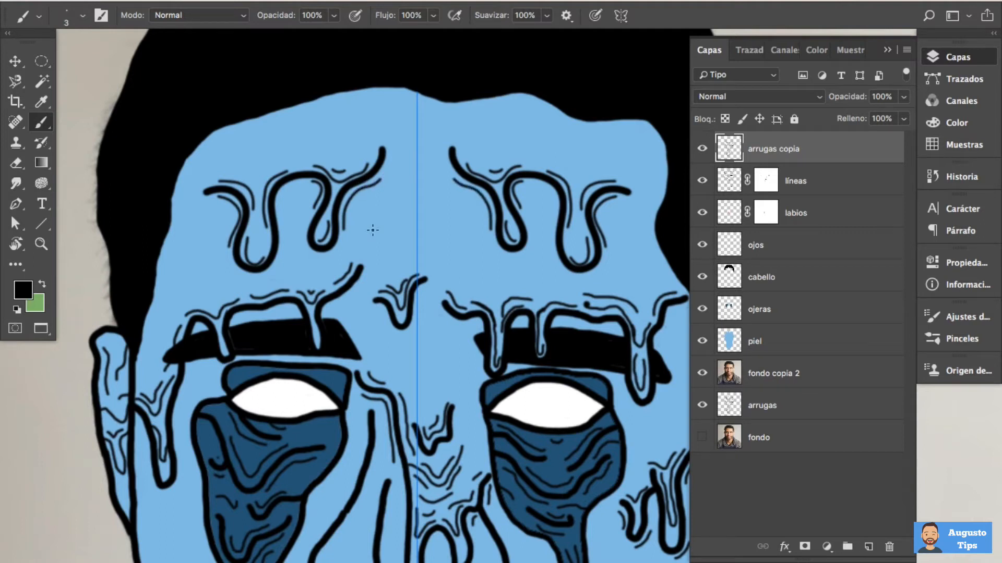
Try short mirrored strokes beside the symmetry axis on the forehead, then undo them
alt+click(415, 310)
drag(460, 321, 432, 255)
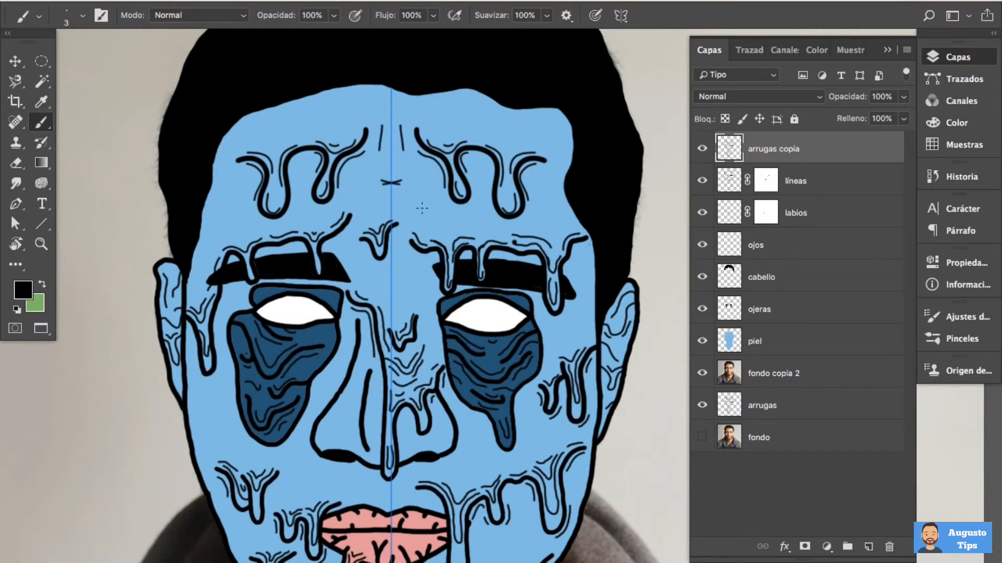
key(super+z)
key(super+z)
Turn off the brush's symmetry painting
click(621, 19)
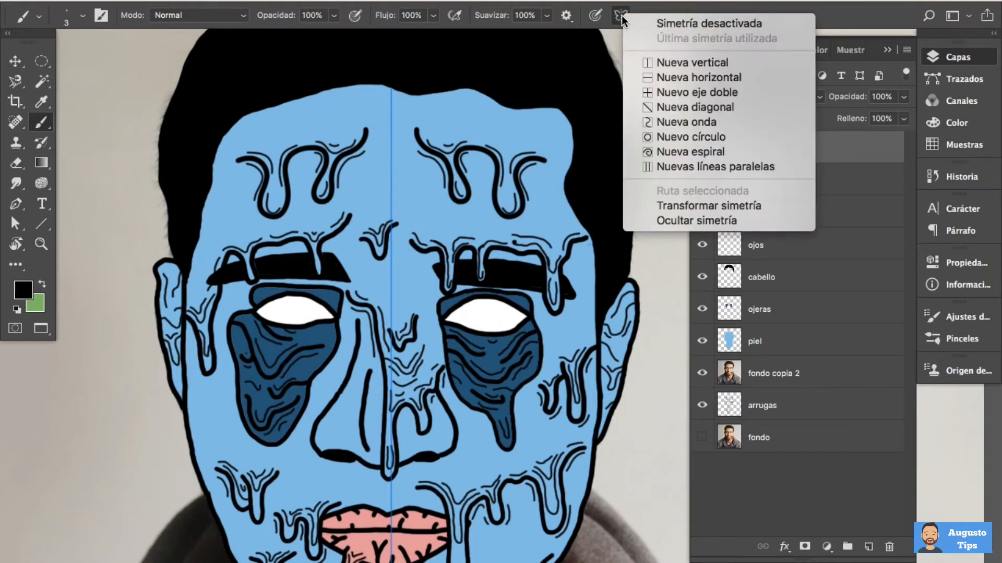
click(774, 23)
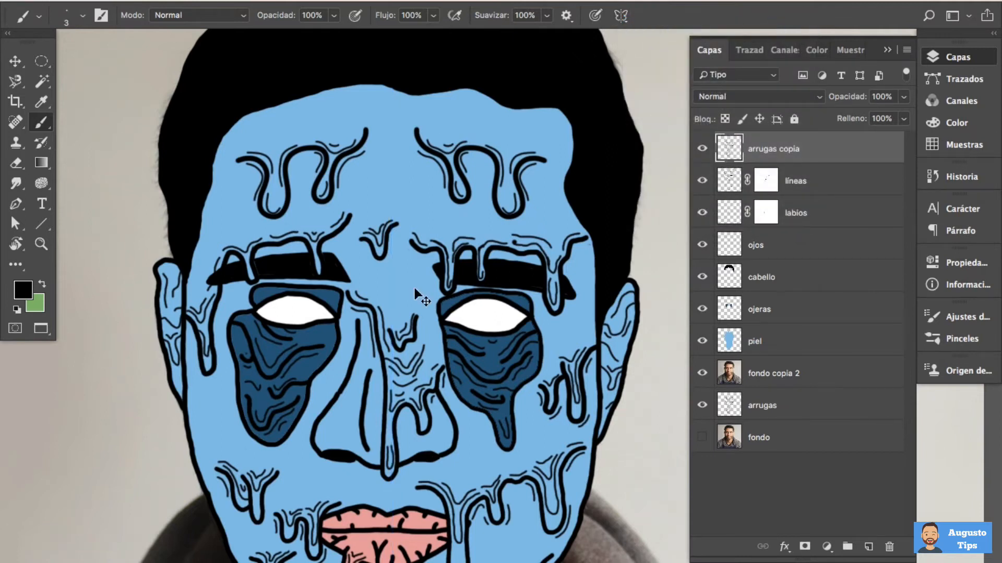
key(ctrl+minus)
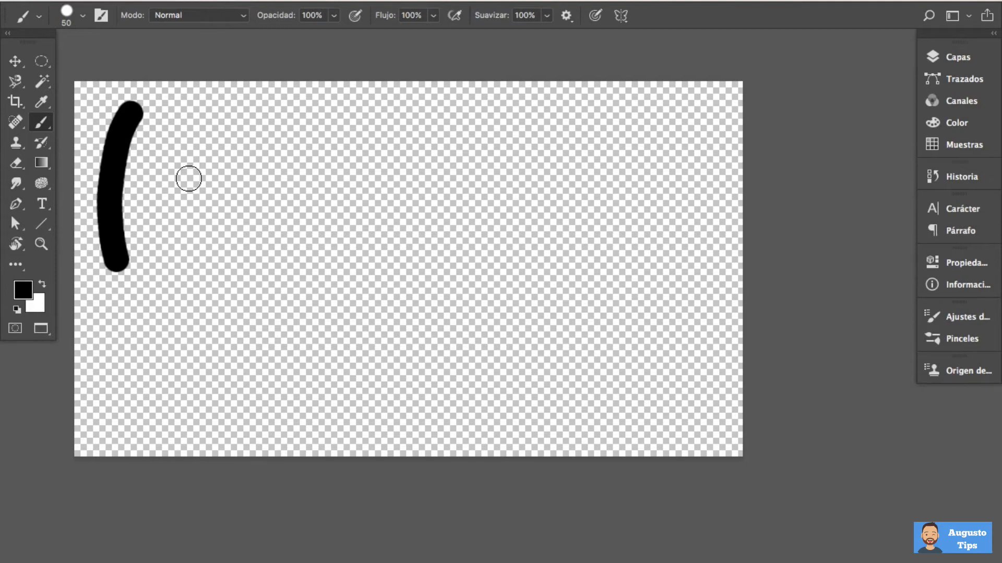
On the transparent test canvas, paint one vertical stroke with a diagonally tilted elliptical brush tip and another with the ellipse horizontal
right_click(188, 179)
drag(224, 177, 230, 166)
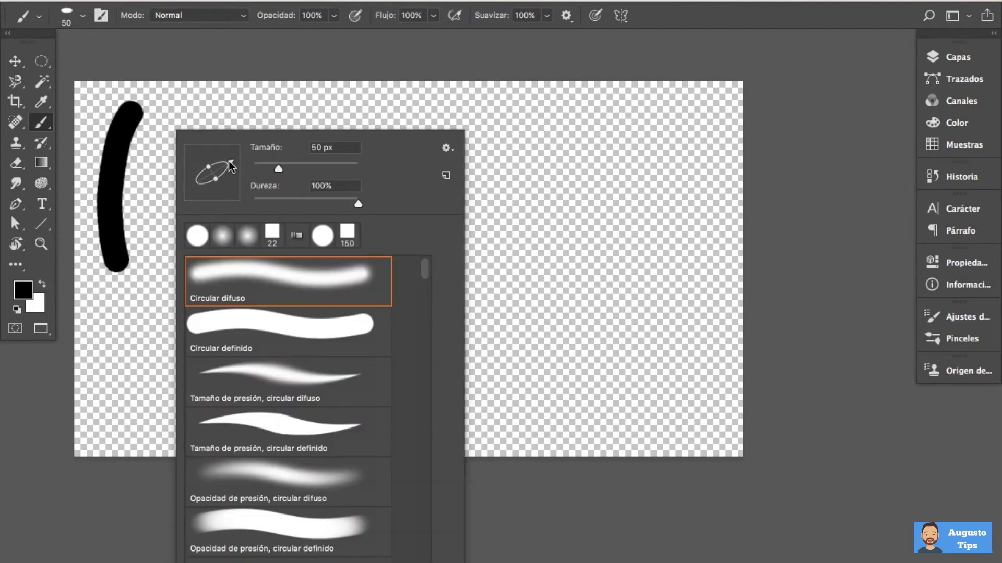
mouse_move(159, 142)
mouse_down()
mouse_move(151, 180)
mouse_move(160, 240)
mouse_up()
right_click(240, 163)
drag(283, 164, 289, 173)
drag(193, 152, 195, 190)
Turn the elliptical tip upright for a thin vertical stroke, and tilt it the opposite diagonal way for a curved stroke
right_click(251, 188)
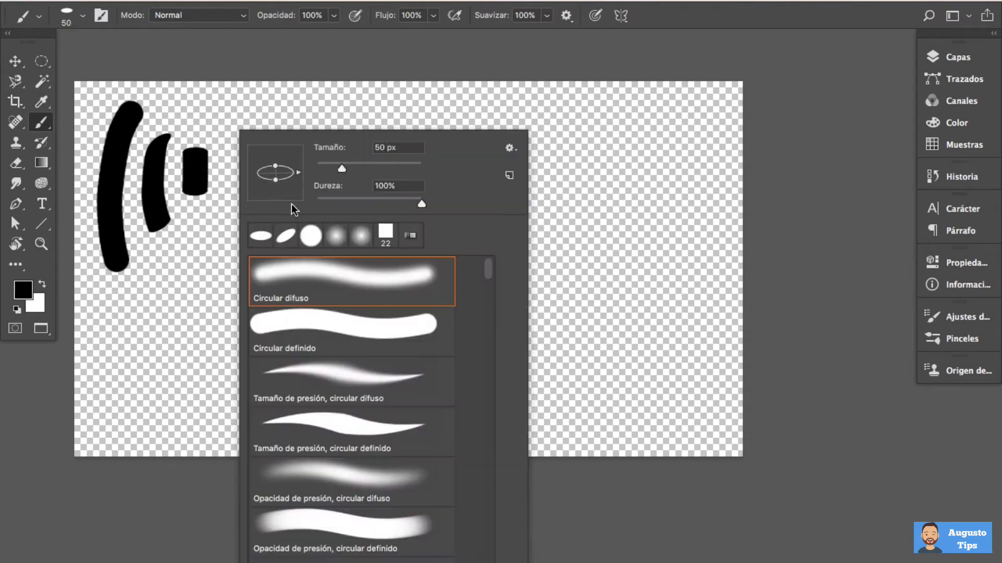
drag(281, 153, 276, 151)
drag(199, 156, 196, 112)
right_click(240, 180)
drag(288, 162, 284, 157)
mouse_move(226, 134)
mouse_down()
mouse_move(244, 193)
mouse_move(227, 229)
mouse_up()
Restore the 50 px brush tip to a full circle and paint a long curved stroke beside the others
right_click(340, 190)
drag(339, 173, 344, 157)
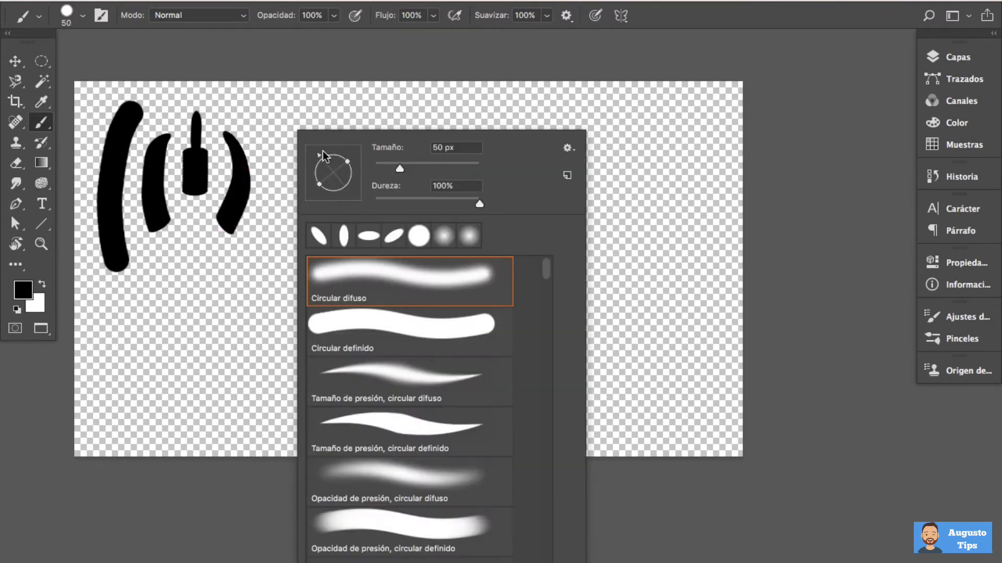
drag(269, 119, 268, 260)
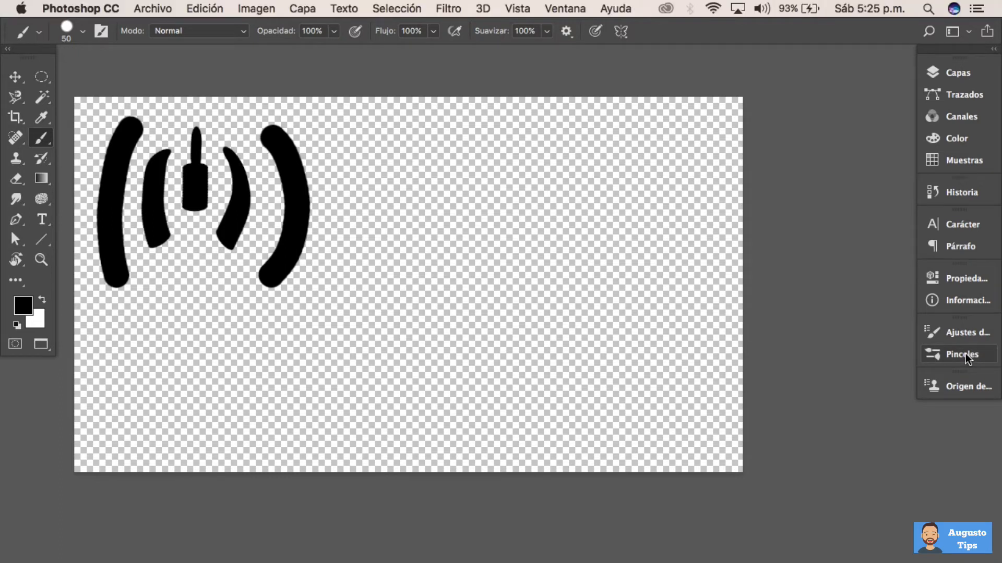
Display the Pinceles panel with the brush presets
click(571, 13)
click(570, 11)
click(570, 11)
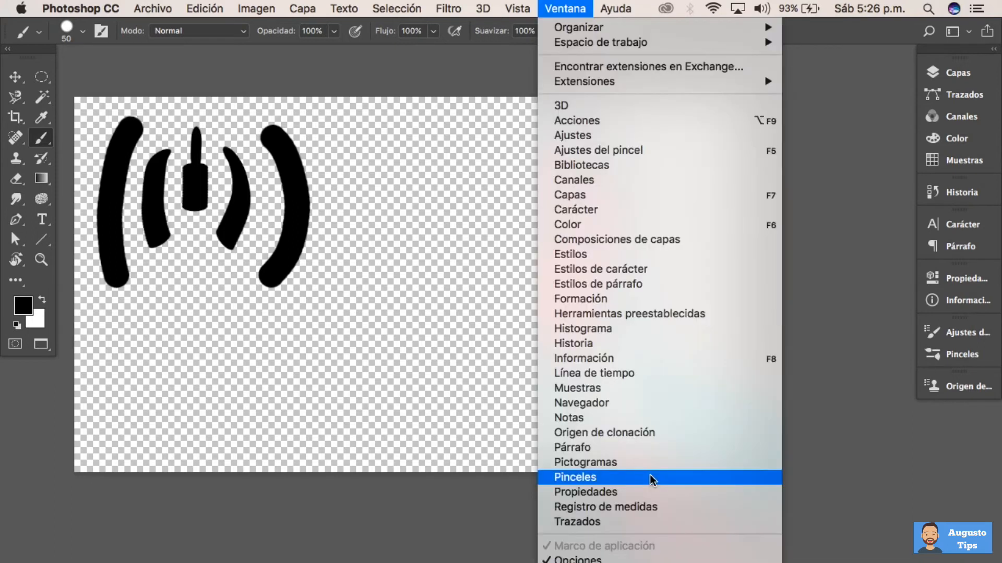
click(652, 477)
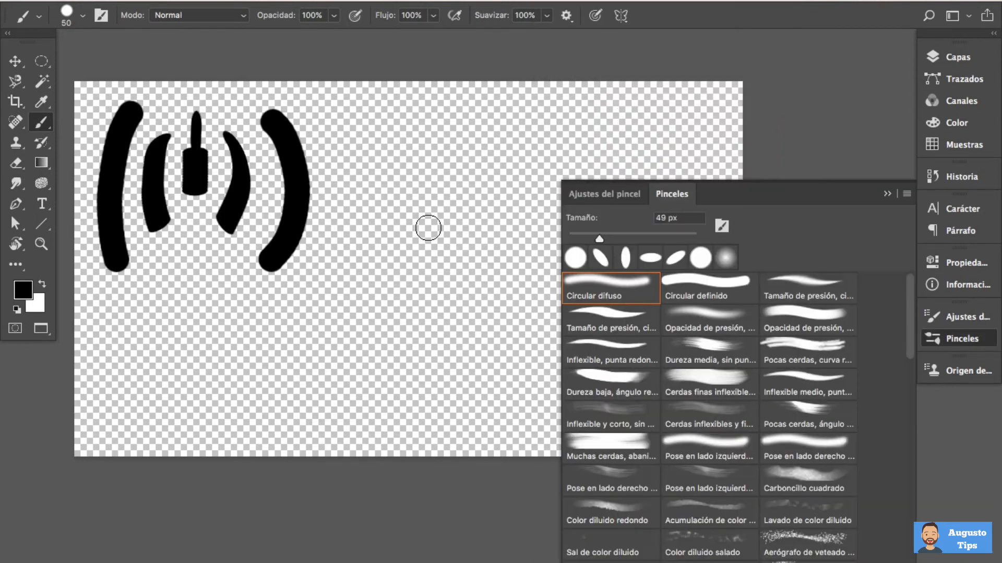
Paint a curved 50 px stroke with the Circular difuso preset and another beside it with Circular definido
mouse_move(909, 312)
mouse_down()
mouse_move(906, 508)
mouse_move(914, 282)
mouse_up()
click(570, 286)
mouse_move(343, 146)
mouse_down()
mouse_move(379, 213)
mouse_move(379, 274)
mouse_move(345, 329)
mouse_up()
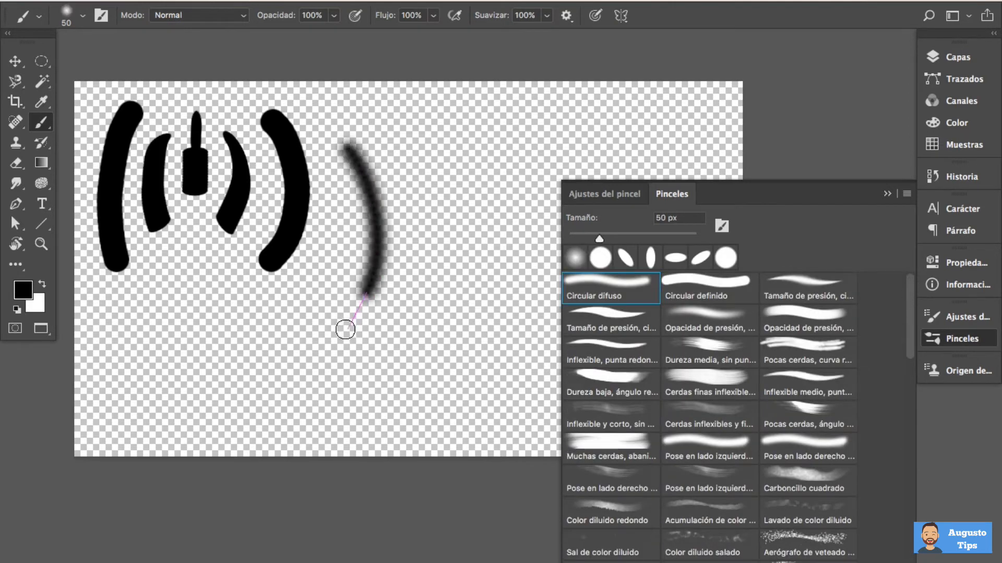
click(700, 288)
mouse_move(391, 160)
mouse_down()
mouse_move(424, 247)
mouse_move(417, 274)
mouse_up()
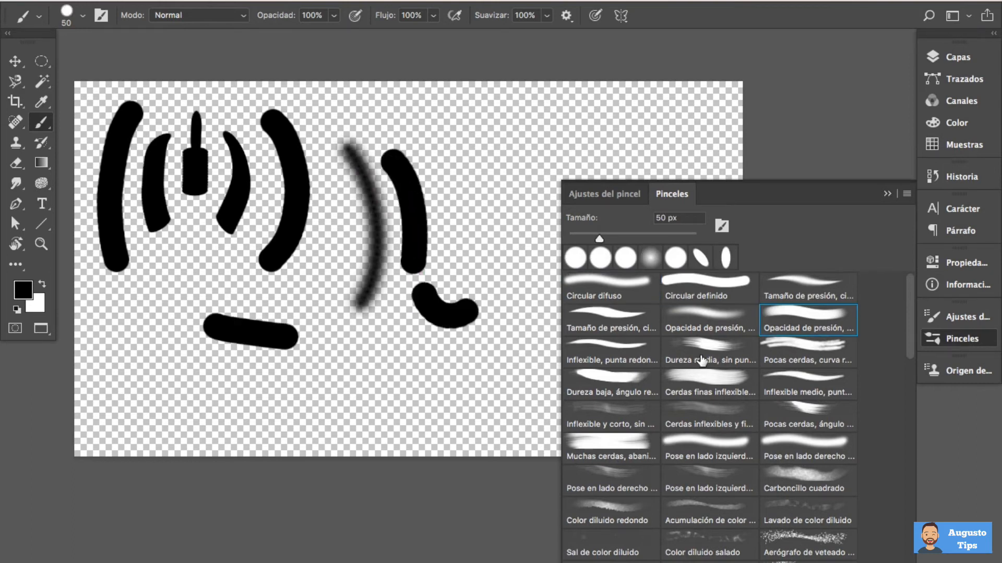
Enlarge the bristle brush preview and compare the Dureza media and Pocas cerdas presets in it
click(708, 350)
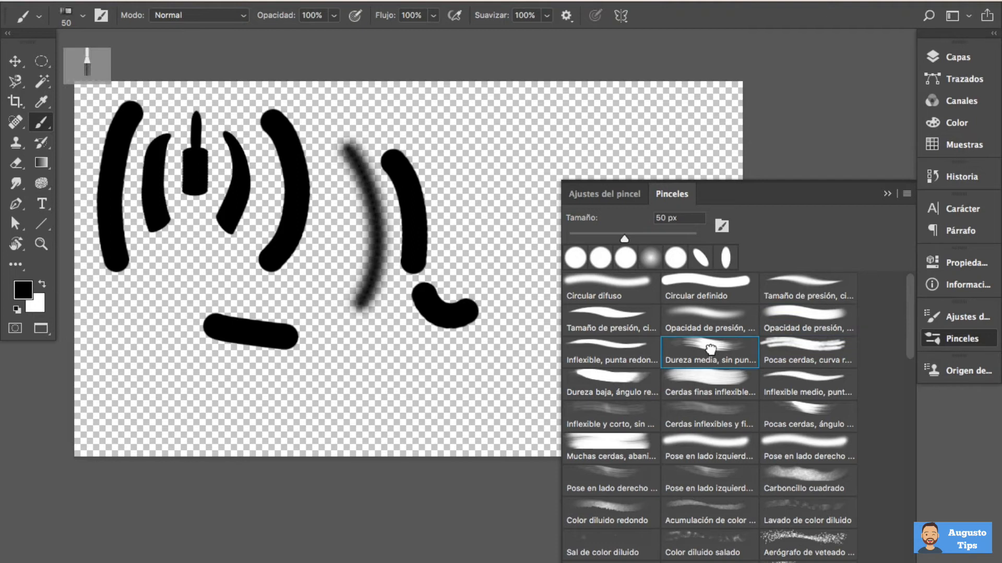
click(99, 42)
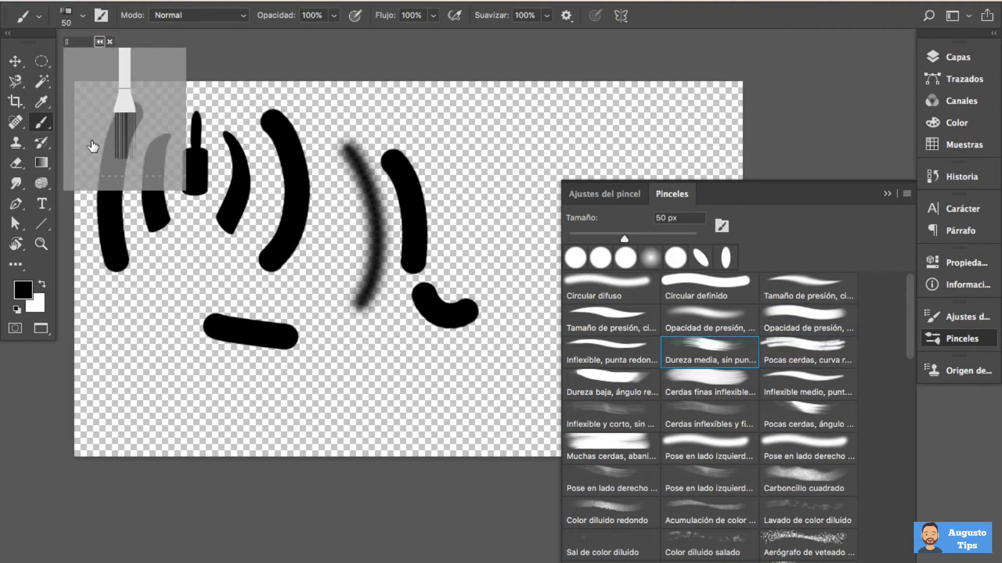
click(794, 356)
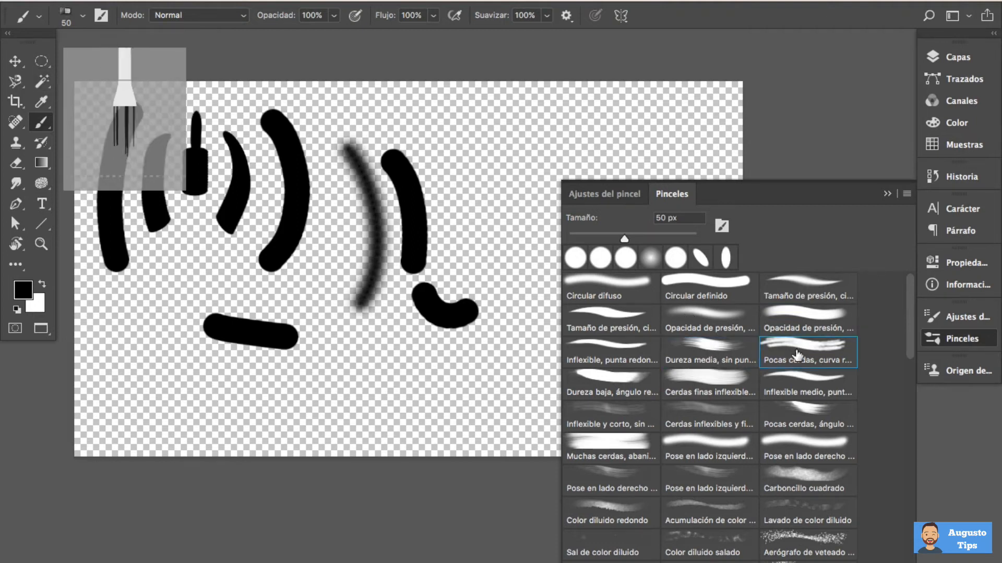
click(709, 355)
click(806, 355)
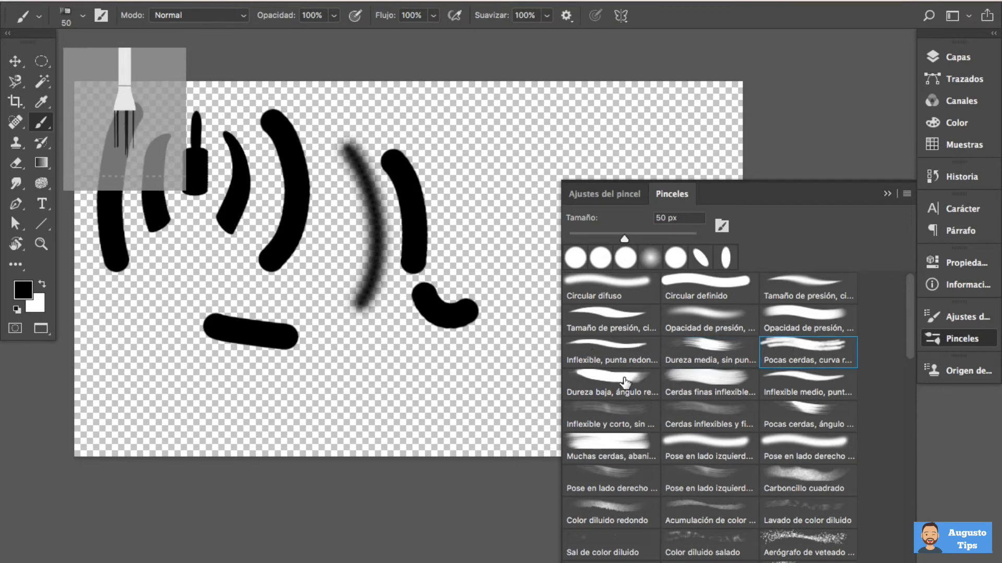
Paint test strokes at 50 px with the Dureza media, Cerdas finas inflexibles and Pocas cerdas, ángulo presets on empty areas of the canvas
click(724, 360)
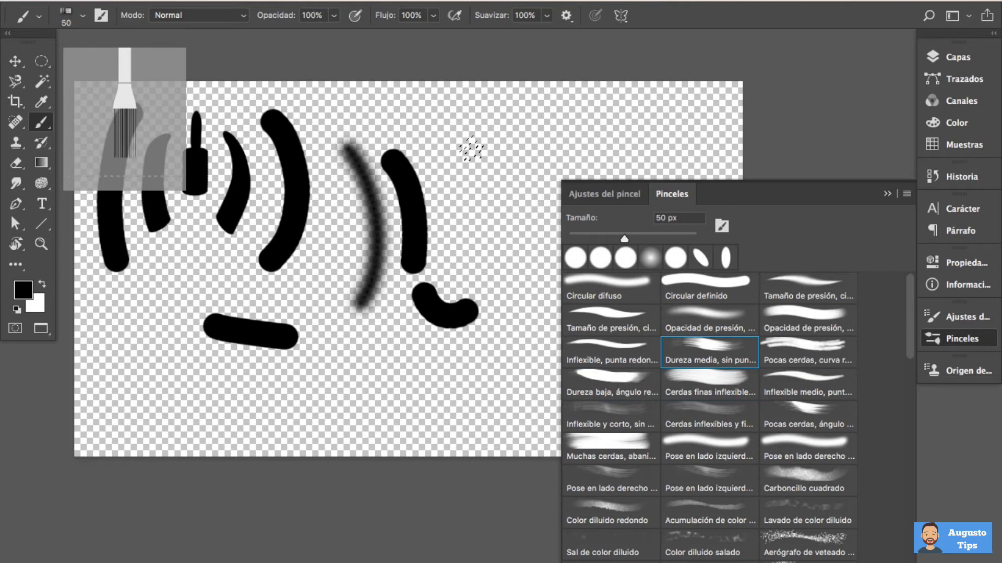
mouse_move(445, 119)
mouse_down()
mouse_move(476, 167)
mouse_move(472, 225)
mouse_move(521, 253)
mouse_move(530, 128)
mouse_move(576, 137)
mouse_up()
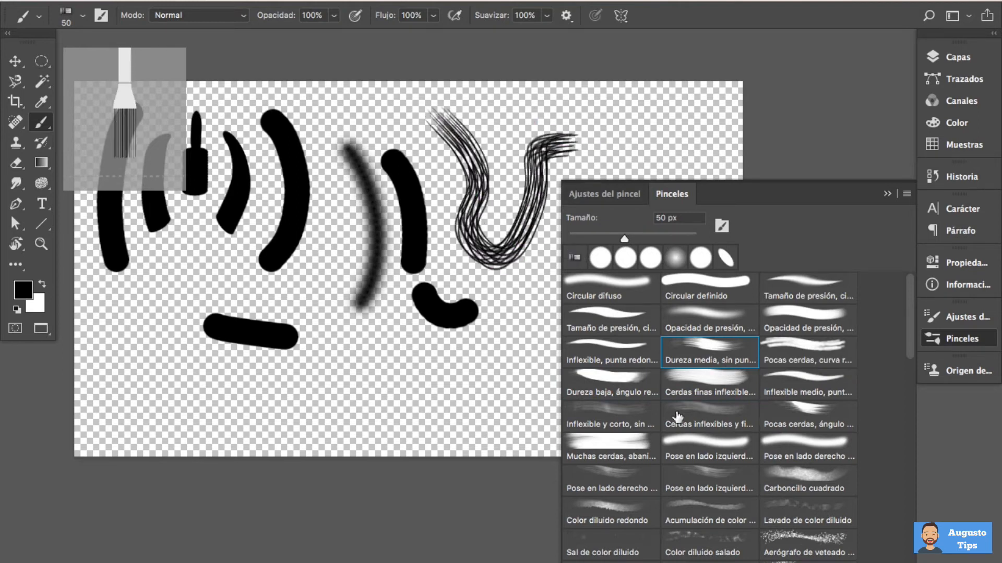
click(707, 383)
mouse_move(355, 390)
mouse_down()
mouse_move(477, 370)
mouse_move(542, 345)
mouse_up()
click(799, 413)
drag(113, 326, 237, 385)
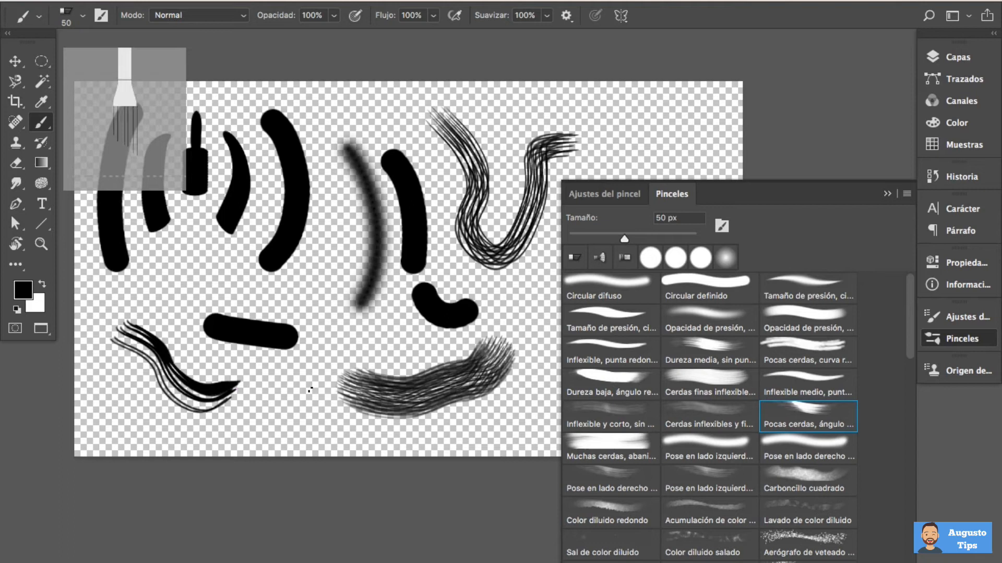
Paint several short strokes around the canvas with the 50 px Pose en lado izquierdo preset
scroll(701, 429, down, 2)
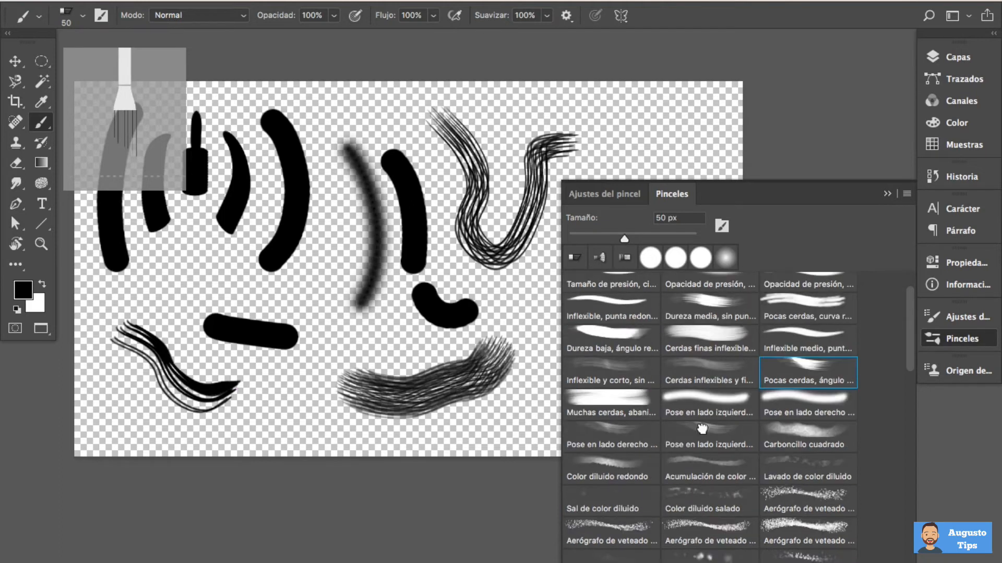
click(702, 429)
mouse_move(627, 110)
mouse_down()
mouse_move(690, 151)
mouse_move(595, 188)
mouse_up()
drag(570, 300, 530, 406)
drag(310, 379, 273, 415)
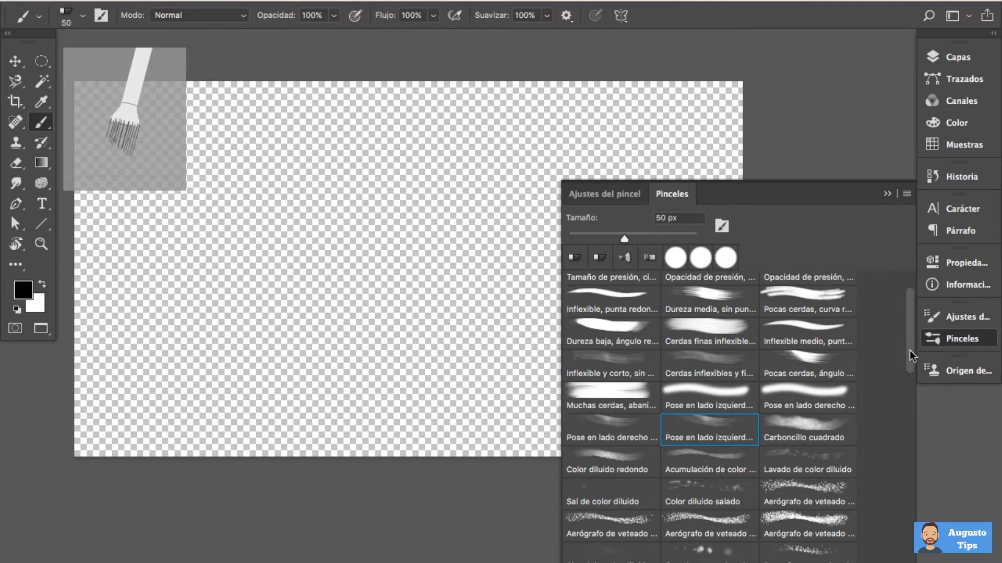
Paint a wavy stroke of about 126 px with an Aerógrafo de veteado preset and a thin 9 px Lápiz de color curve beside it
drag(909, 350, 911, 384)
click(706, 404)
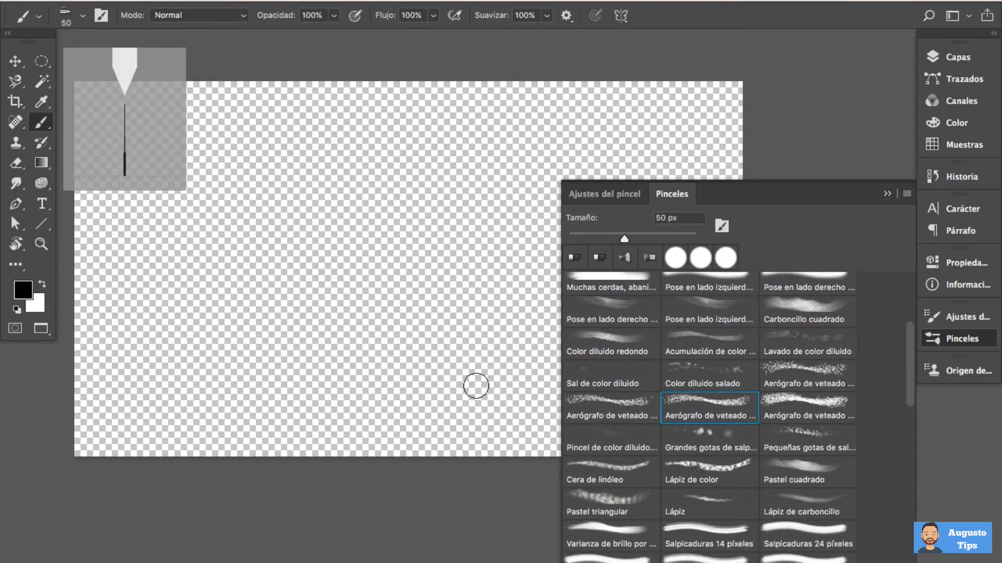
drag(272, 185, 309, 186)
mouse_move(272, 155)
mouse_down()
mouse_move(382, 248)
mouse_move(295, 292)
mouse_move(325, 324)
mouse_up()
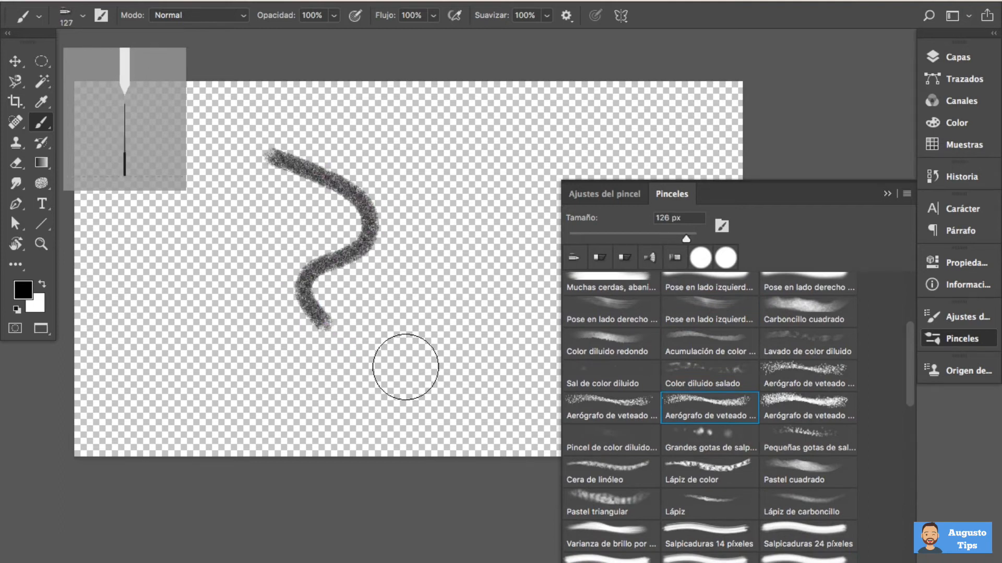
click(704, 468)
mouse_move(372, 157)
mouse_down()
mouse_move(441, 187)
mouse_move(446, 257)
mouse_move(377, 304)
mouse_move(444, 345)
mouse_up()
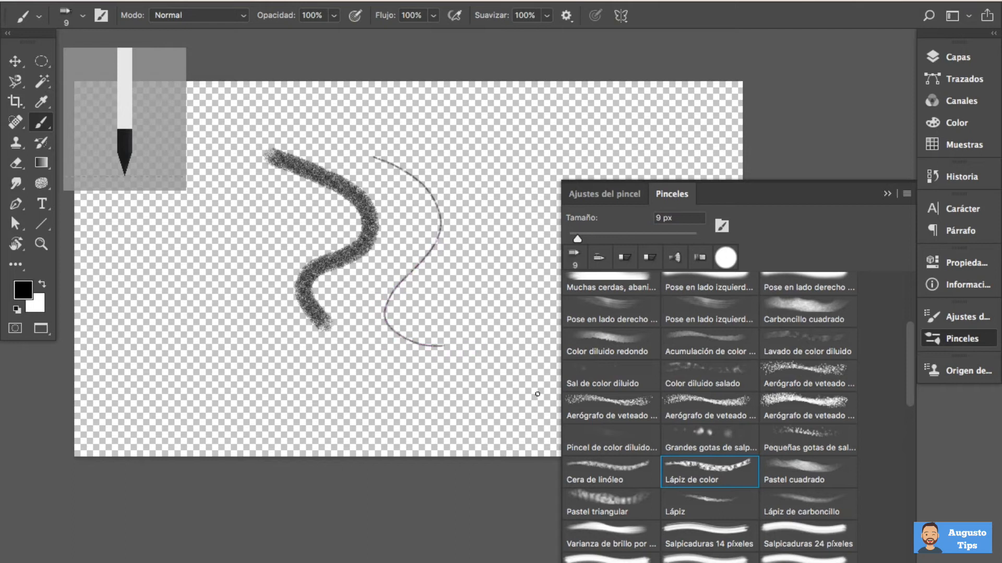
Paint a short patch of black grass beside the wavy stroke with the 112 px Pasto preset
scroll(735, 488, down, 3)
scroll(734, 487, down, 5)
scroll(734, 487, down, 2)
click(716, 508)
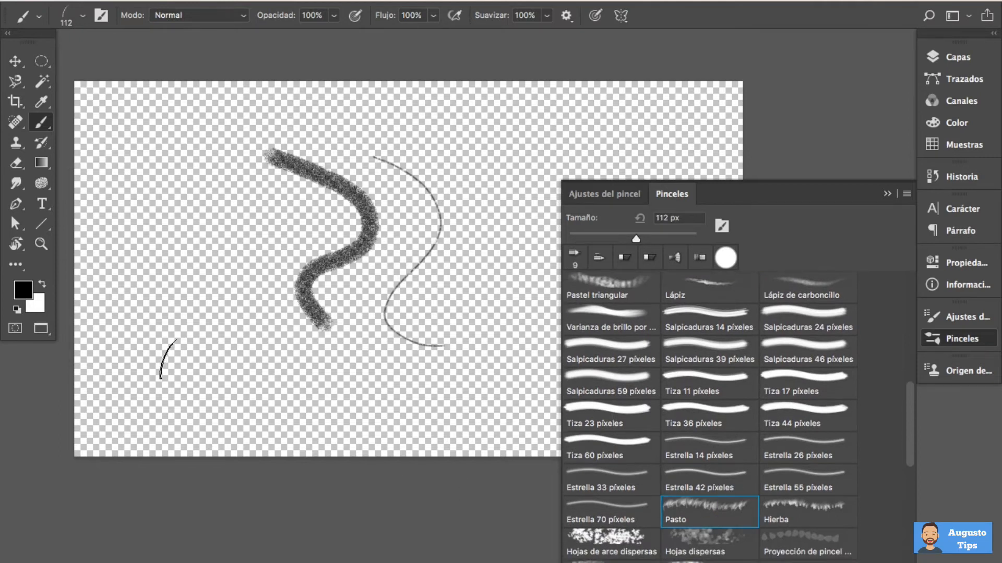
mouse_move(145, 215)
mouse_down()
mouse_move(263, 222)
mouse_move(250, 225)
mouse_up()
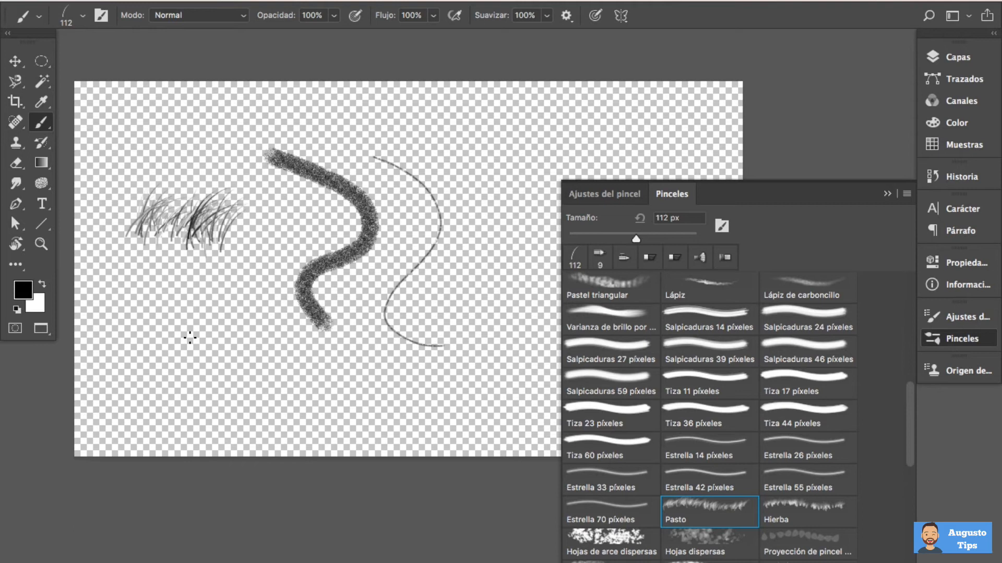
Set the foreground colour to bright green and the background colour to dark green 0d7200
click(23, 290)
click(399, 305)
click(380, 172)
click(549, 164)
click(36, 304)
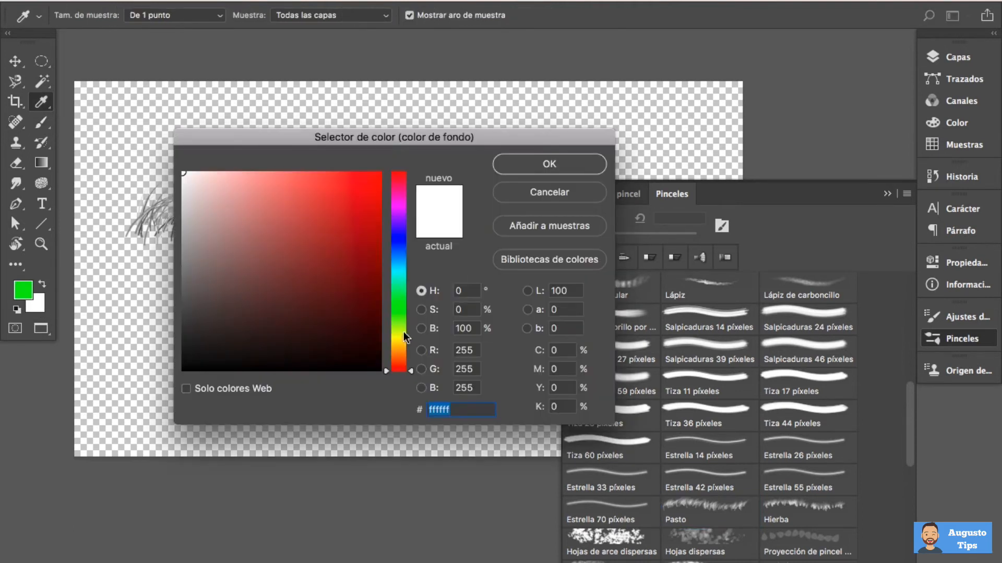
click(399, 309)
click(380, 282)
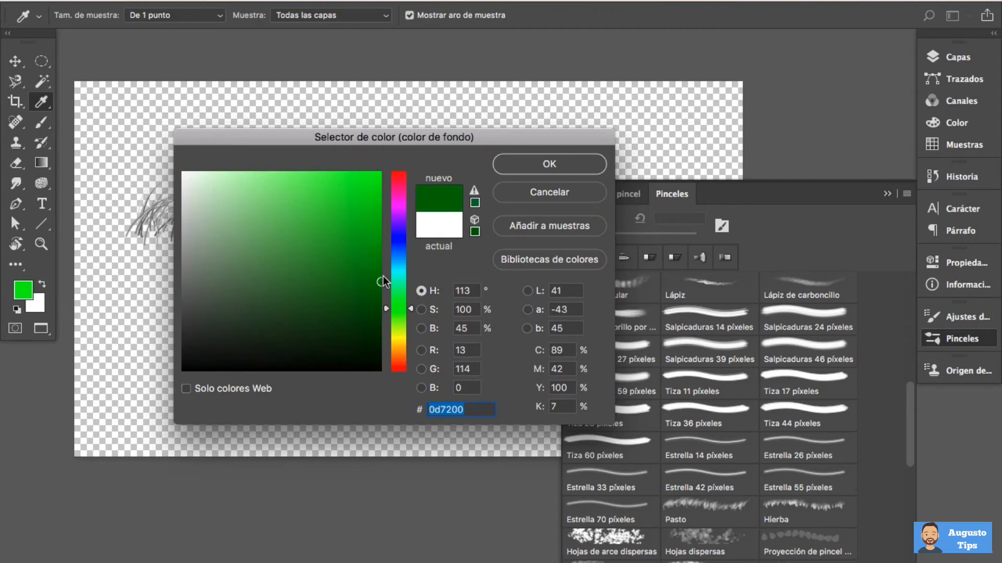
click(558, 164)
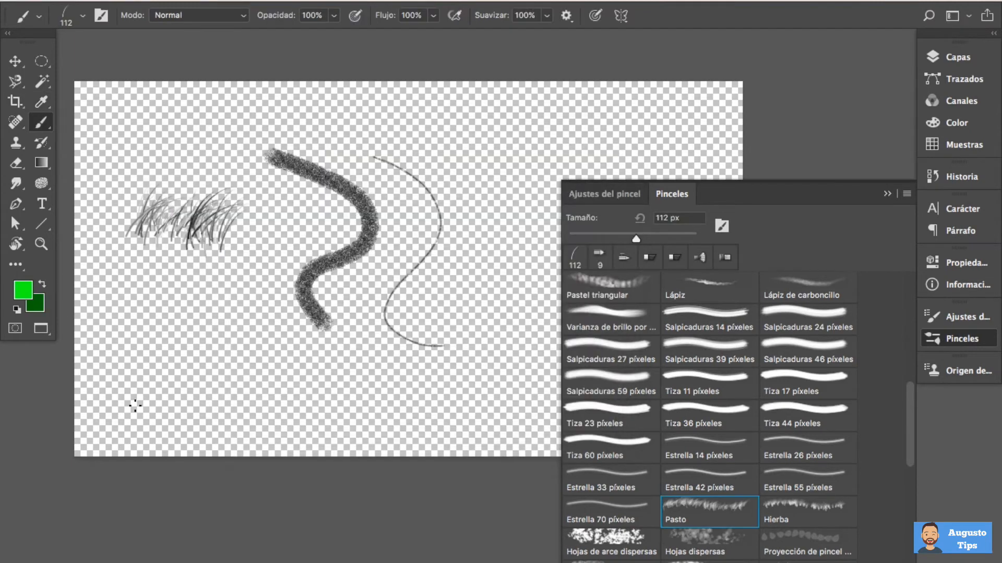
Paint green grass along the canvas's lower edge and scatter 74 px Hojas de arce dispersas leaves in both greens, swapping foreground and background
mouse_move(98, 408)
mouse_down()
mouse_move(538, 402)
mouse_move(97, 410)
mouse_move(83, 434)
mouse_move(176, 443)
mouse_move(546, 432)
mouse_move(507, 440)
mouse_move(519, 437)
mouse_move(52, 433)
mouse_up()
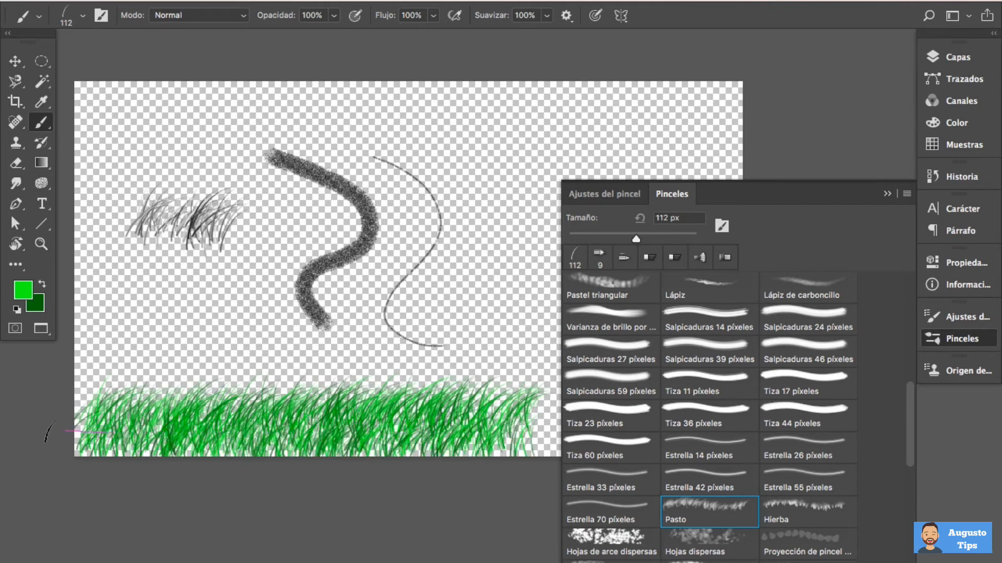
click(631, 545)
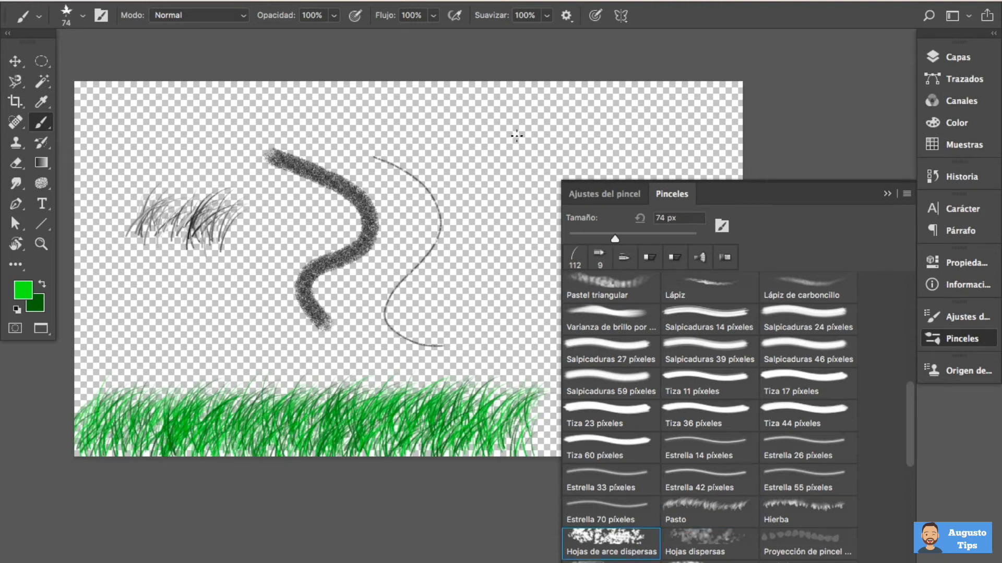
drag(517, 135, 518, 191)
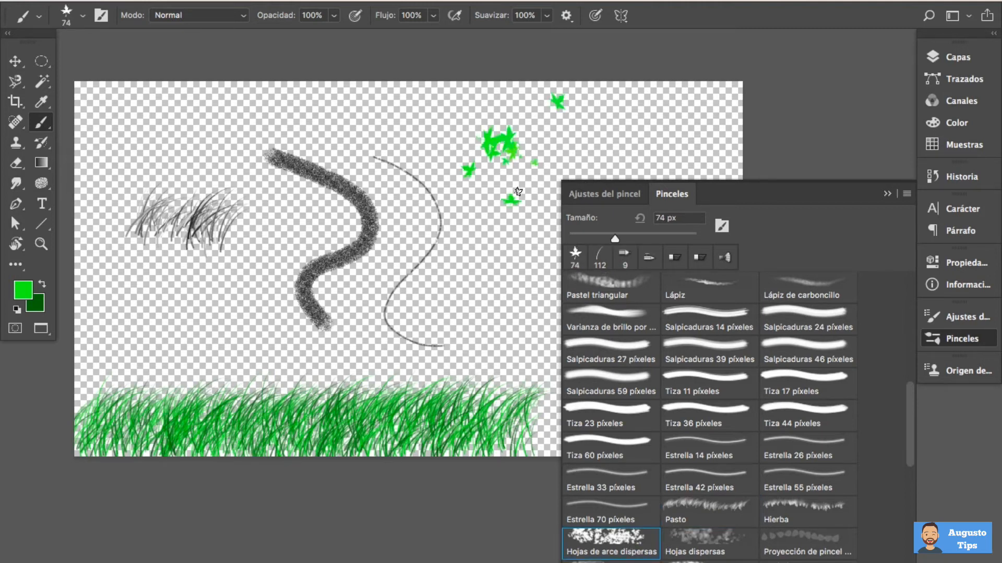
click(42, 285)
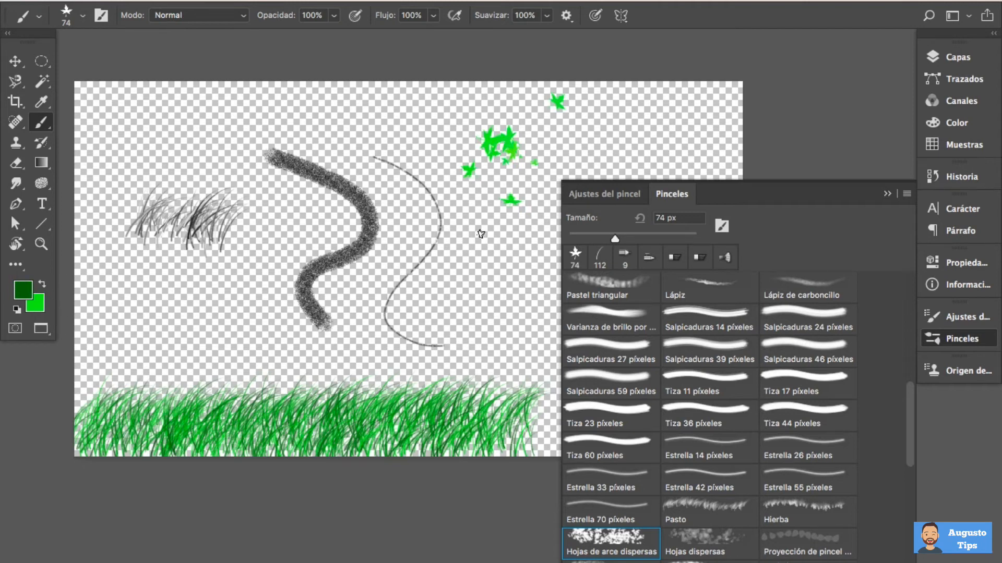
drag(476, 252, 516, 296)
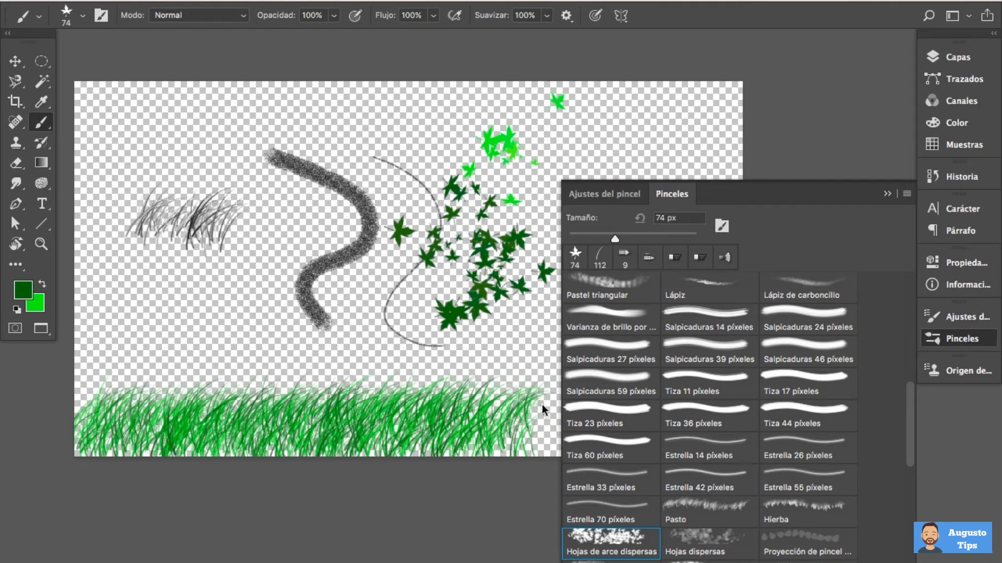
scroll(740, 472, down, 3)
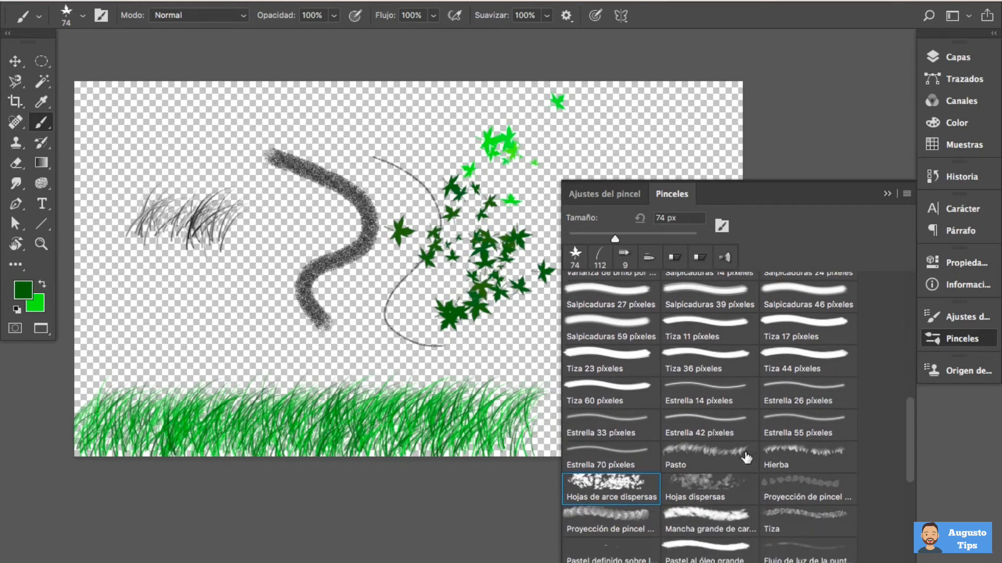
scroll(746, 458, down, 2)
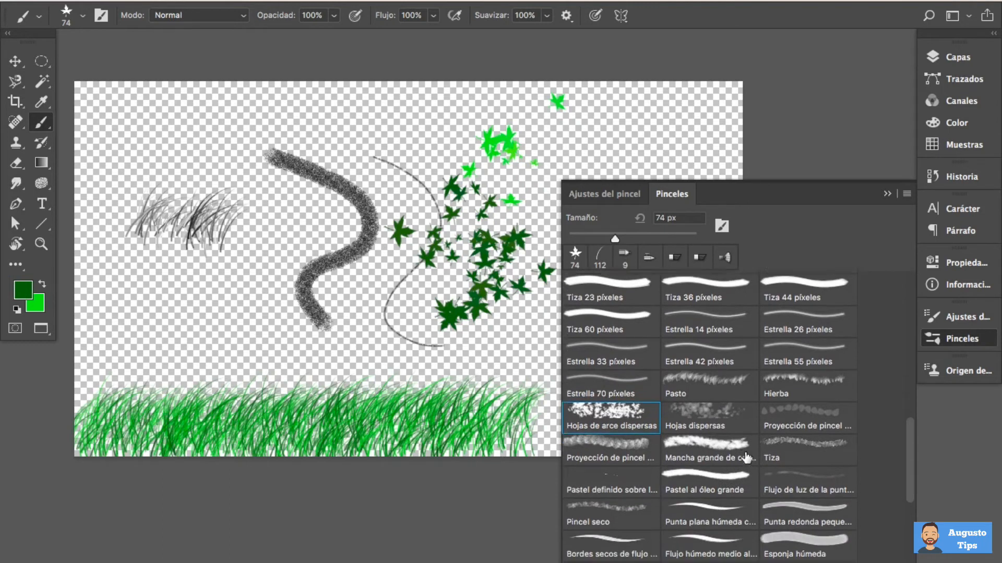
scroll(747, 457, down, 2)
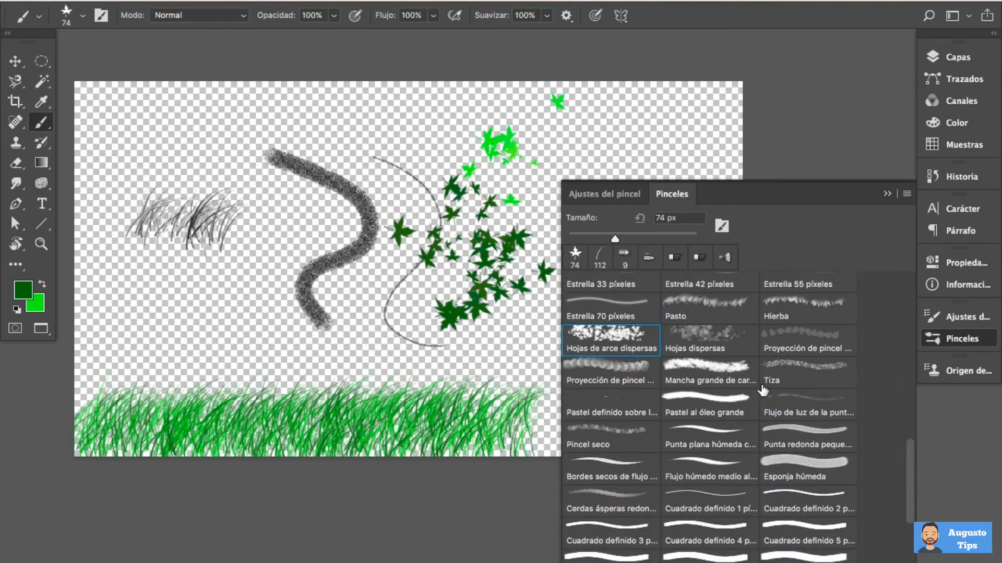
Erase all the test strokes, grass and leaves from the canvas with an enlarged eraser
key(e)
drag(186, 219, 217, 221)
mouse_move(146, 183)
mouse_down()
mouse_move(141, 391)
mouse_move(92, 488)
mouse_up()
mouse_move(130, 137)
mouse_down()
mouse_move(235, 313)
mouse_move(391, 99)
mouse_move(495, 339)
mouse_move(553, 261)
mouse_up()
key(v)
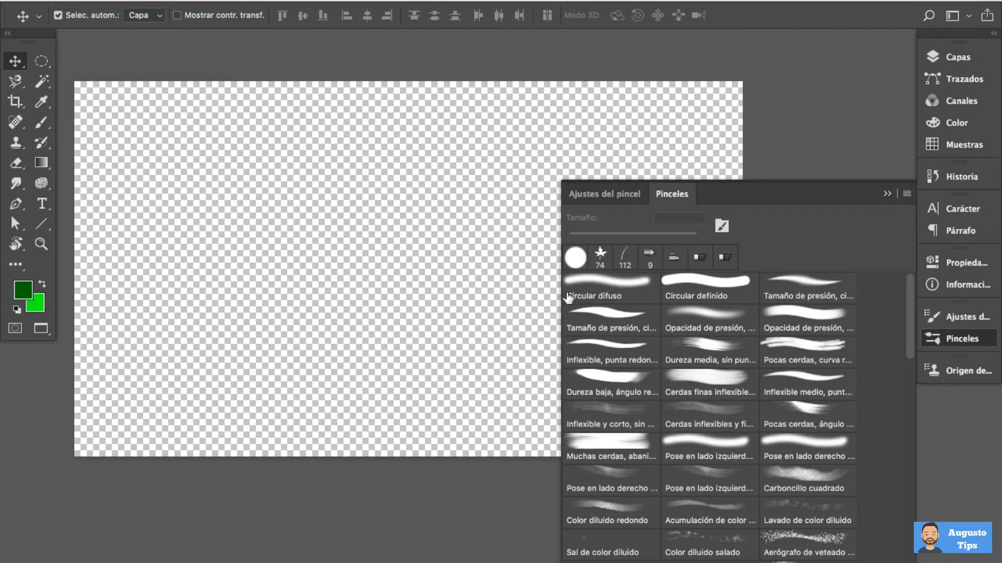
Restore the default black and white colours and paint a short vertical stroke with the Circular definido preset at 74 px
click(690, 285)
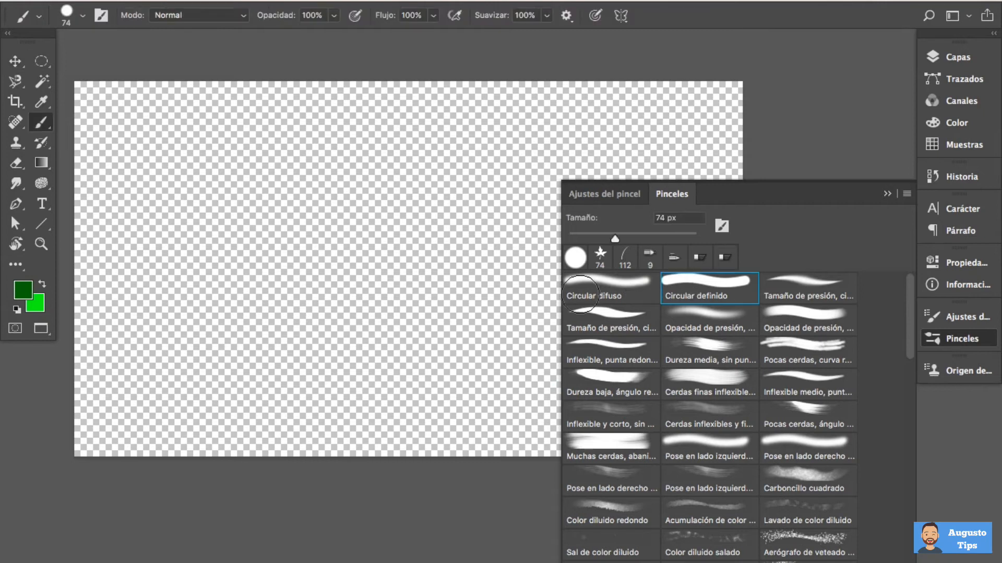
key(d)
drag(121, 150, 129, 247)
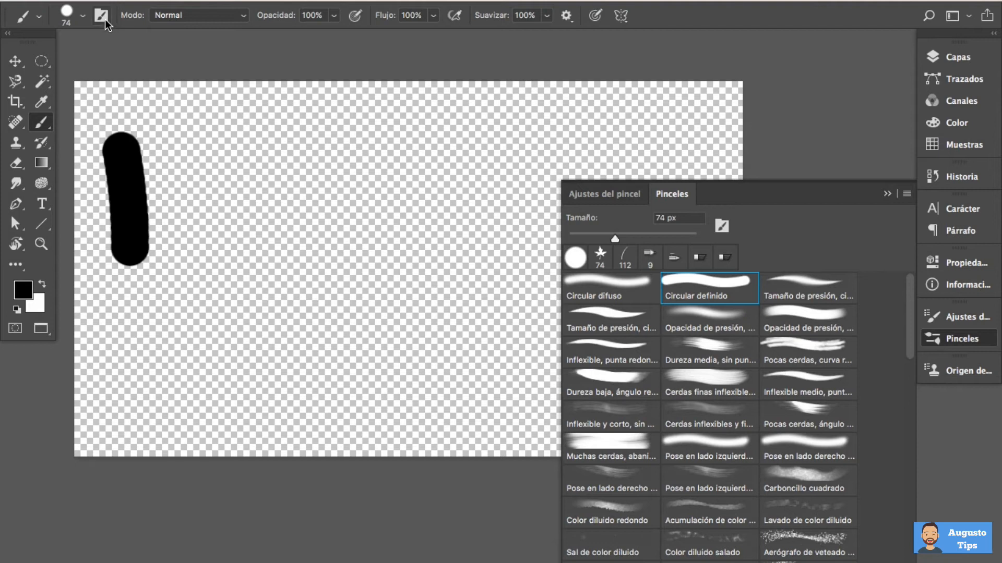
Display the brush settings and paint a thick vertical stroke with the 74 px round tip
key(F5)
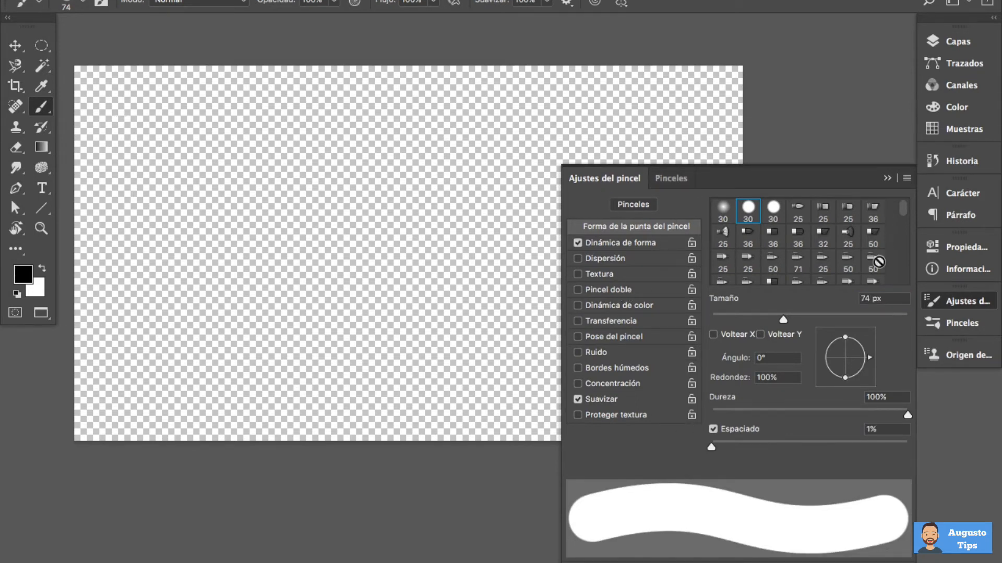
mouse_move(901, 209)
mouse_down()
mouse_move(905, 264)
mouse_move(900, 206)
mouse_up()
mouse_move(131, 121)
mouse_down()
mouse_move(139, 257)
mouse_move(137, 248)
mouse_up()
Paint a thin curve with the 36 px bristle tip and another curve beside it with the 30 px hard round tip
click(748, 232)
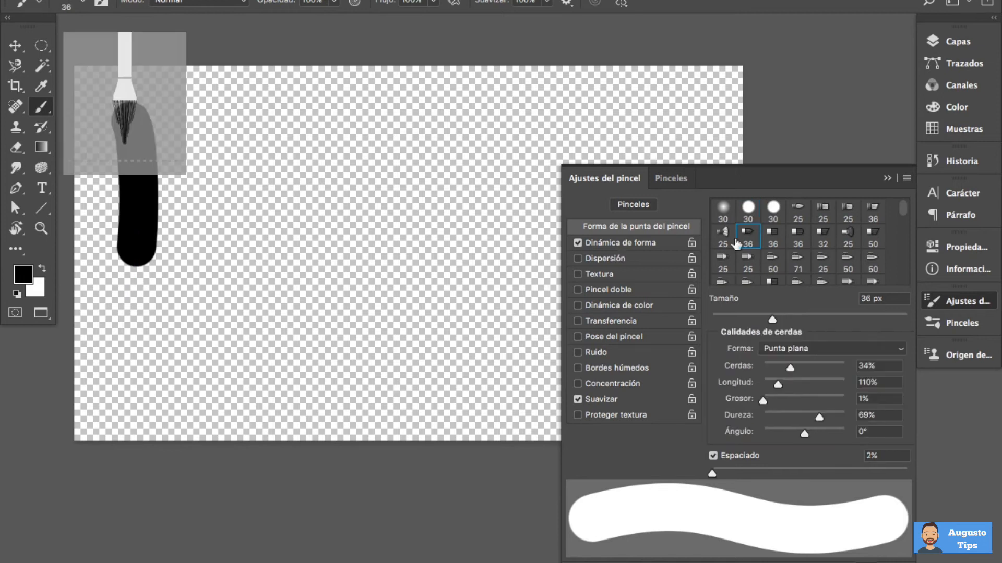
mouse_move(200, 96)
mouse_down()
mouse_move(227, 185)
mouse_move(204, 252)
mouse_up()
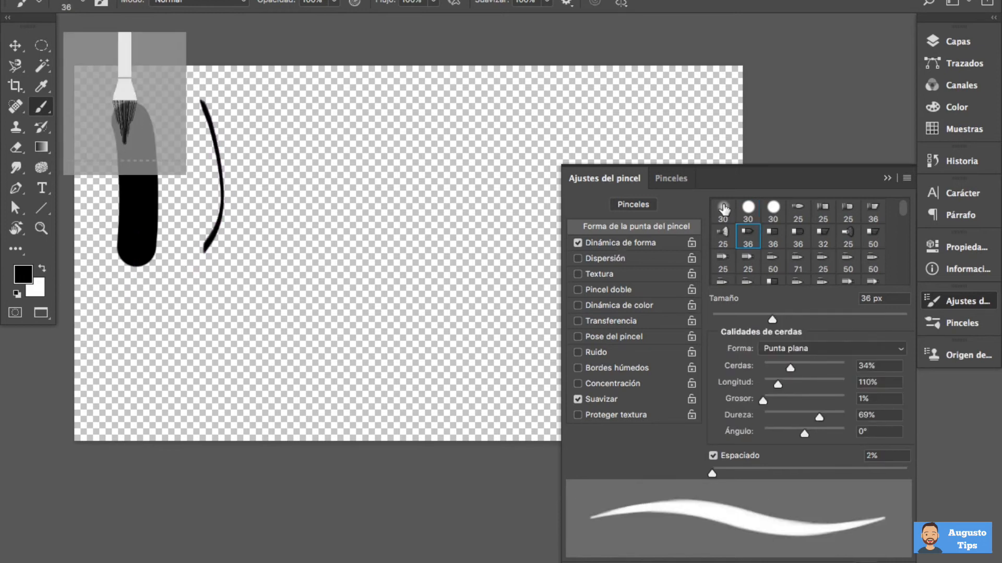
click(747, 212)
mouse_move(233, 107)
mouse_down()
mouse_move(282, 226)
mouse_move(268, 223)
mouse_up()
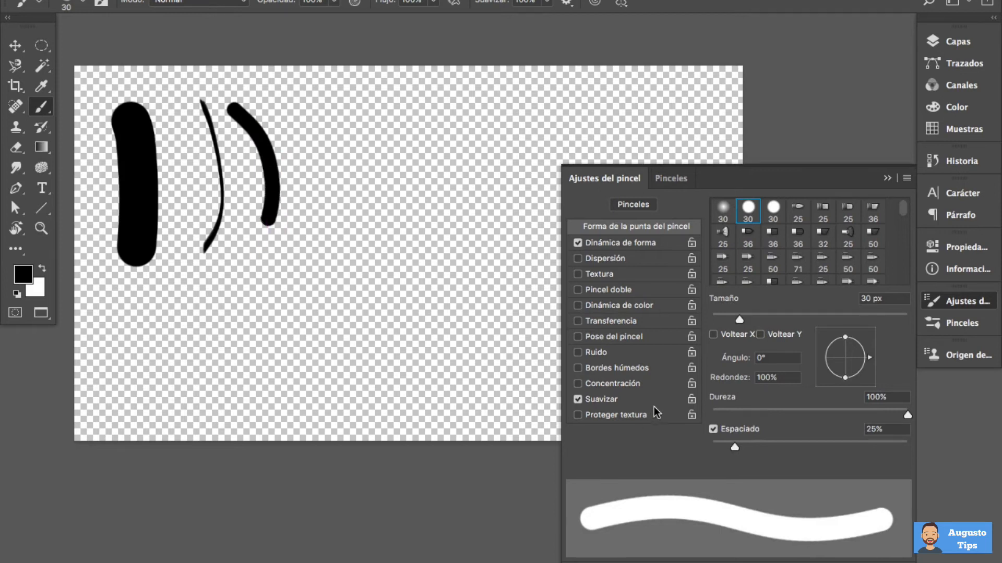
Reshape the round tip to 63 px, 34% roundness and a 43° angle, and paint a short curved stroke
drag(343, 202, 364, 209)
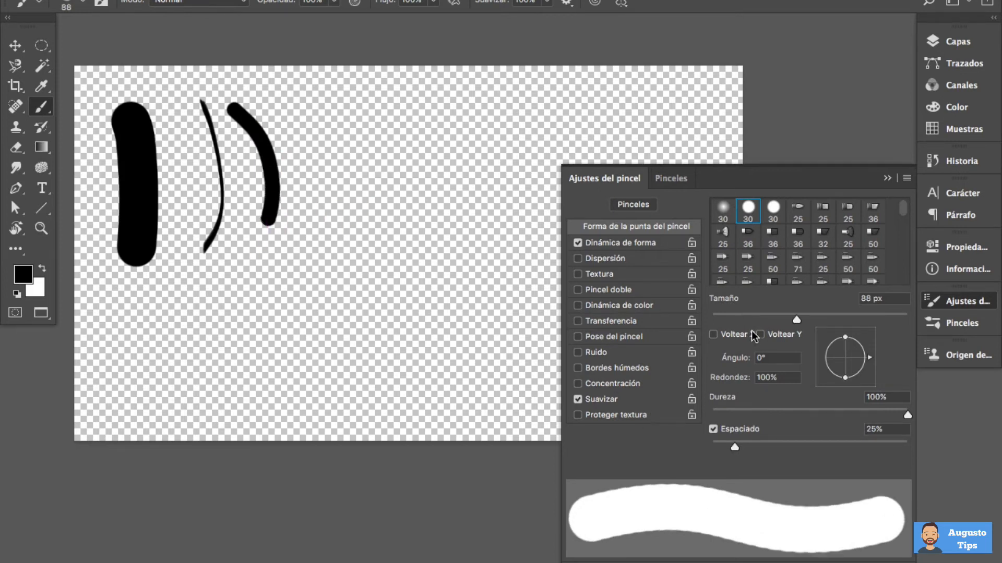
mouse_move(797, 320)
mouse_down()
mouse_move(818, 320)
mouse_move(731, 320)
mouse_move(781, 320)
mouse_up()
mouse_move(844, 339)
mouse_down()
mouse_move(845, 351)
mouse_move(867, 352)
mouse_move(863, 340)
mouse_up()
mouse_move(305, 119)
mouse_down()
mouse_move(313, 112)
mouse_move(331, 157)
mouse_move(316, 183)
mouse_up()
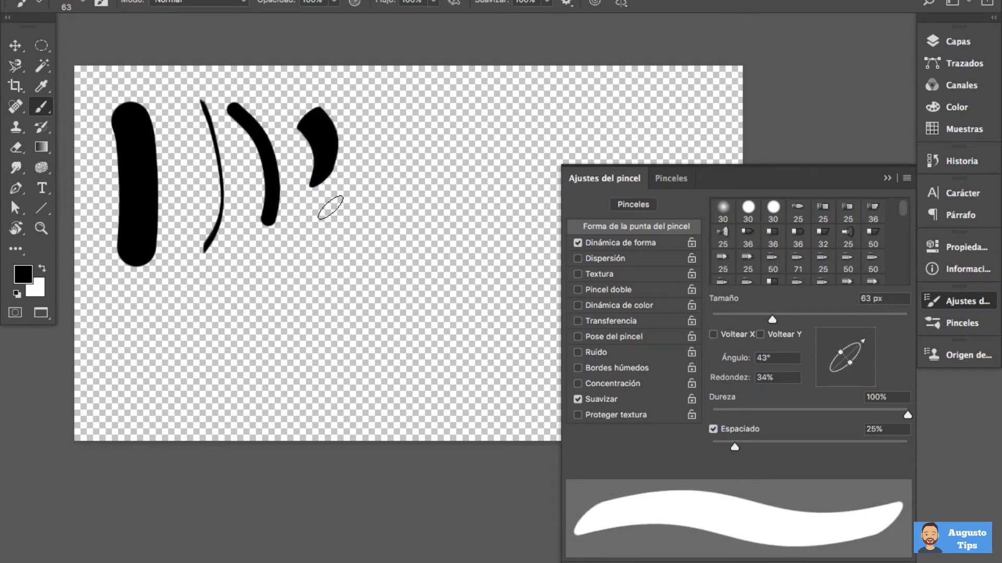
Paint a stroke with the tip flipped by Voltear Y, and another beside it with Voltear X enabled as well
click(760, 335)
mouse_move(352, 117)
mouse_down()
mouse_move(385, 157)
mouse_move(365, 202)
mouse_move(347, 197)
mouse_up()
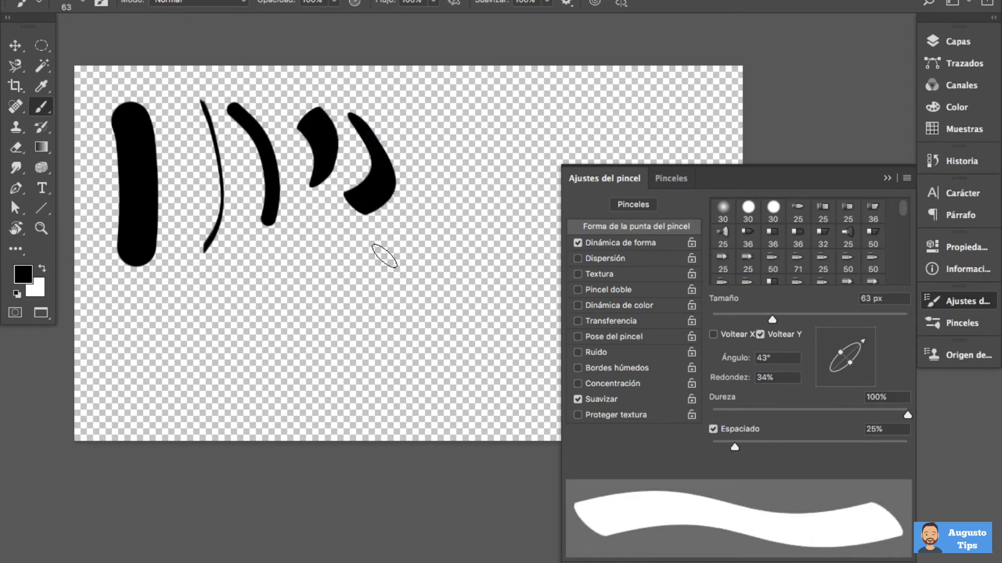
click(714, 335)
mouse_move(405, 114)
mouse_down()
mouse_move(426, 193)
mouse_move(452, 211)
mouse_up()
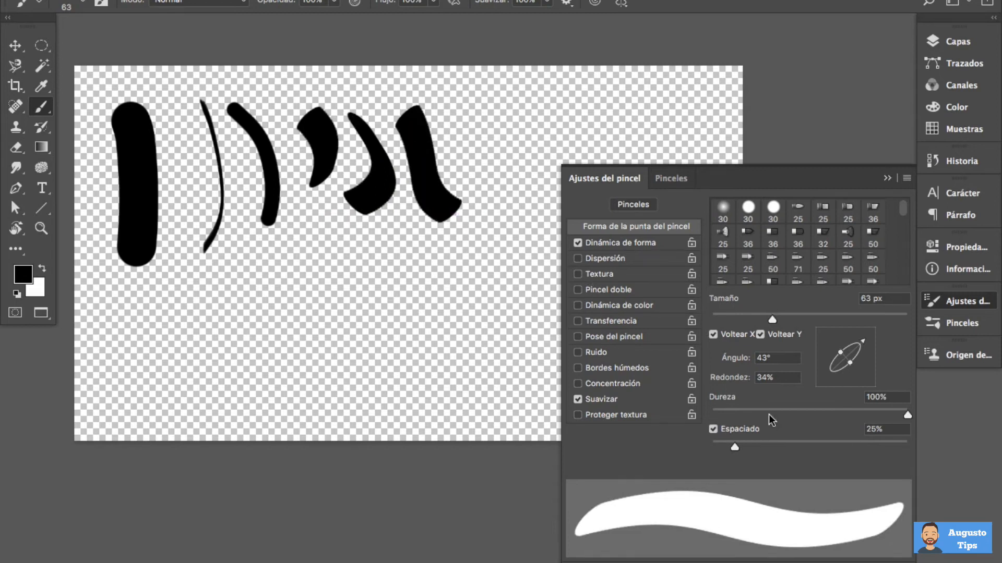
Paint a soft-edged stroke with the brush hardness lowered, and restore the hardness to 100%
drag(776, 410, 713, 410)
mouse_move(471, 121)
mouse_down()
mouse_move(497, 175)
mouse_move(509, 240)
mouse_up()
drag(751, 411, 907, 415)
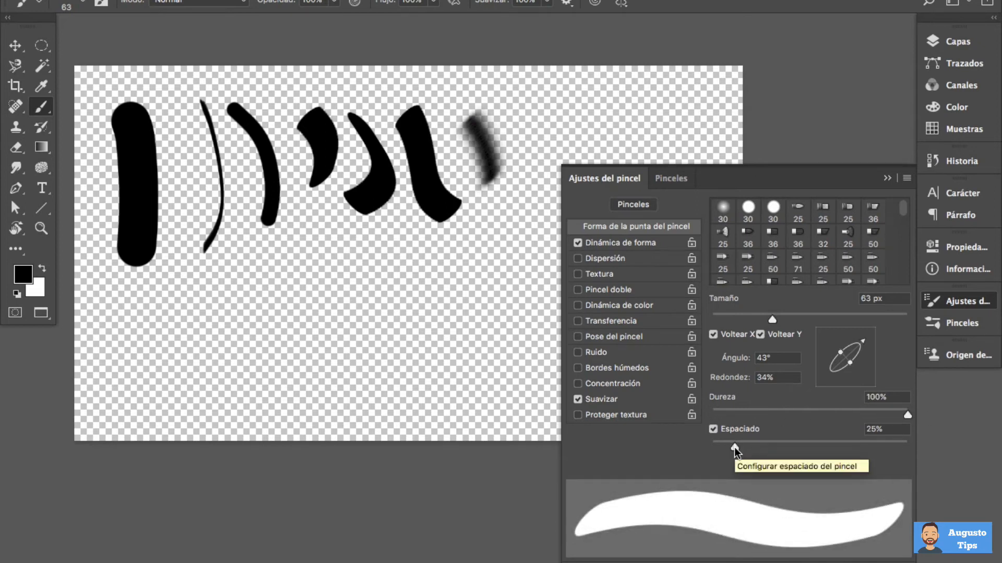
Set the brush spacing to 349% and paint a vertical row of separate ovals below the thick stroke
drag(737, 447, 872, 450)
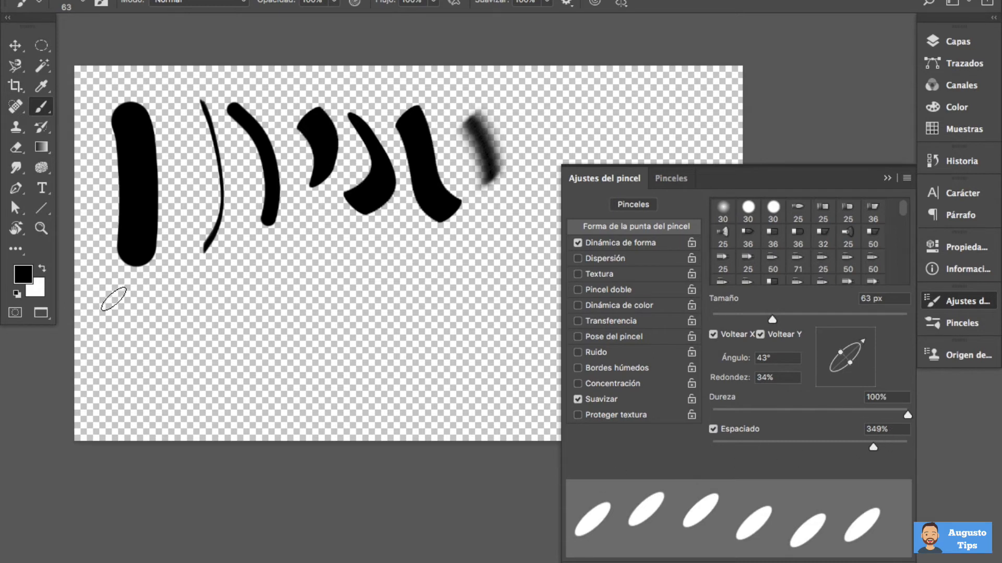
mouse_move(114, 293)
mouse_down()
mouse_move(123, 373)
mouse_move(105, 450)
mouse_up()
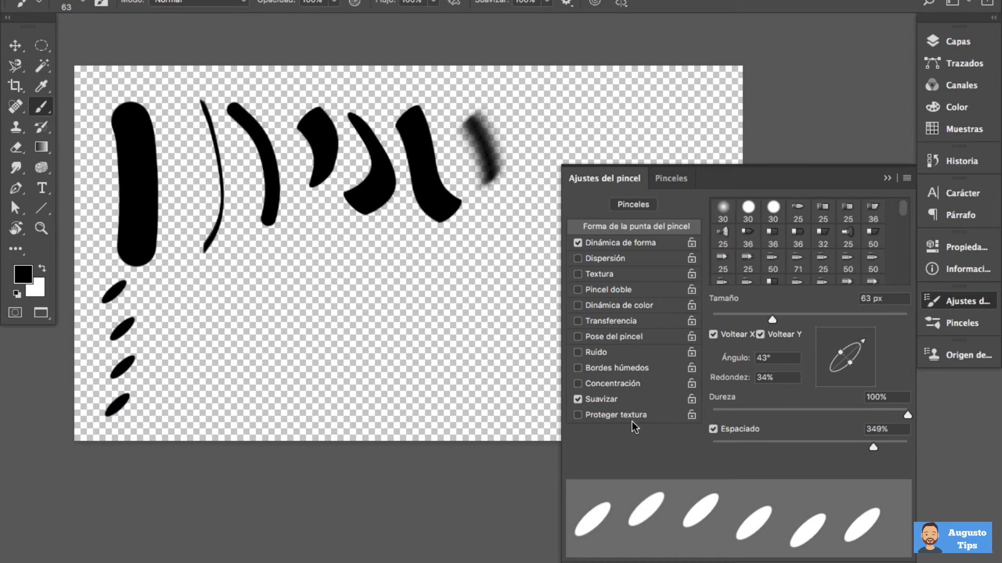
Paint a column of ovals with a lower brush spacing, and a denser column beside it with the spacing at 104%
drag(872, 446, 859, 445)
mouse_move(157, 299)
mouse_down()
mouse_move(157, 401)
mouse_move(134, 450)
mouse_up()
drag(855, 448, 811, 447)
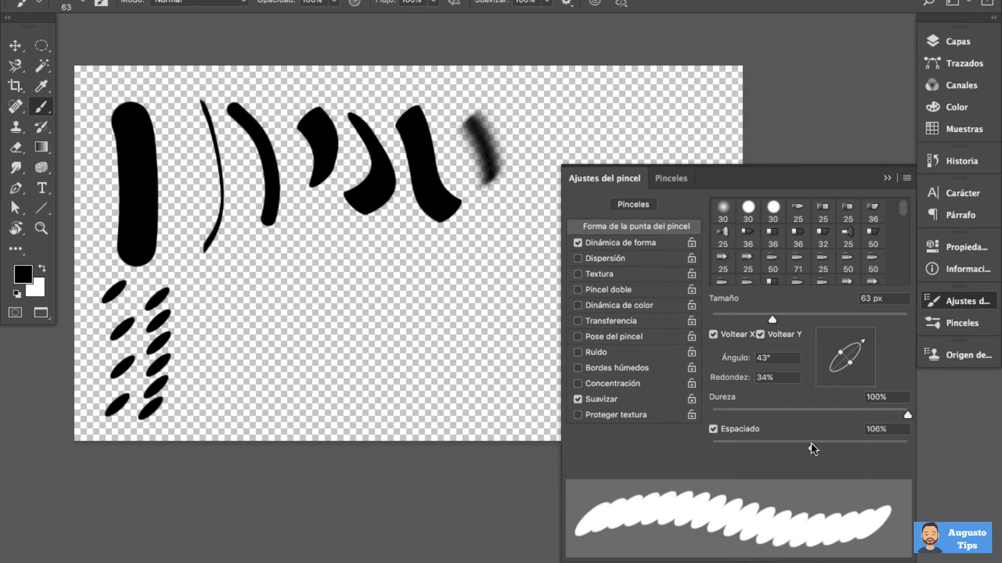
drag(187, 287, 187, 413)
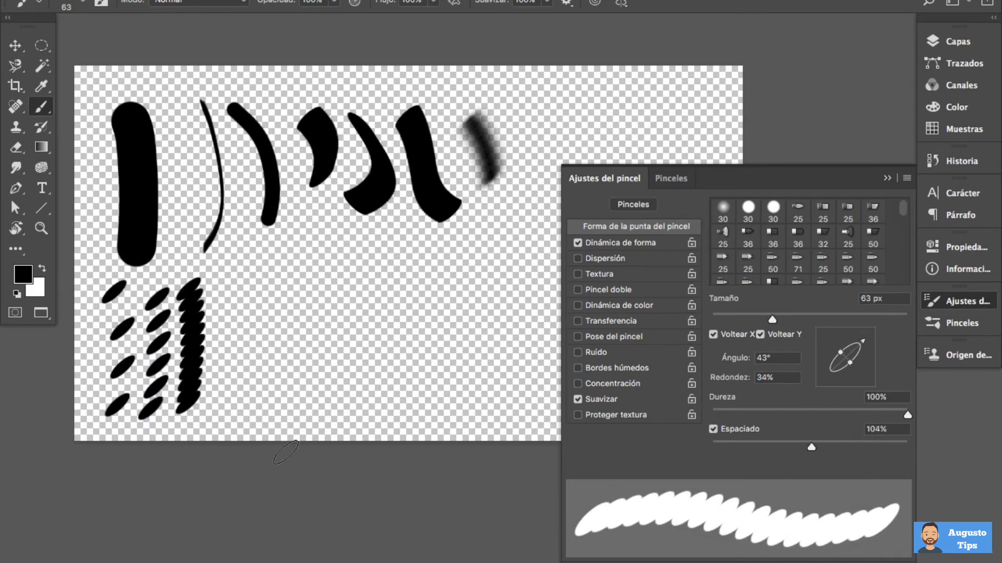
Paint a curved stroke with the brush spacing at 64%, and another beside it with the spacing at 1%
drag(811, 447, 773, 447)
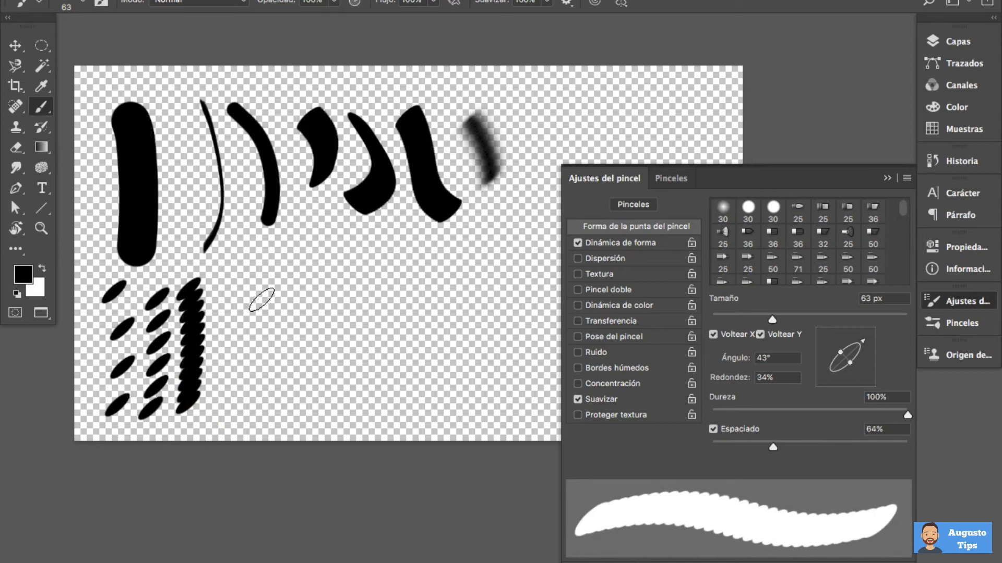
mouse_move(225, 279)
mouse_down()
mouse_move(241, 318)
mouse_move(236, 400)
mouse_move(218, 412)
mouse_up()
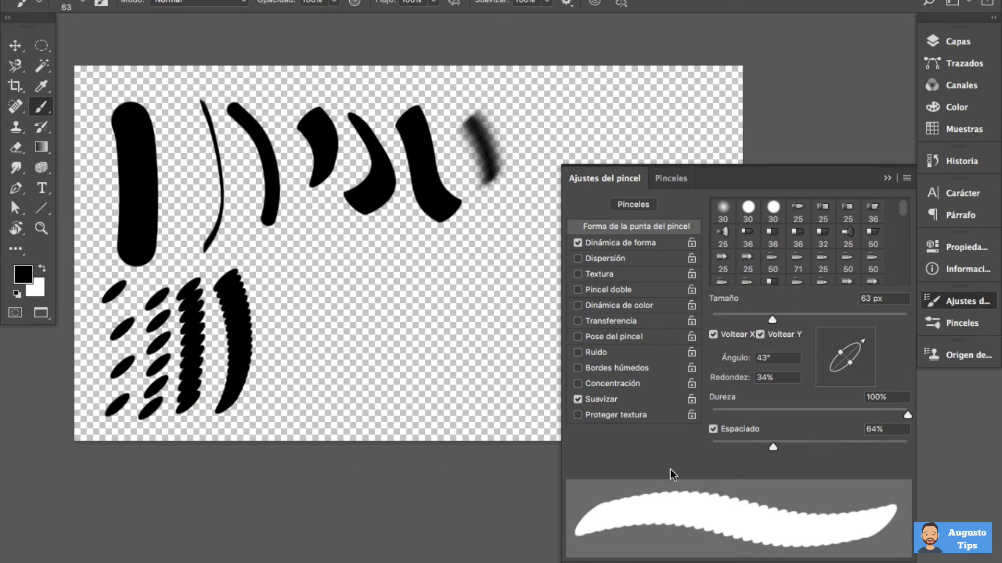
drag(772, 447, 682, 447)
click(271, 274)
mouse_move(274, 280)
mouse_down()
mouse_move(292, 359)
mouse_move(260, 413)
mouse_up()
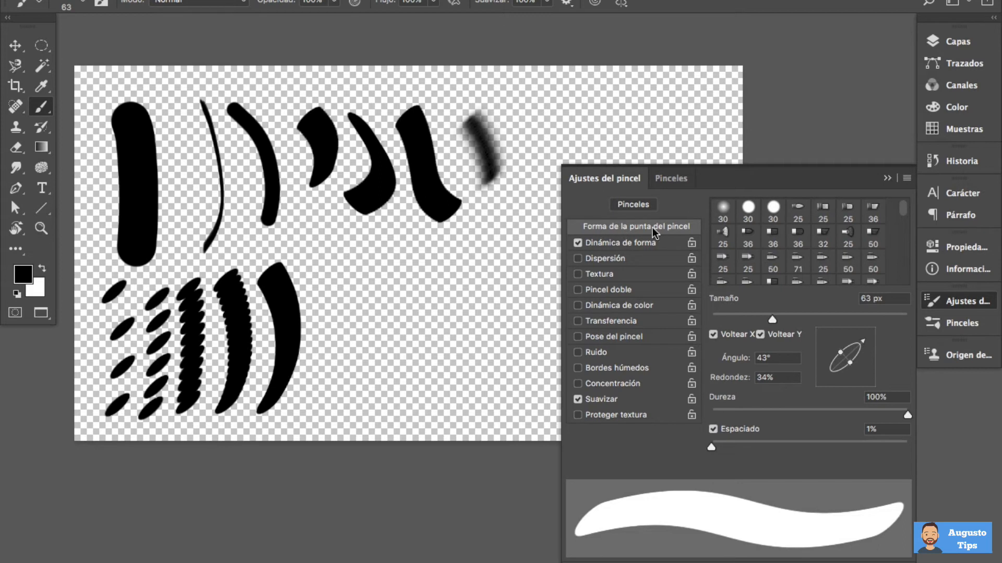
Set the size variation in Dinámica de forma to 84% and the brush tip's spacing to 246%
drag(448, 358, 259, 304)
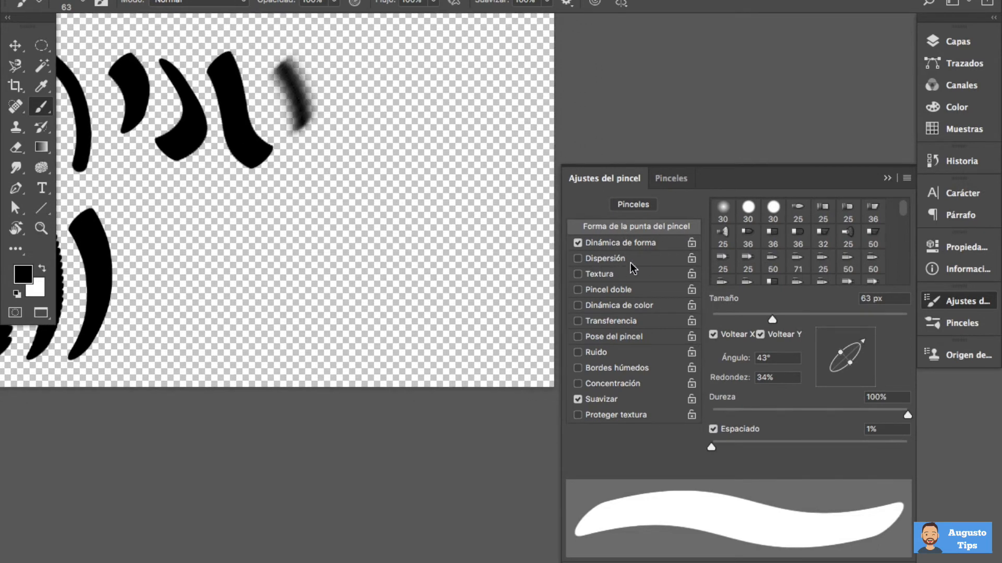
click(647, 258)
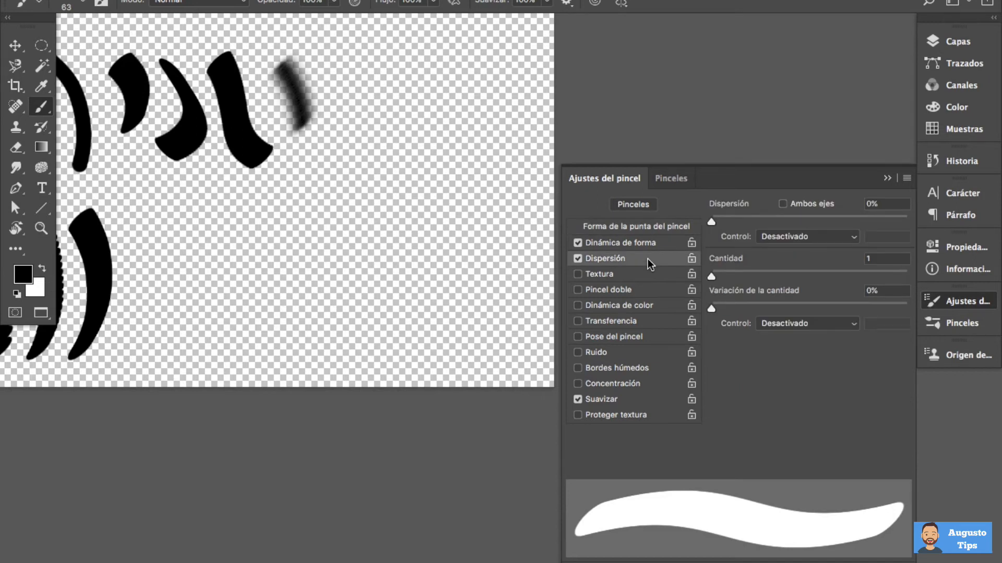
click(622, 243)
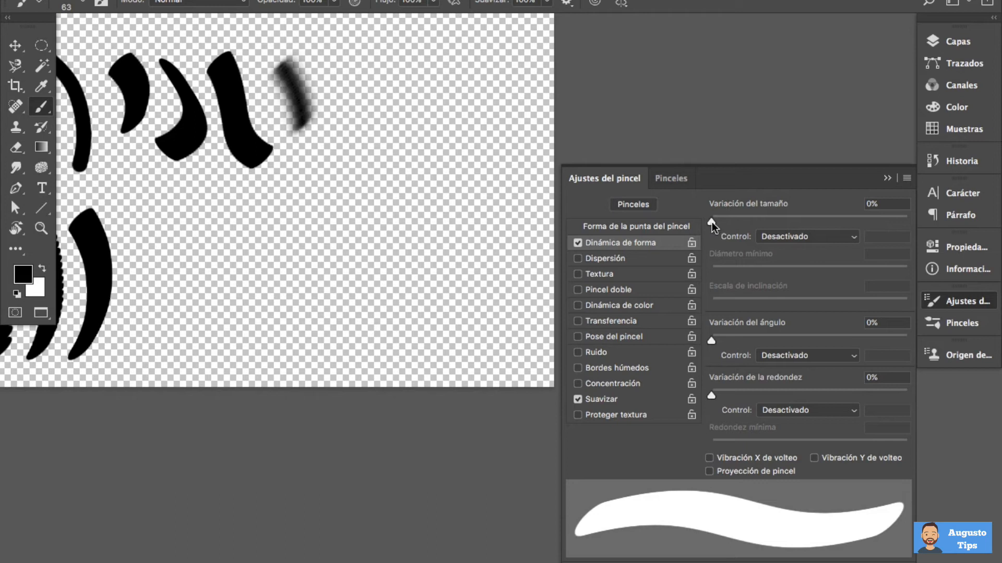
drag(711, 221, 864, 223)
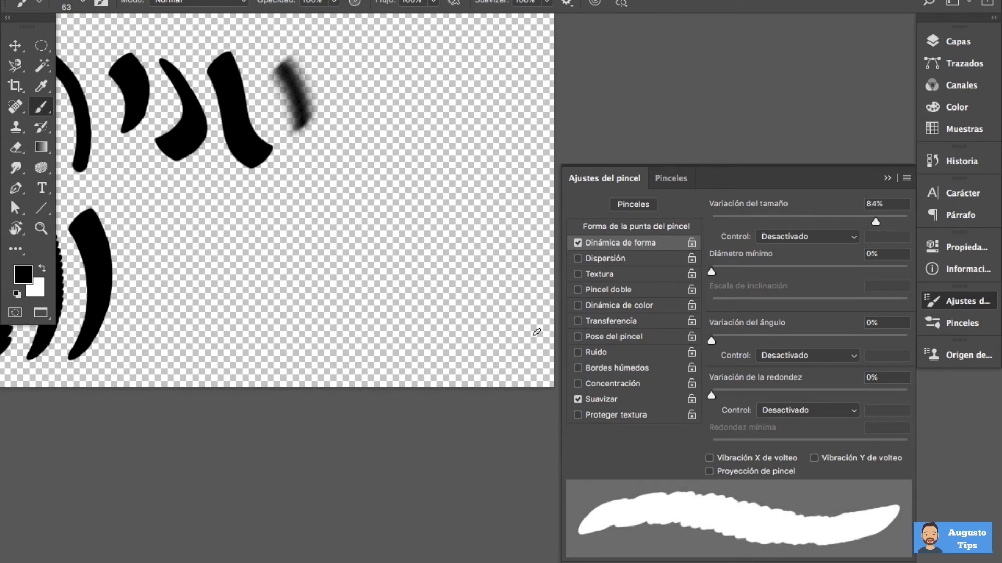
click(627, 227)
drag(731, 447, 862, 448)
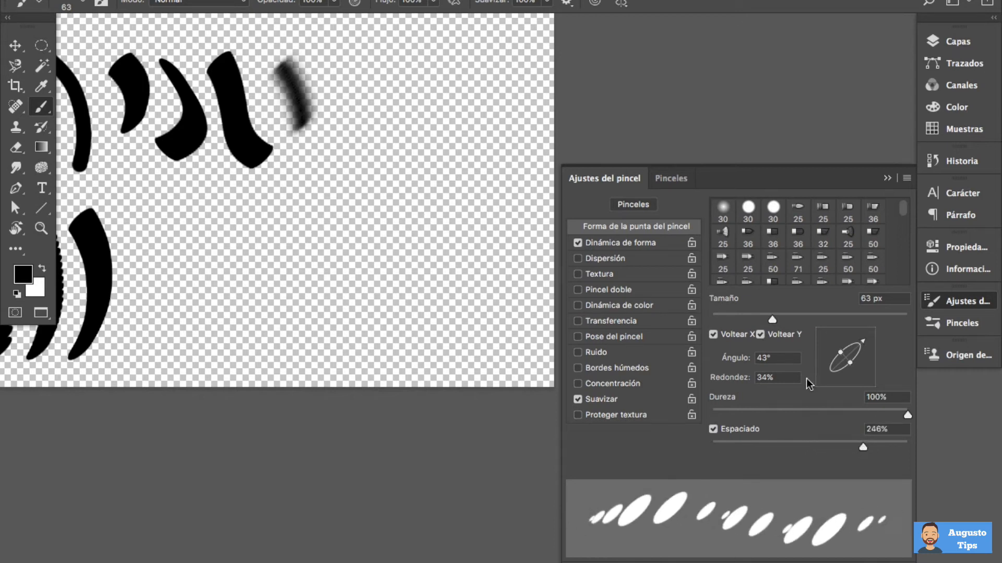
Set the size variation to 75% with a minimum diameter of 0%, and paint a column of ovals beside the smooth curved stroke
click(635, 242)
mouse_move(835, 219)
mouse_down()
mouse_move(690, 220)
mouse_move(858, 218)
mouse_up()
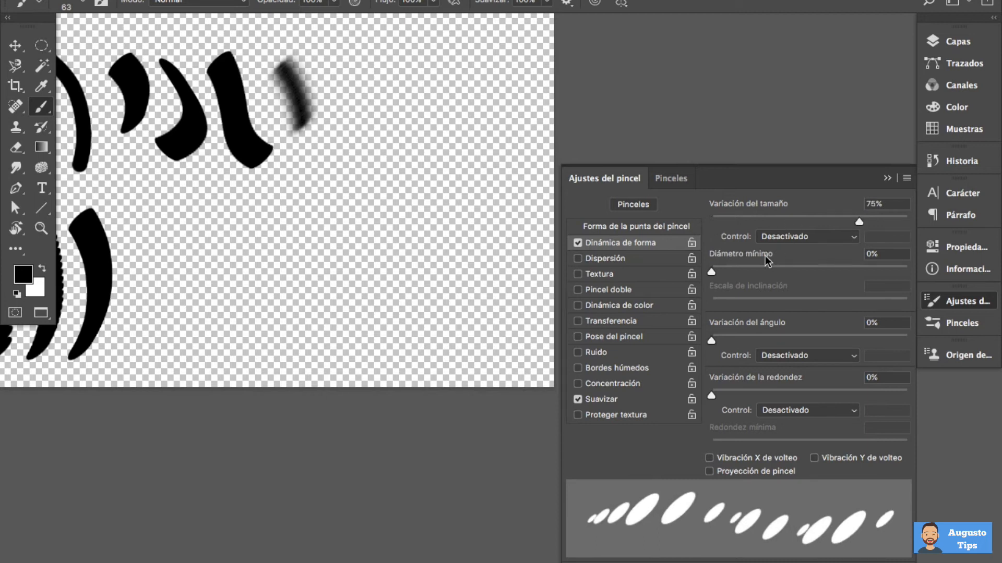
mouse_move(710, 271)
mouse_down()
mouse_move(906, 271)
mouse_move(702, 267)
mouse_up()
mouse_move(133, 218)
mouse_down()
mouse_move(140, 309)
mouse_move(128, 331)
mouse_up()
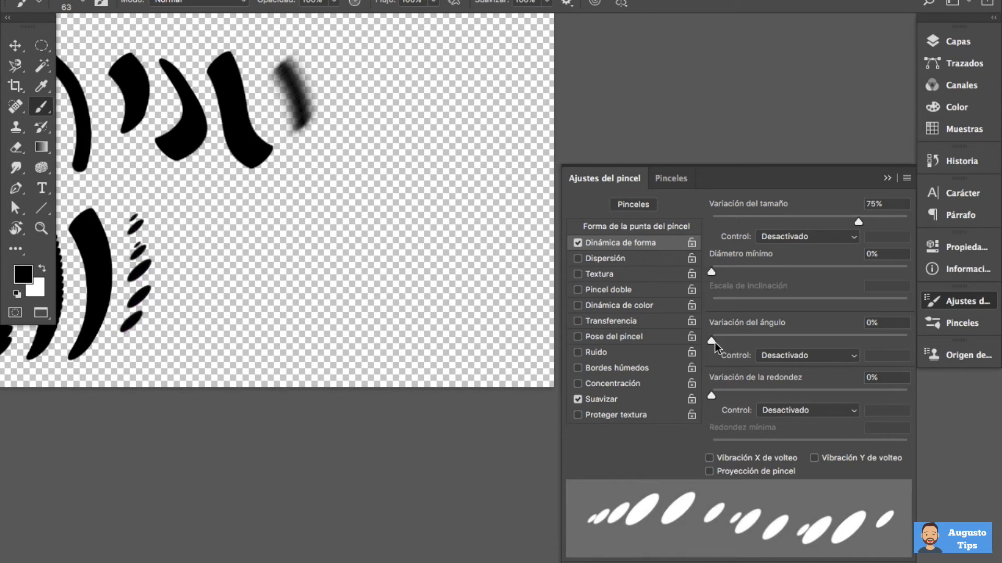
Paint a stroke with the angle variation at 75%, and another beside it with the roundness variation at 53%
drag(710, 340, 858, 333)
mouse_move(167, 211)
mouse_down()
mouse_move(184, 275)
mouse_move(157, 345)
mouse_up()
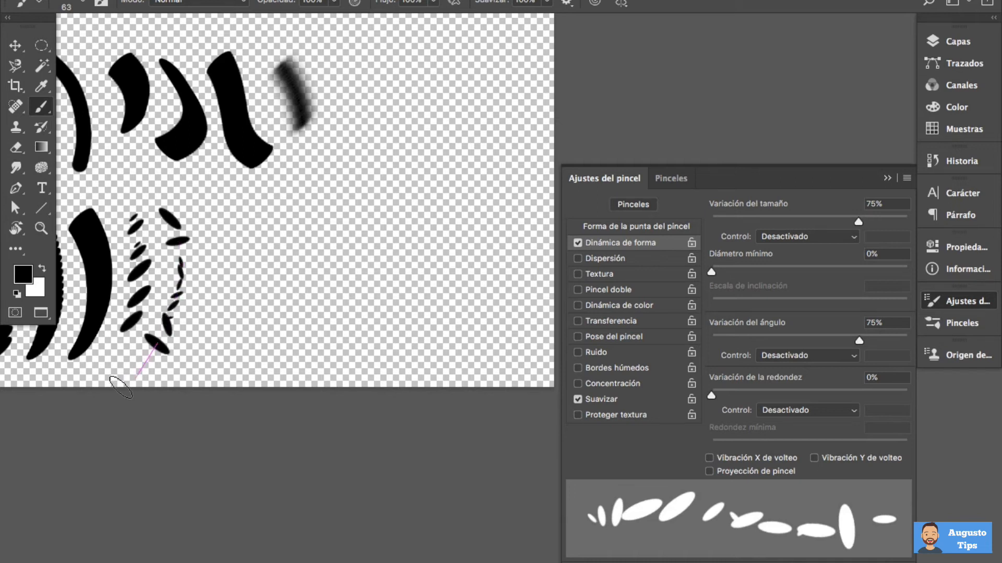
mouse_move(713, 393)
mouse_down()
mouse_move(896, 393)
mouse_move(710, 393)
mouse_move(815, 394)
mouse_up()
mouse_move(200, 209)
mouse_down()
mouse_move(252, 255)
mouse_move(239, 289)
mouse_move(192, 318)
mouse_move(212, 355)
mouse_move(251, 349)
mouse_up()
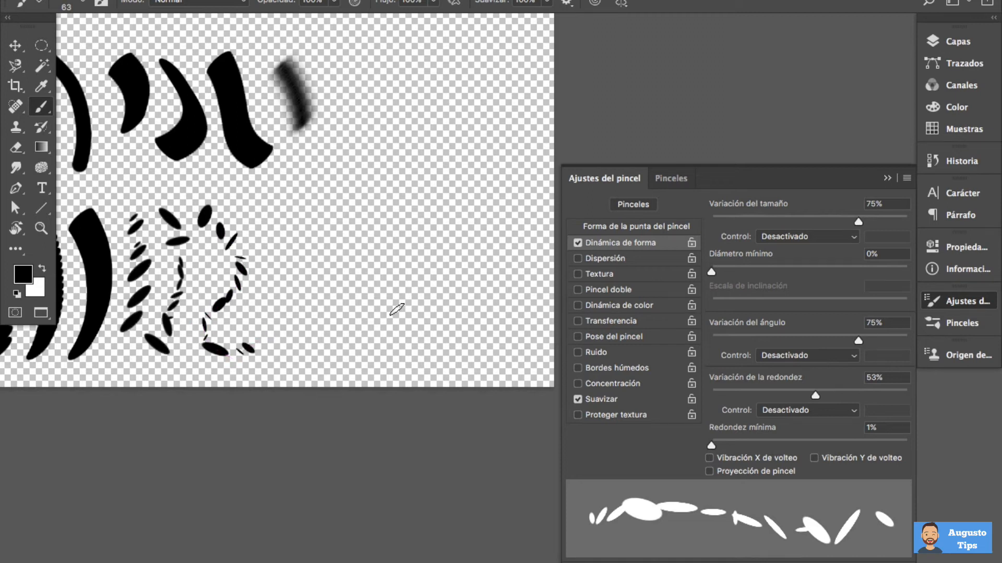
Enable Dispersión at 139% and paint a long vertical stroke of scattered ovals beside the previous ones
click(646, 259)
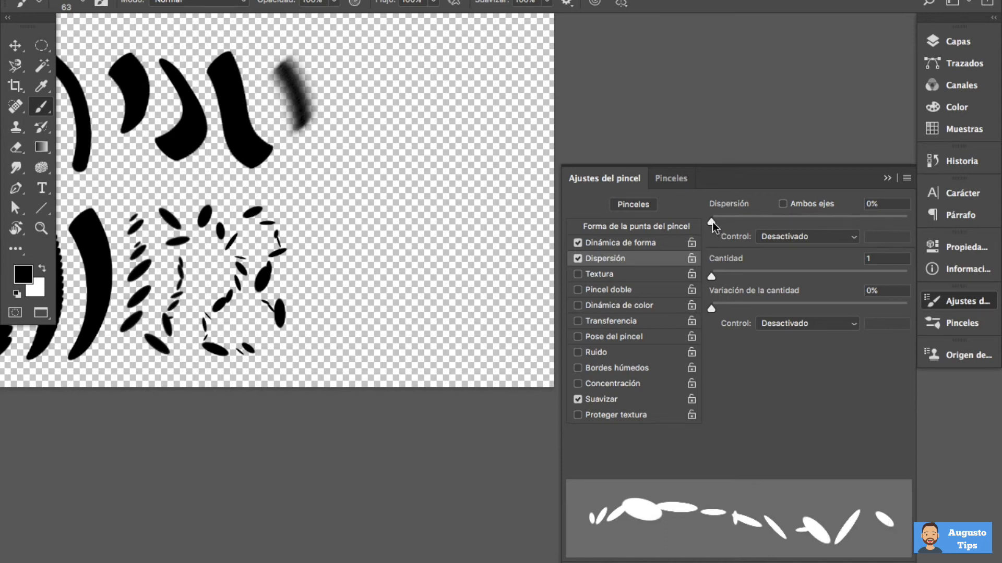
mouse_move(712, 221)
mouse_down()
mouse_move(750, 220)
mouse_move(711, 220)
mouse_move(737, 220)
mouse_up()
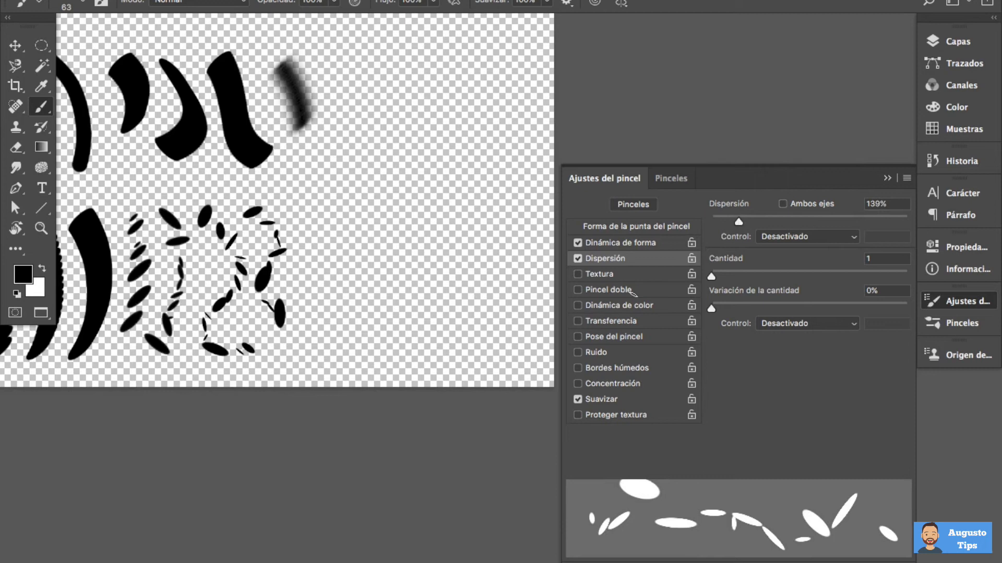
drag(323, 158, 332, 394)
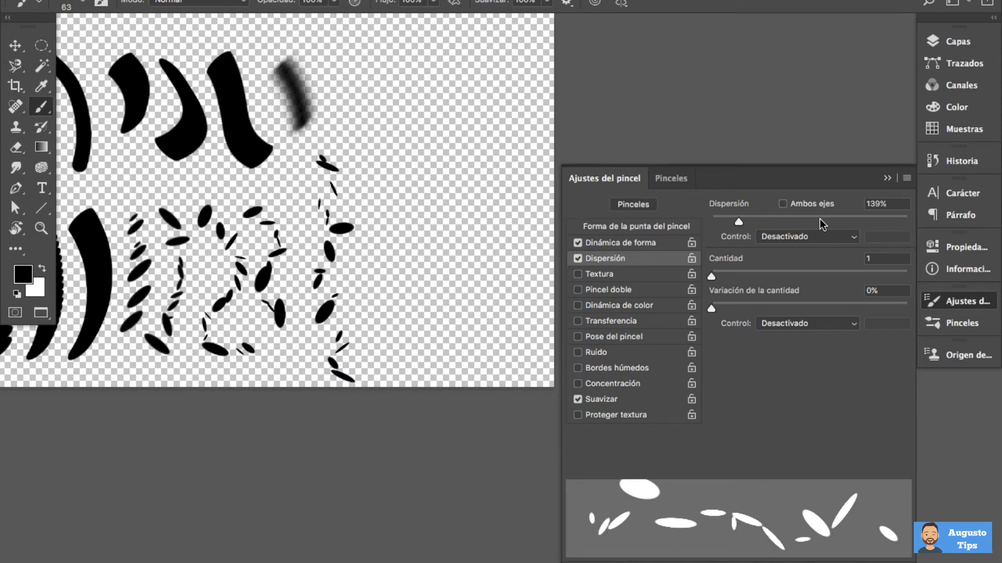
Enable Ambos ejes, raise the Dispersión to 327%, and paint sparse scattered ovals on the empty part of the canvas
click(797, 205)
mouse_move(736, 224)
mouse_down()
mouse_move(781, 226)
mouse_move(695, 233)
mouse_move(775, 224)
mouse_up()
mouse_move(425, 123)
mouse_down()
mouse_move(448, 274)
mouse_move(465, 319)
mouse_move(489, 334)
mouse_move(513, 308)
mouse_move(522, 182)
mouse_move(487, 82)
mouse_move(495, 36)
mouse_up()
mouse_move(390, 264)
mouse_down()
mouse_move(485, 333)
mouse_move(494, 357)
mouse_move(552, 309)
mouse_up()
Select the whole canvas, delete all the test strokes, and deselect
click(398, 9)
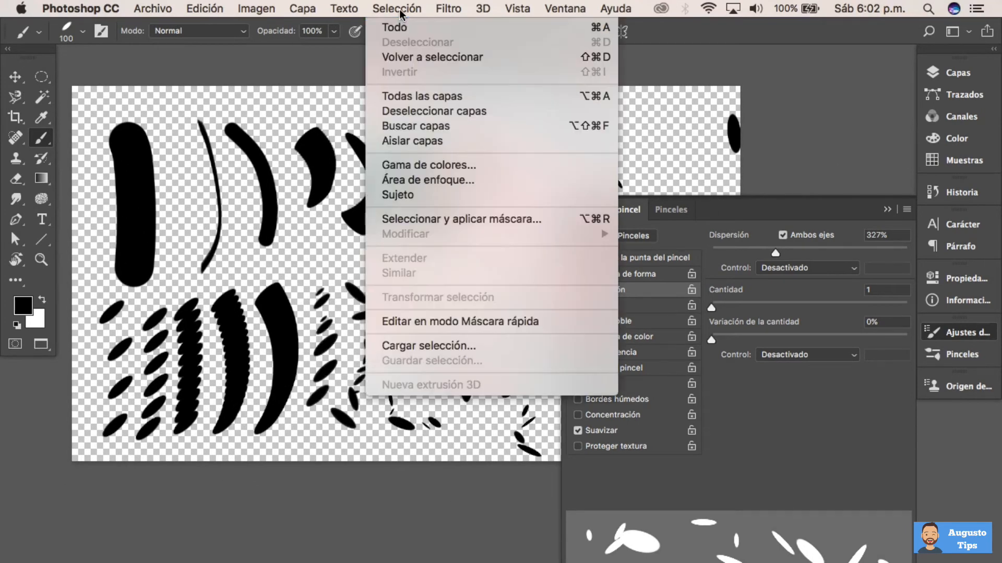
click(400, 29)
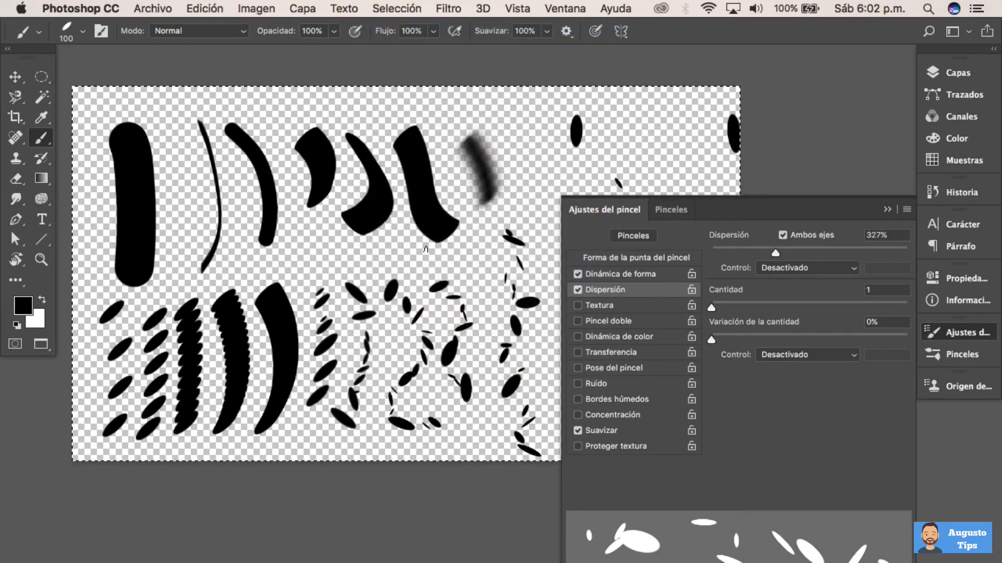
key(Delete)
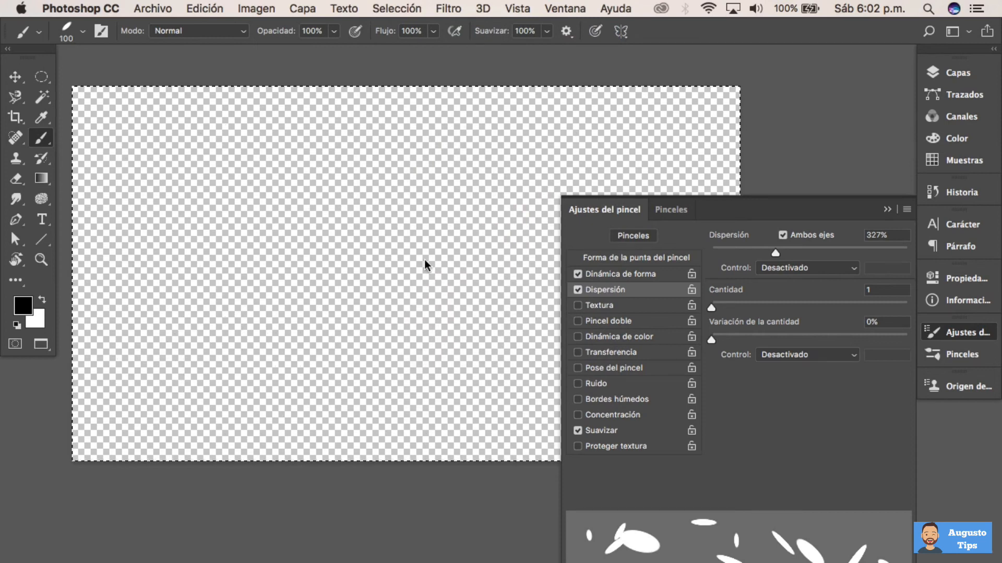
click(392, 9)
click(399, 43)
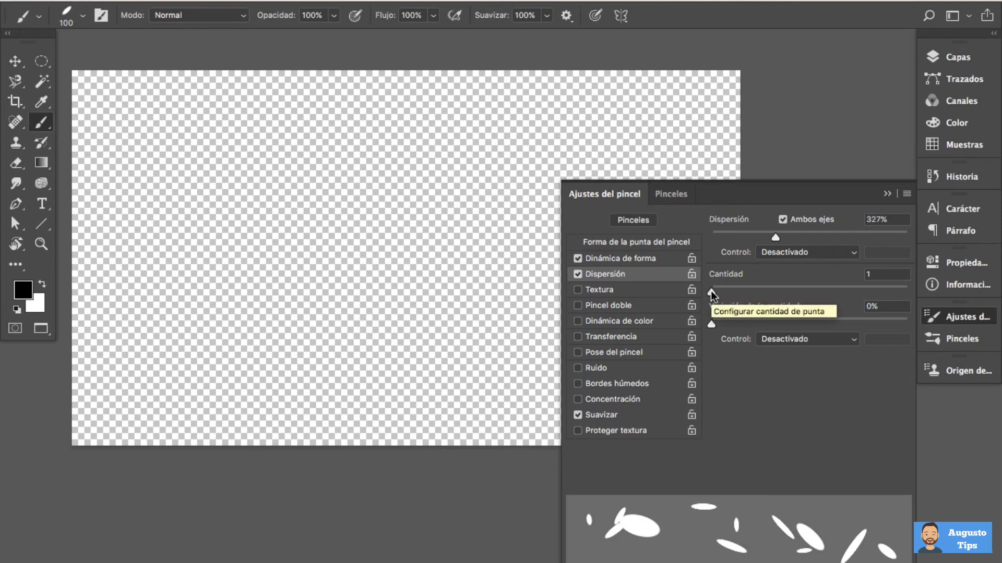
Paint a vertical scattered stroke with Cantidad at 4, and another one with Cantidad at 1
drag(712, 295, 751, 296)
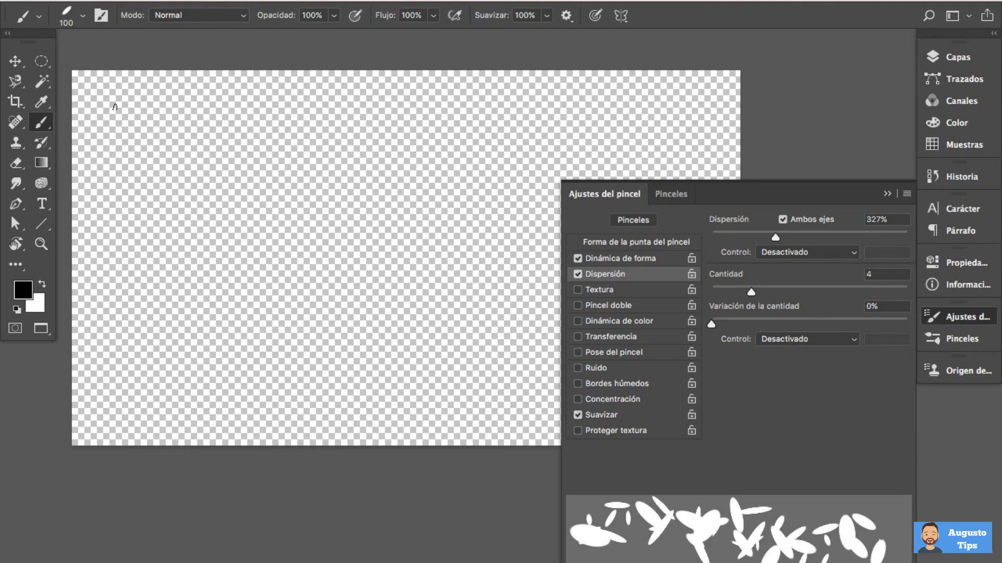
mouse_move(112, 103)
mouse_down()
mouse_move(129, 258)
mouse_move(132, 452)
mouse_up()
drag(723, 292, 713, 291)
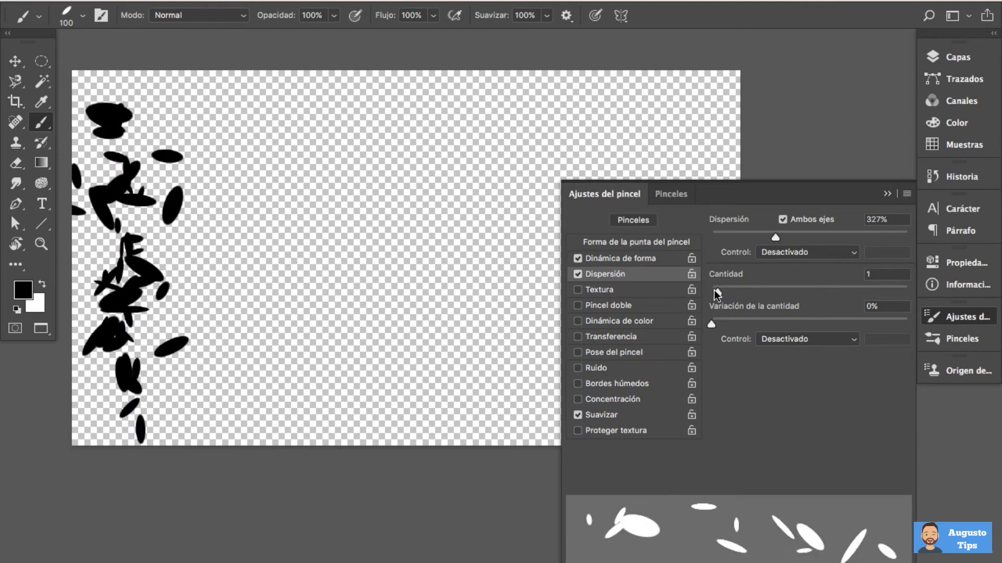
mouse_move(301, 99)
mouse_down()
mouse_move(292, 137)
mouse_move(296, 479)
mouse_up()
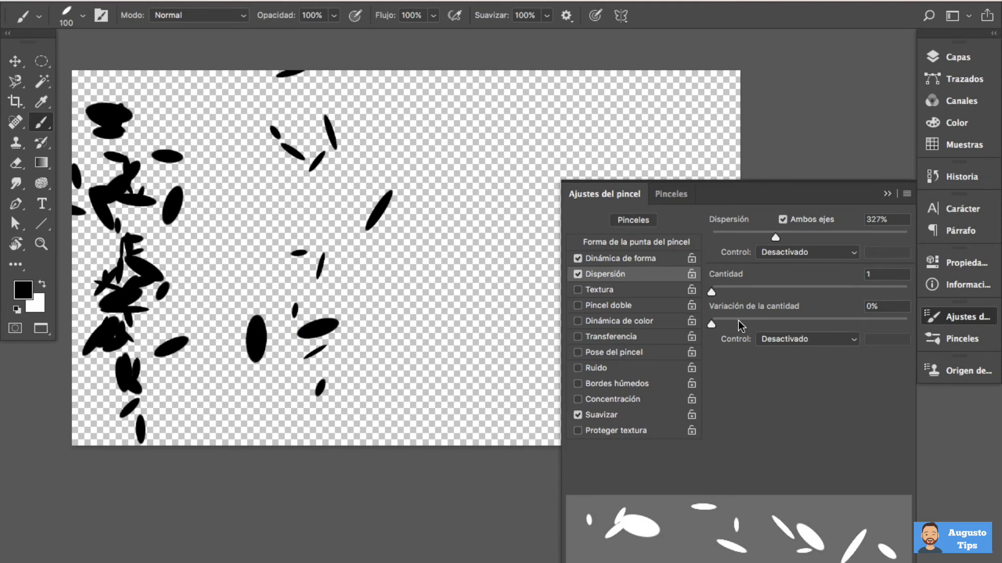
Set Variación de la cantidad to 46% and Cantidad to 3, and paint scattered ovals across the empty part of the canvas
drag(711, 324, 802, 326)
drag(711, 291, 735, 292)
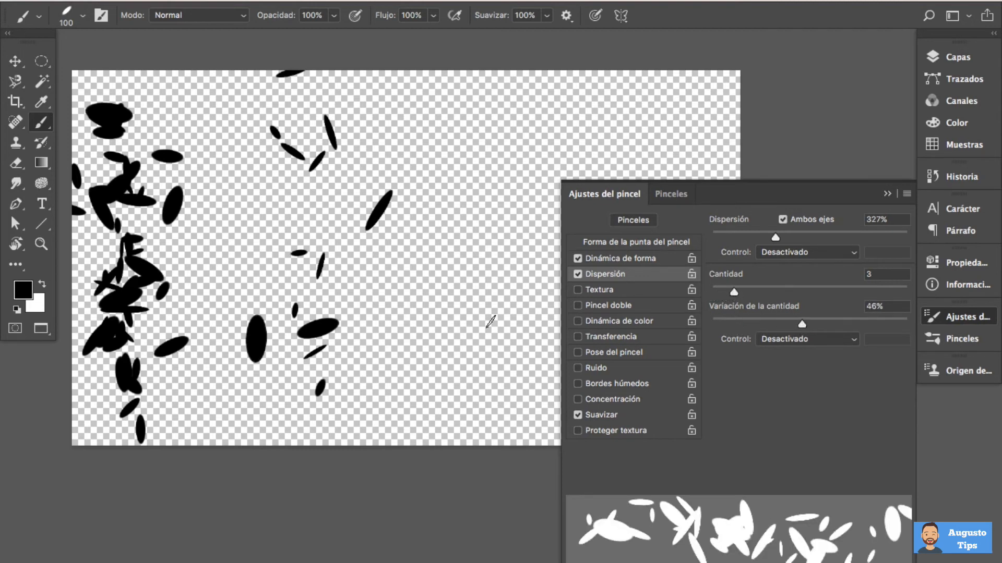
scroll(396, 275, right, 6)
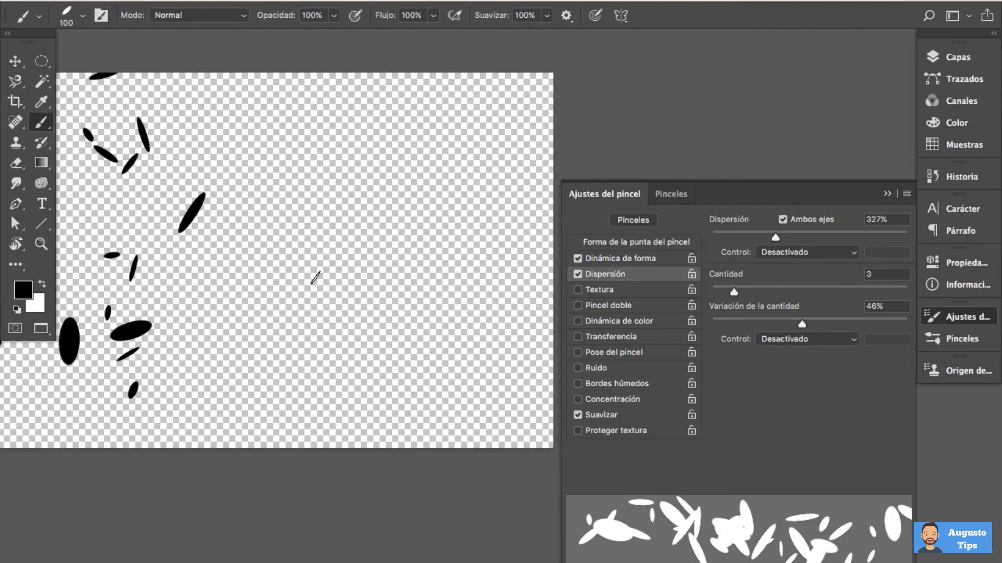
mouse_move(287, 121)
mouse_down()
mouse_move(297, 286)
mouse_move(321, 225)
mouse_move(319, 310)
mouse_up()
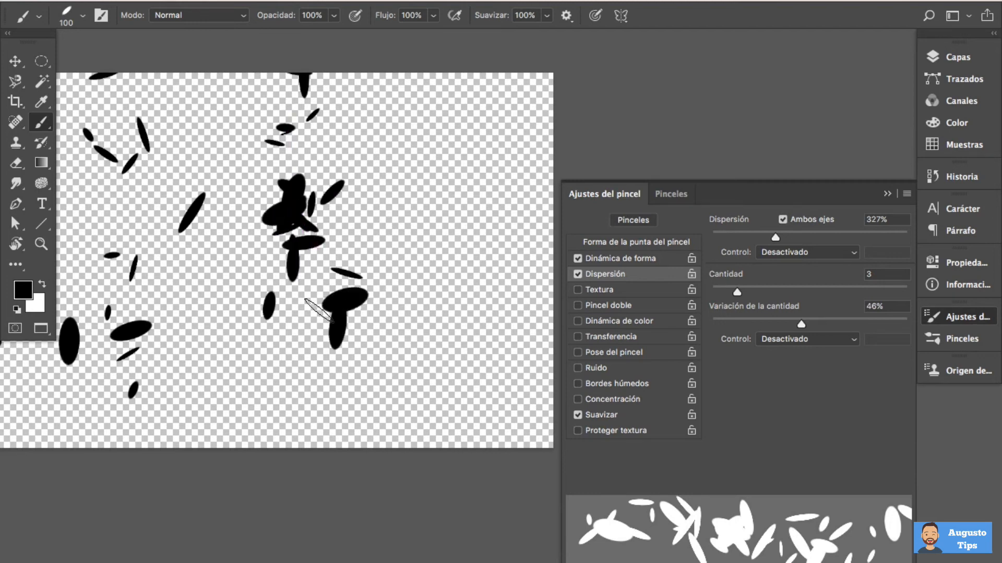
mouse_move(474, 113)
mouse_down()
mouse_move(466, 246)
mouse_move(496, 273)
mouse_move(458, 351)
mouse_move(331, 398)
mouse_move(241, 384)
mouse_move(235, 279)
mouse_move(287, 194)
mouse_move(365, 161)
mouse_up()
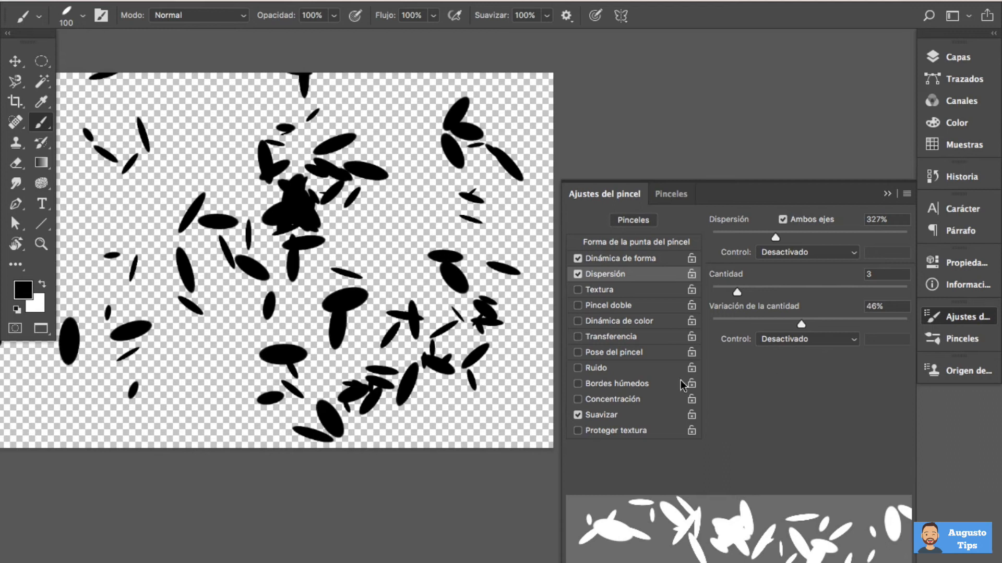
Hide the brush settings and show the whole painted canvas in the workspace
key(F5)
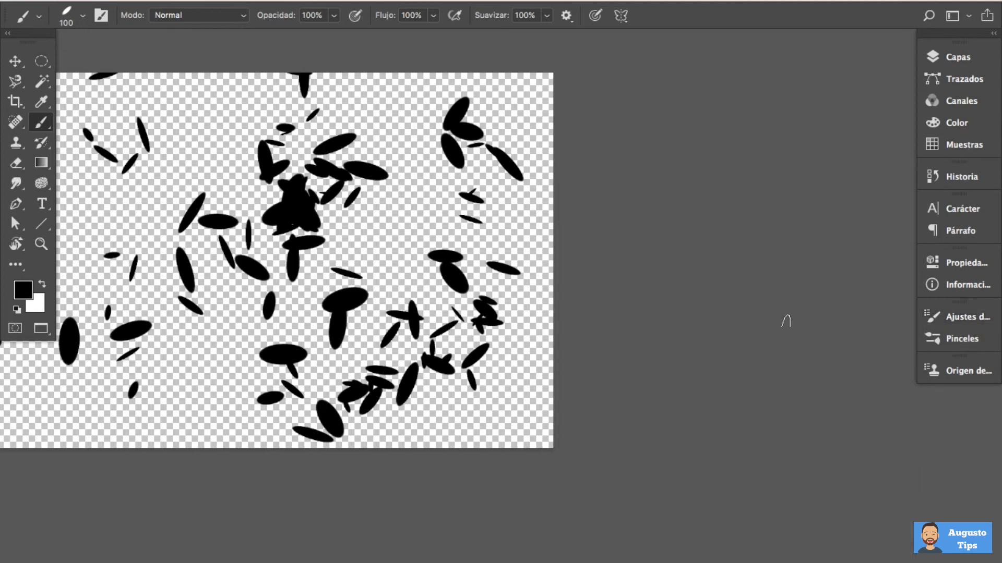
key(super+0)
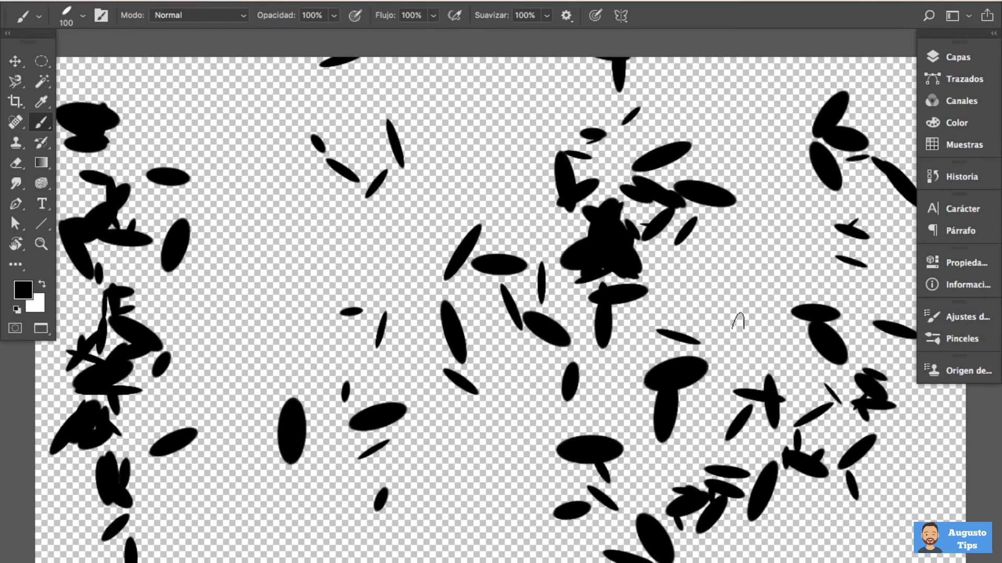
key(super+minus)
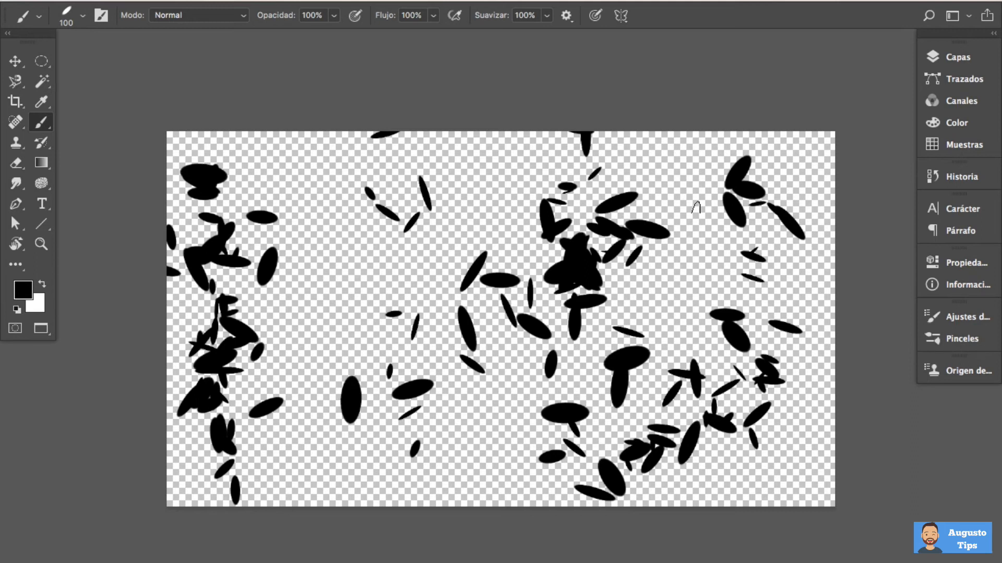
drag(700, 252, 675, 224)
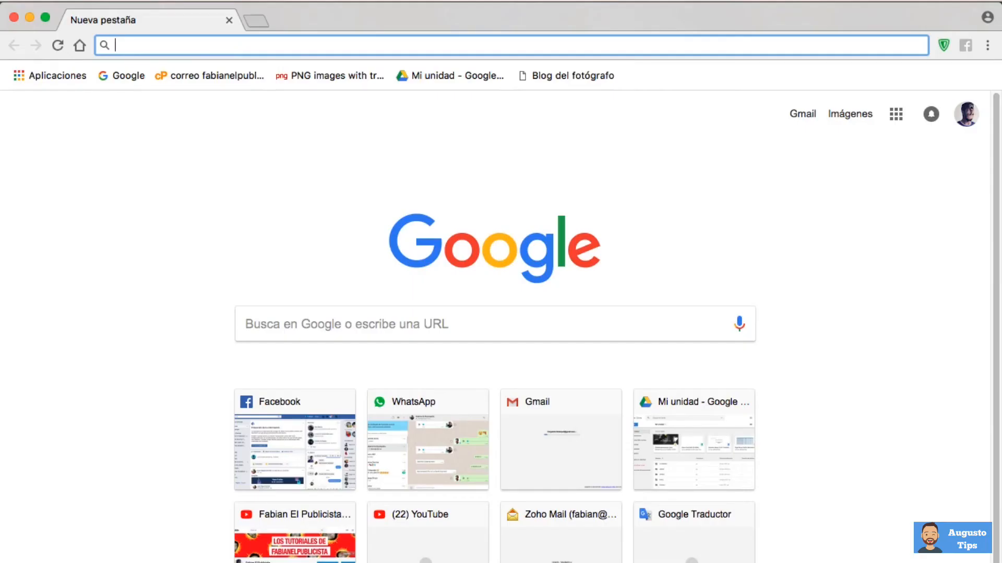
Switch to the Chrome browser and search Google for "pinceles para photoshop"
text(pinceles)
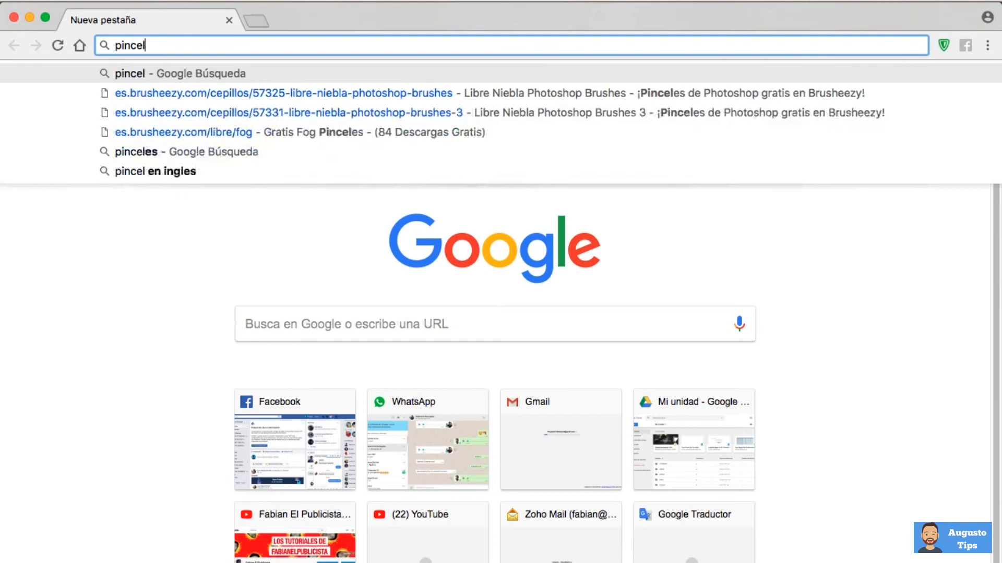
key(Down)
key(Down)
key(Return)
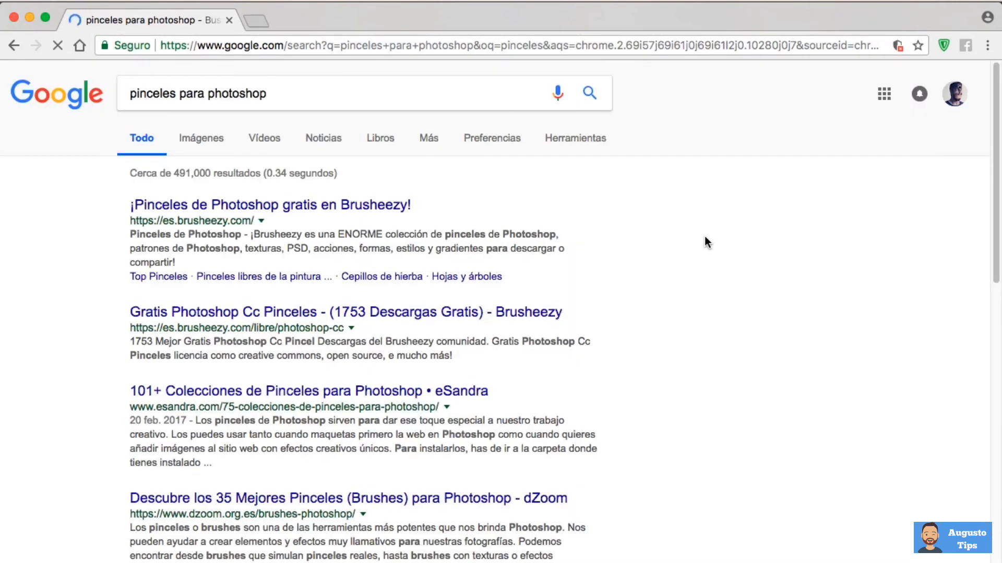
scroll(105, 316, down, 5)
scroll(105, 317, up, 5)
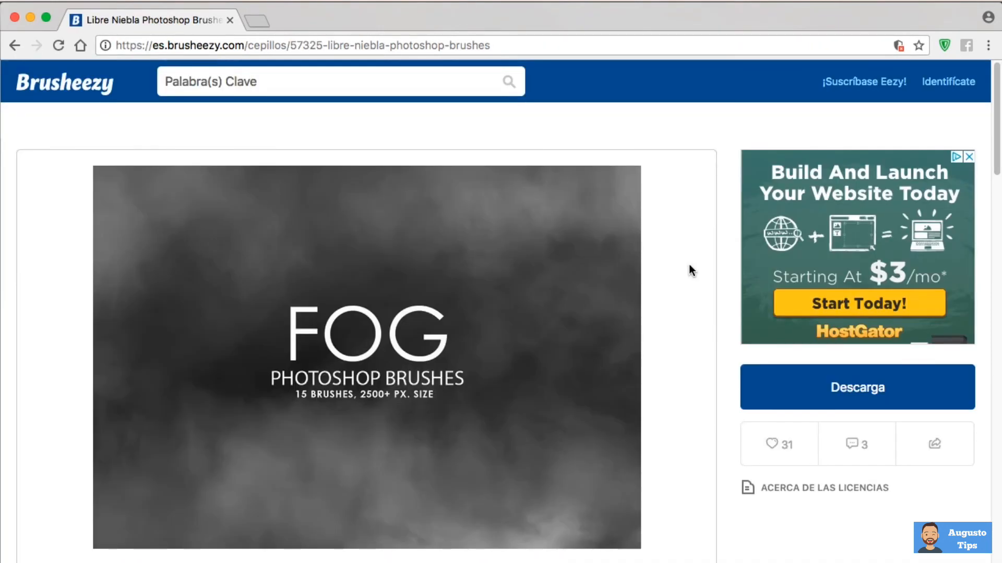
Look over the Brusheezy fog brushes page and the downloaded Clouds-by-Mila.abr file in Finder's pinceles folder
scroll(689, 265, down, 15)
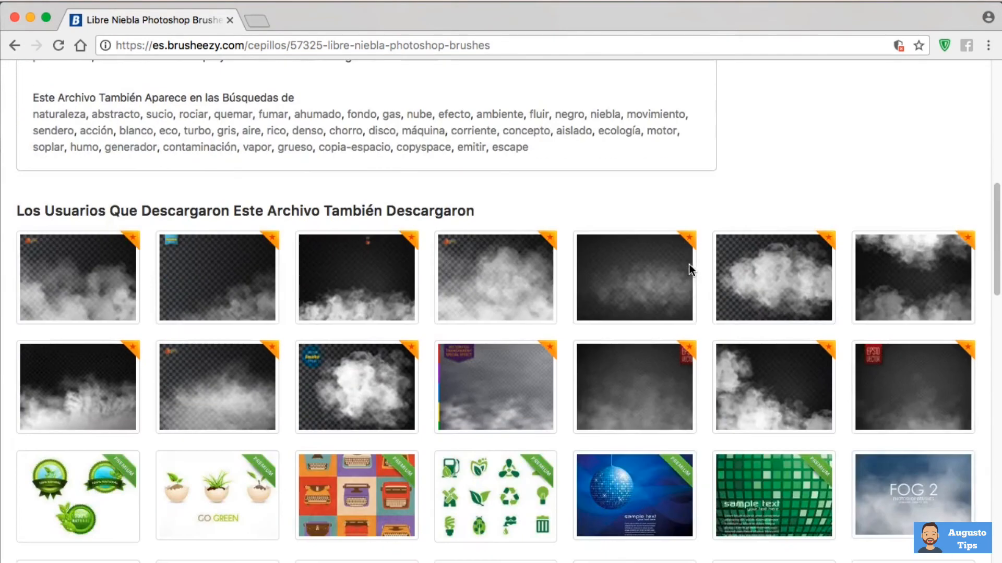
scroll(706, 251, down, 15)
scroll(706, 251, up, 20)
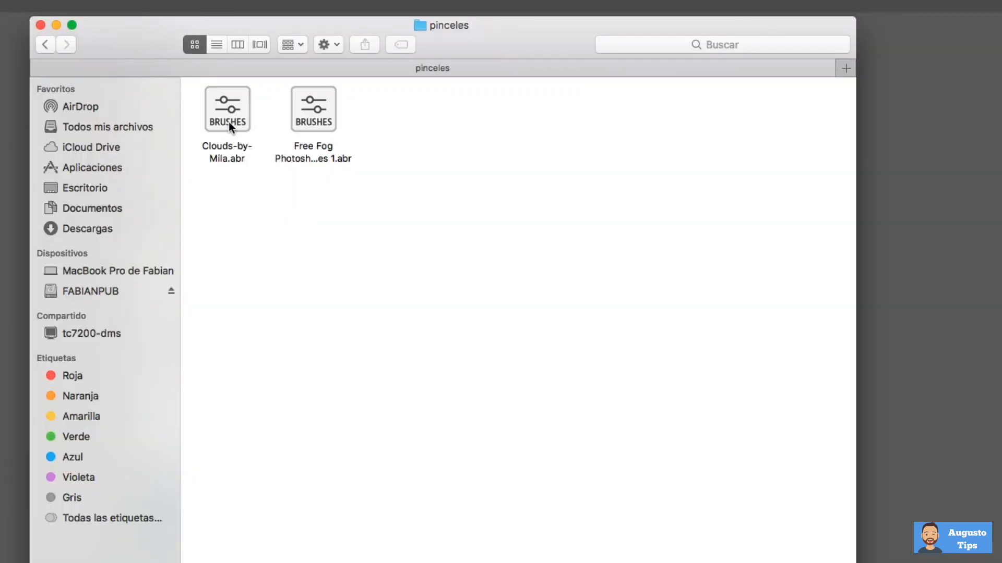
click(228, 121)
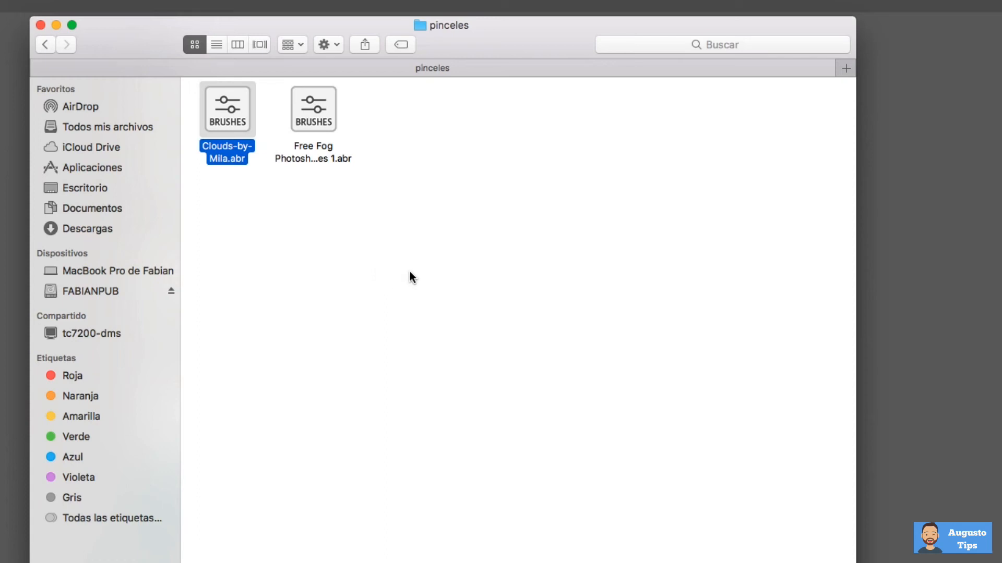
key(space)
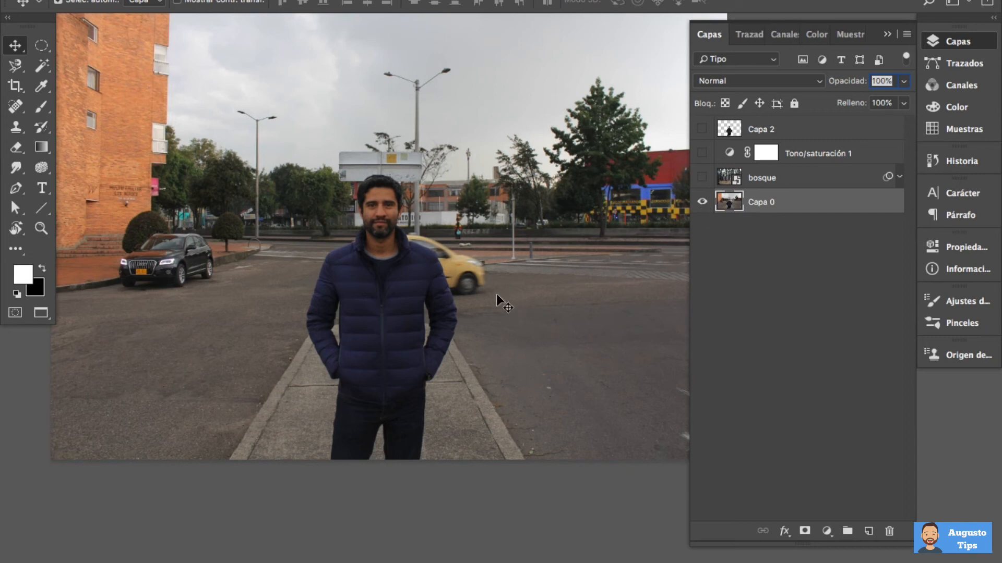
In the Photoshop portrait document, hide Capa 0 and show Capa 2, bosque and the Tono/saturación 1 adjustment layer
alt+click(702, 204)
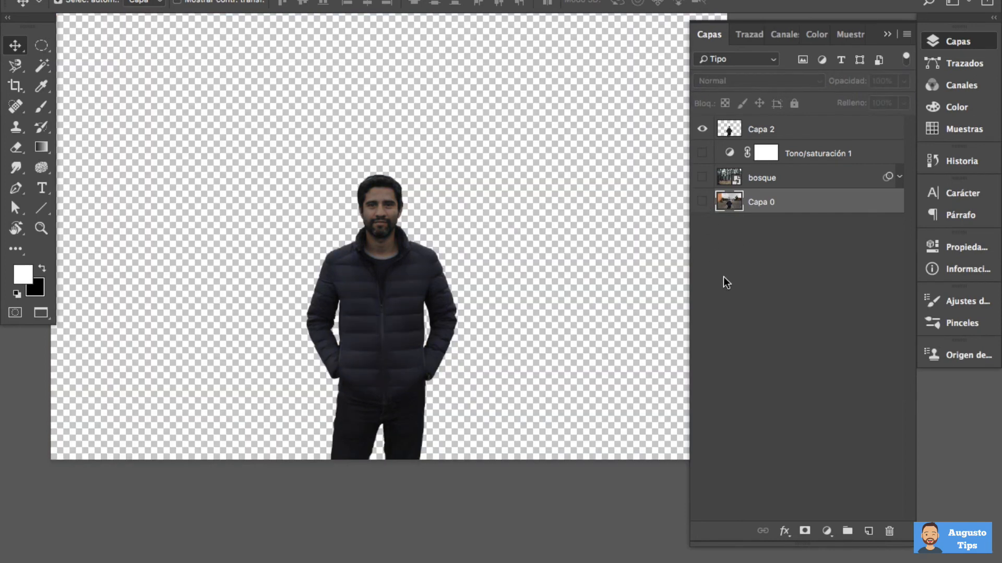
drag(702, 177, 703, 154)
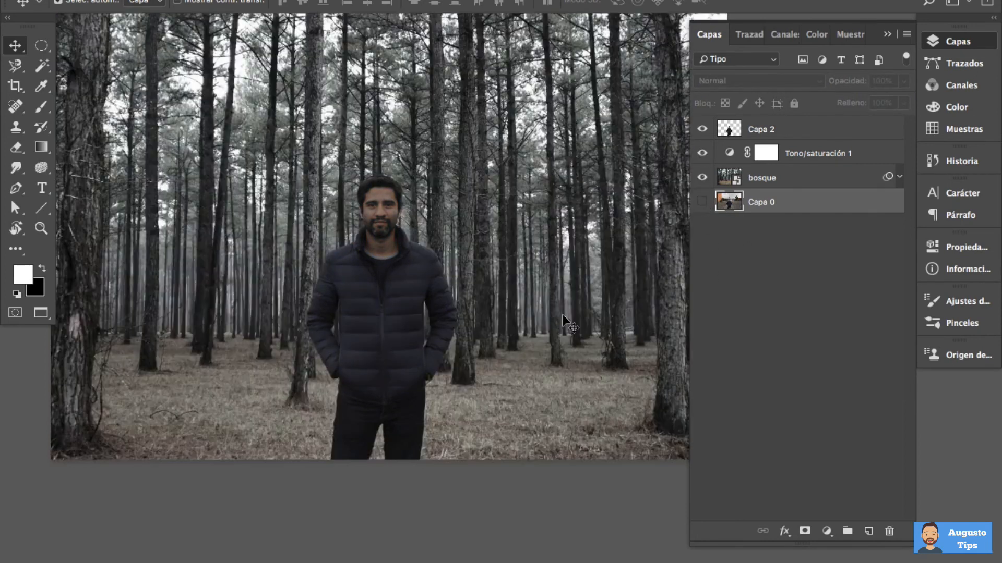
drag(575, 250, 539, 270)
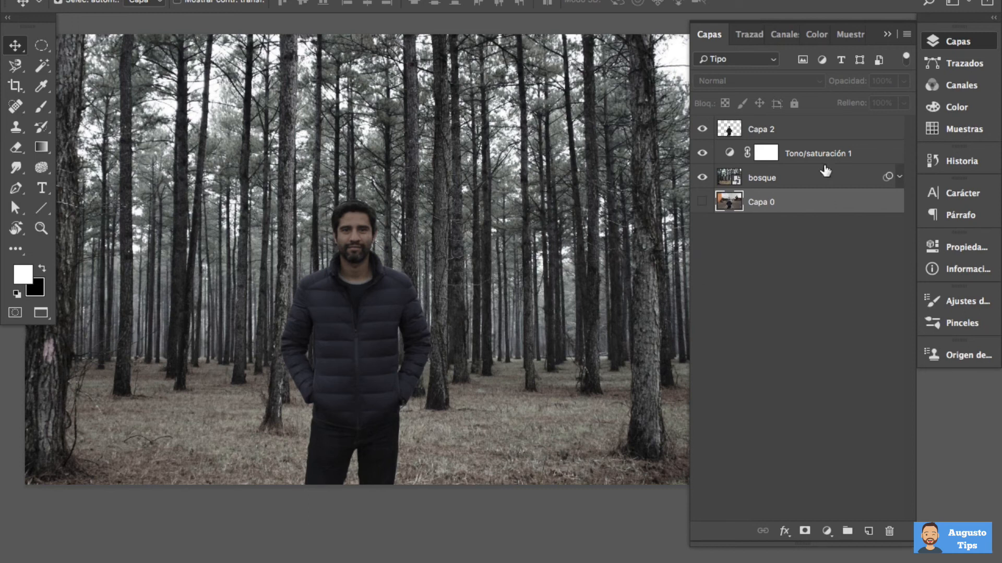
Create a new layer above Capa 2 and name it "niebla delante"
click(812, 128)
click(868, 531)
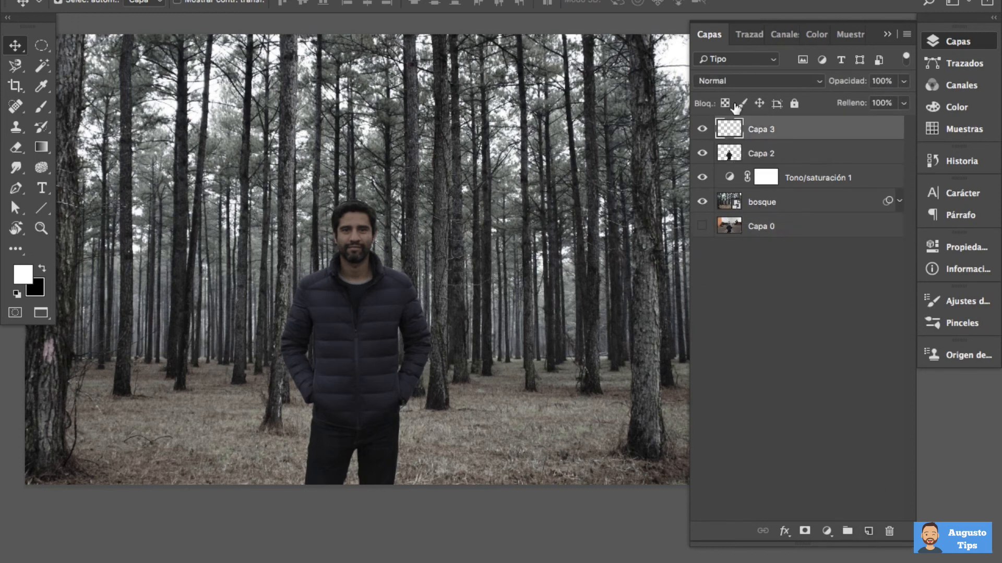
double_click(761, 129)
text(niebla delante)
key(Return)
Add a new layer directly above Tono/saturación 1 and name it "niebla detras"
click(812, 177)
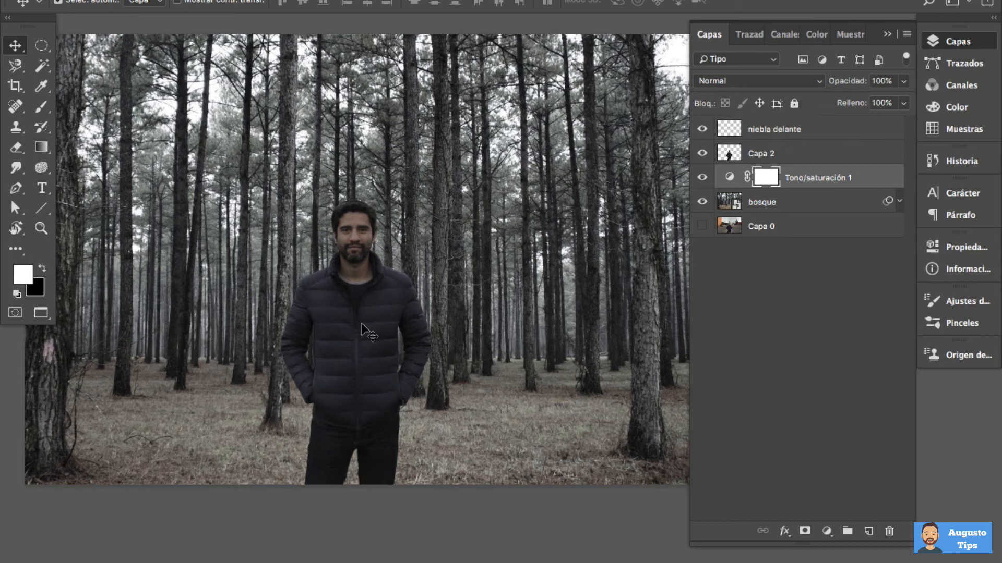
click(866, 532)
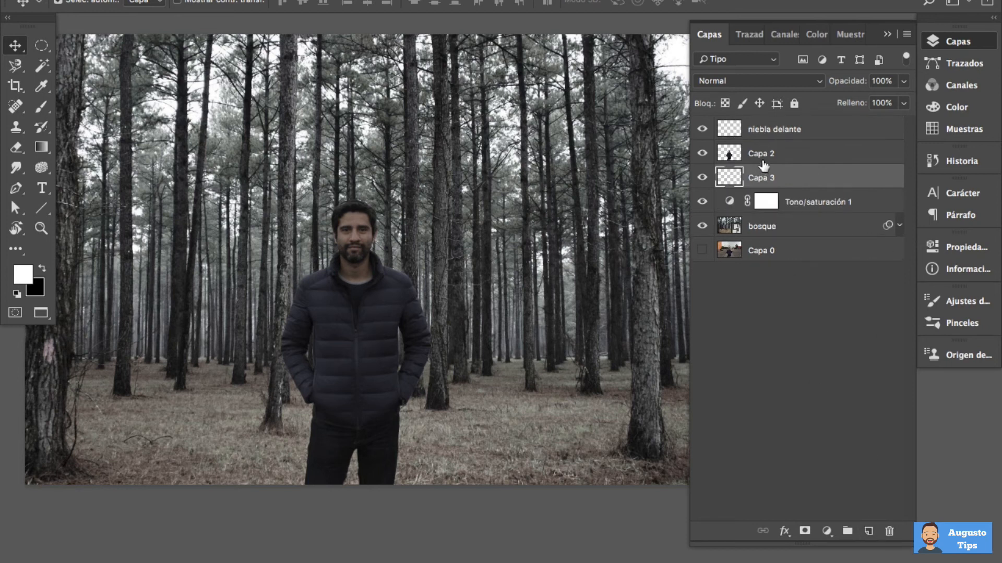
double_click(764, 177)
text(niebla detras)
key(Return)
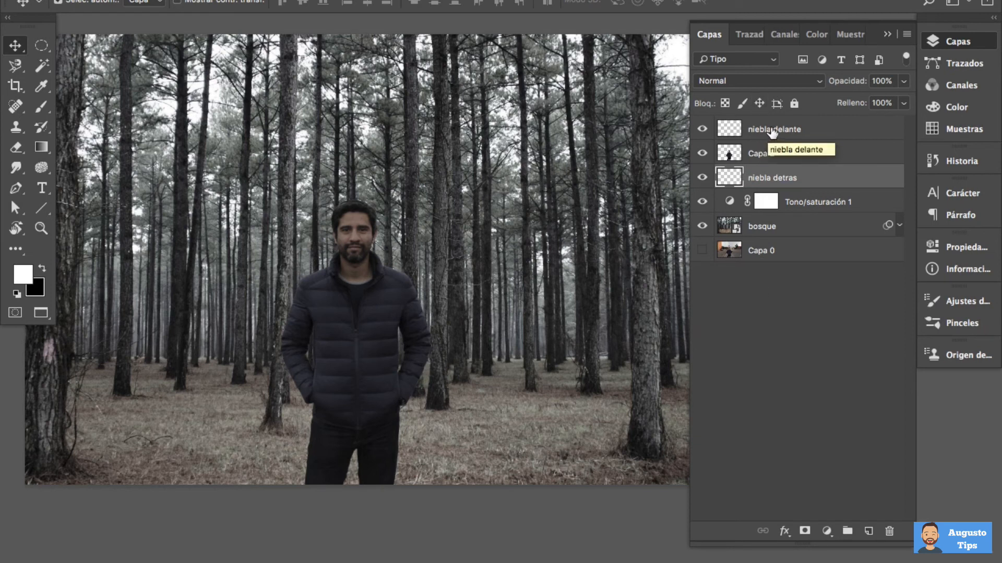
Import the brush file Free Fog Photoshop Brushes 1.abr from the pinceles folder
click(963, 324)
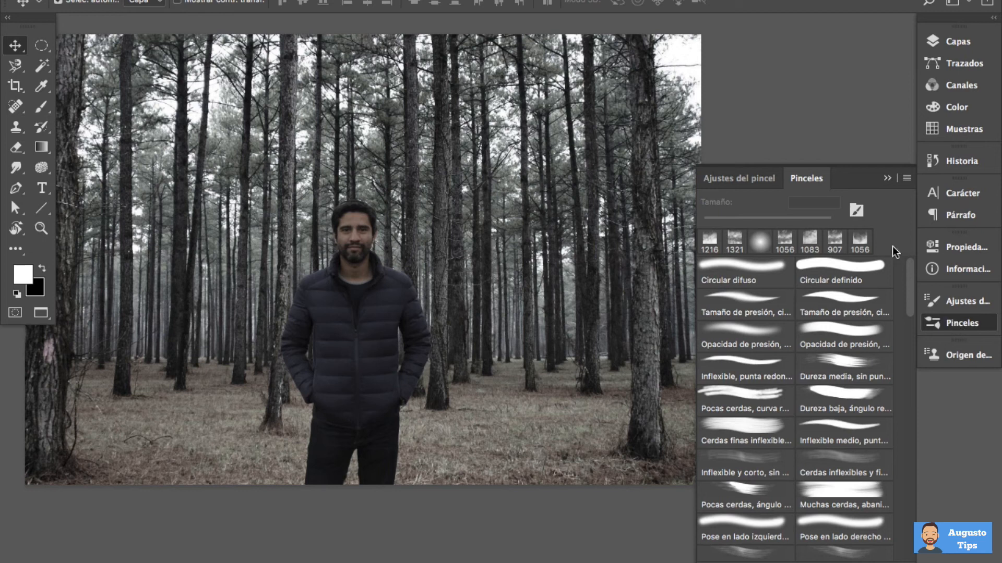
click(906, 180)
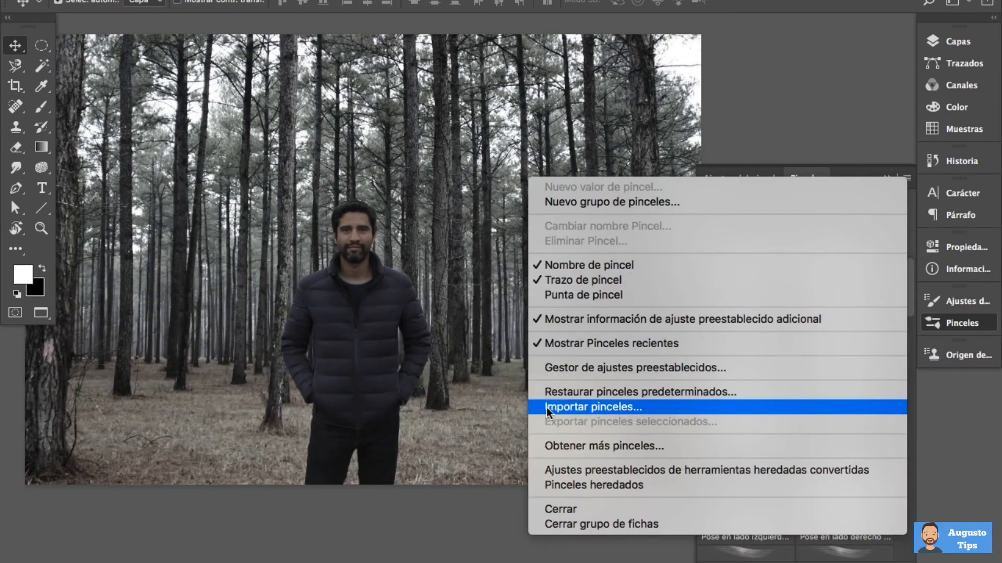
click(656, 411)
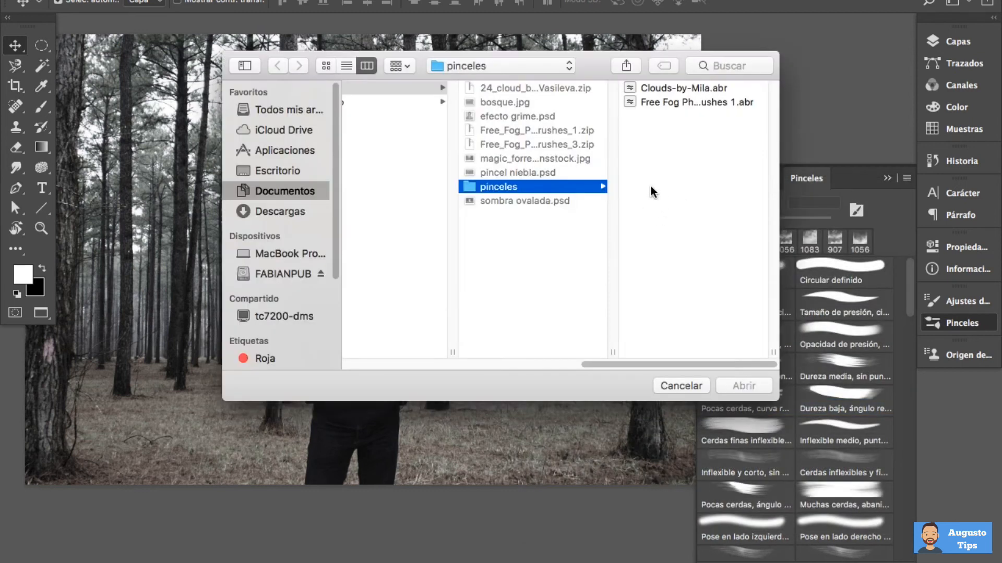
click(685, 103)
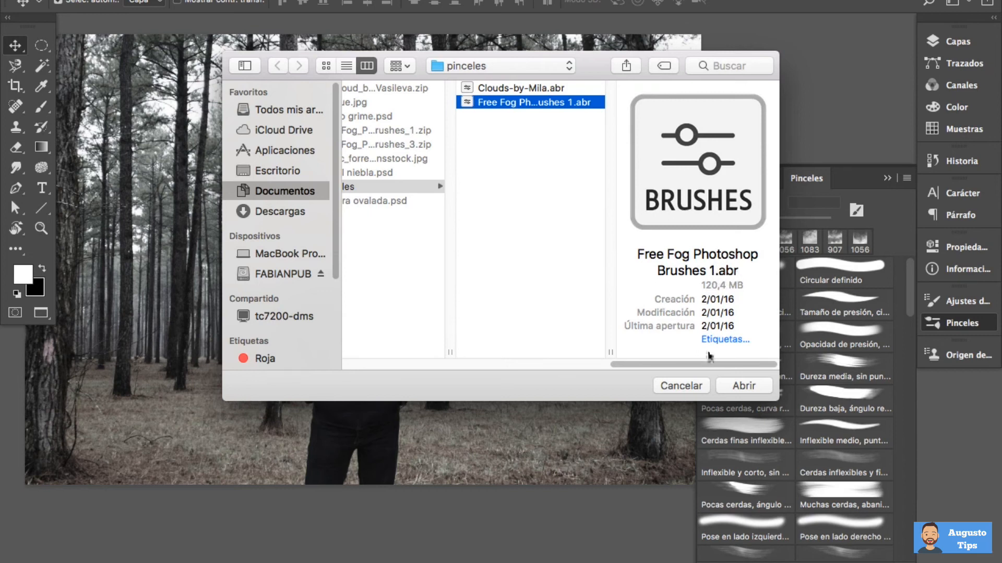
click(741, 388)
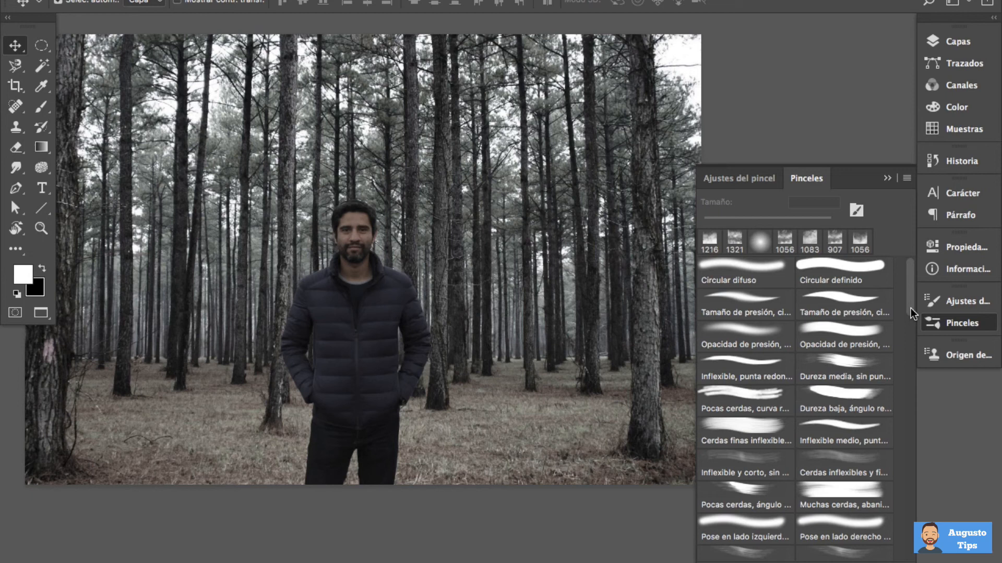
Activate the Brush tool and expand the Free Fog Photoshop Brushes 1 group to show its fog brushes
drag(911, 294, 911, 514)
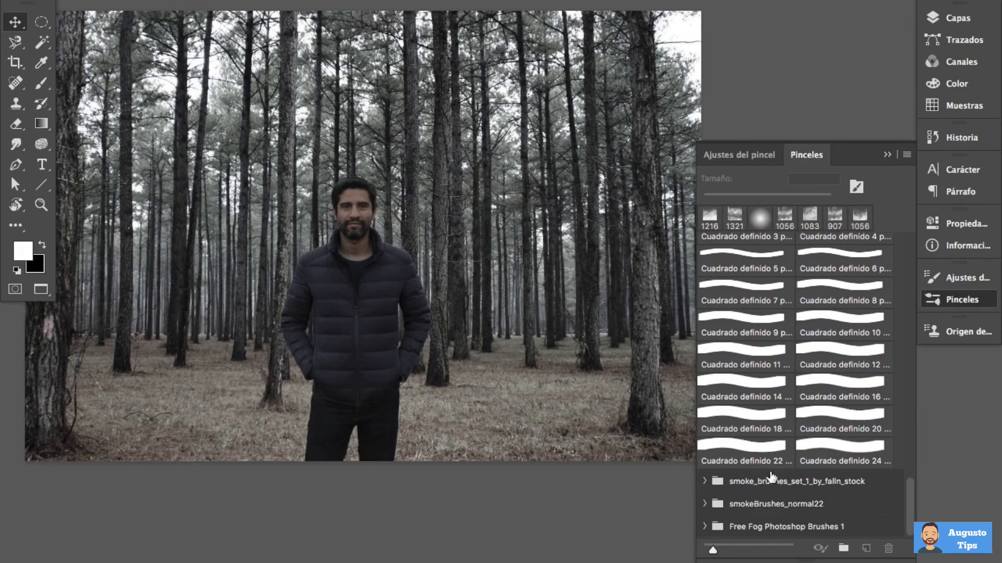
click(705, 528)
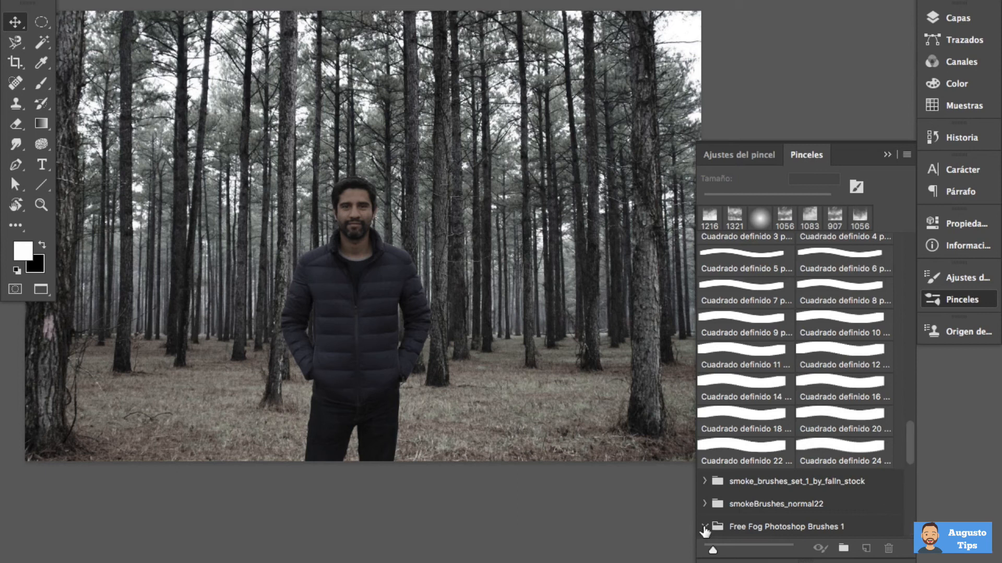
scroll(828, 481, down, 5)
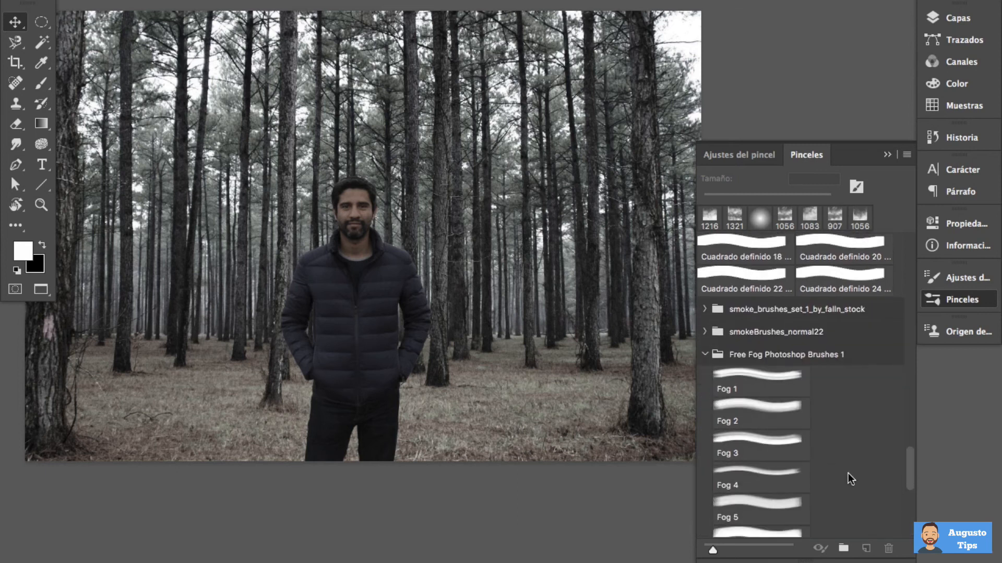
scroll(847, 473, down, 2)
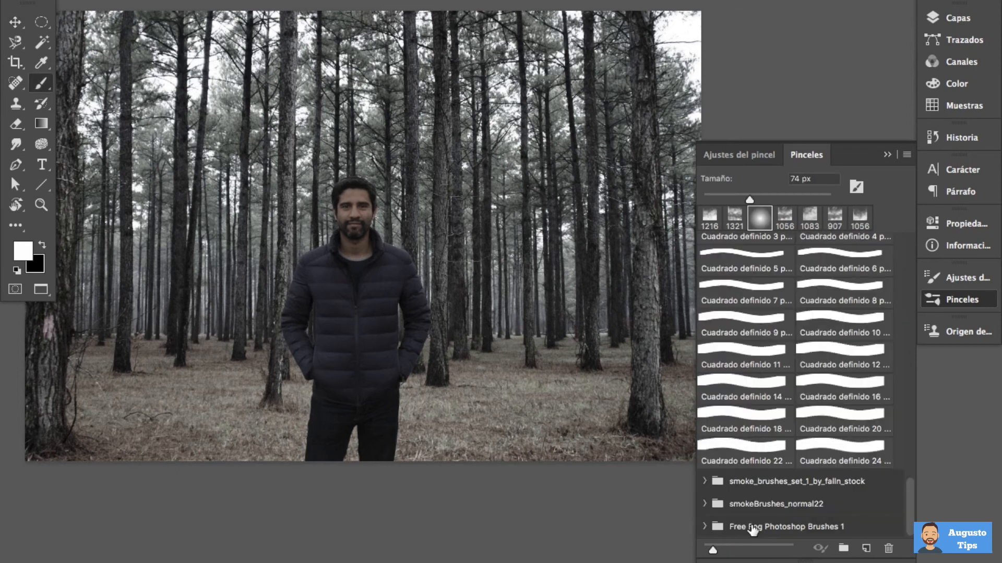
click(704, 528)
scroll(788, 519, down, 4)
scroll(789, 515, down, 5)
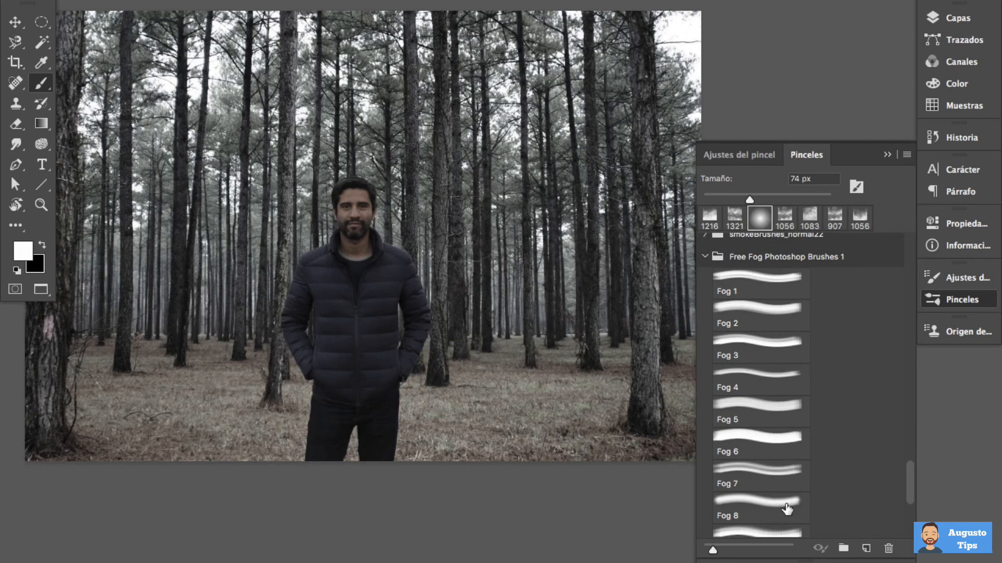
Select the Fog 1 brush and set its size to 1414 px to preview its outline over the photo
click(761, 281)
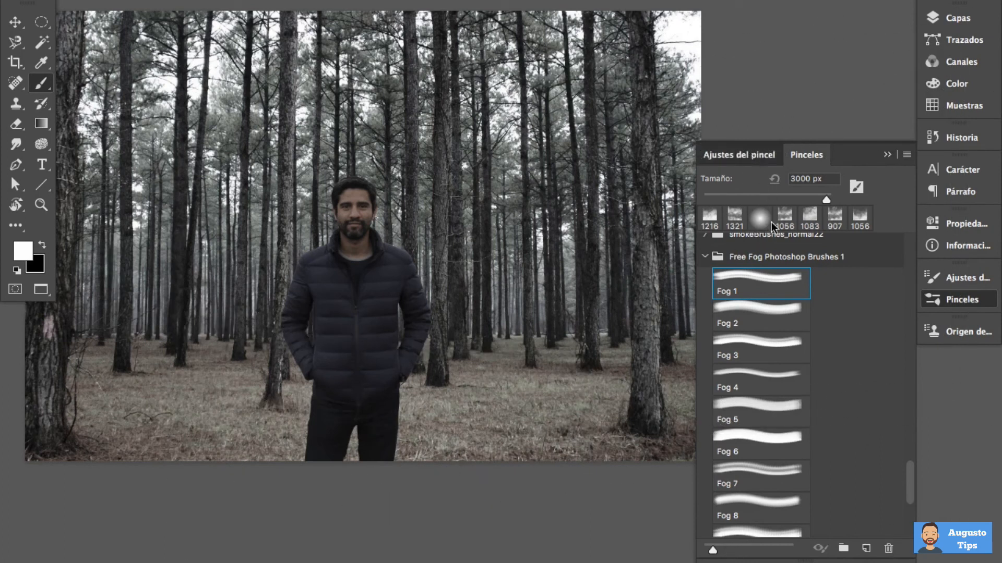
key(F5)
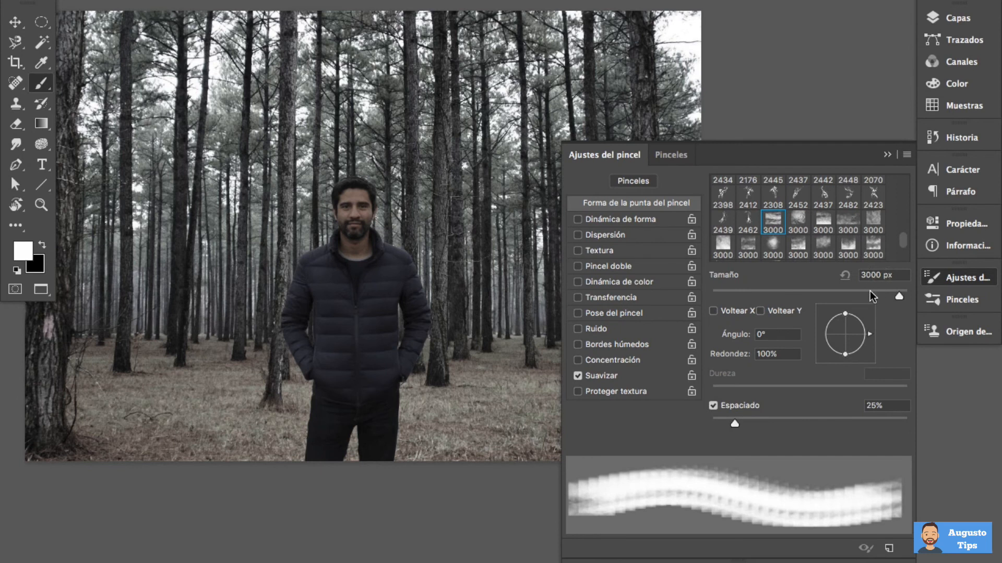
click(869, 290)
drag(851, 293, 891, 294)
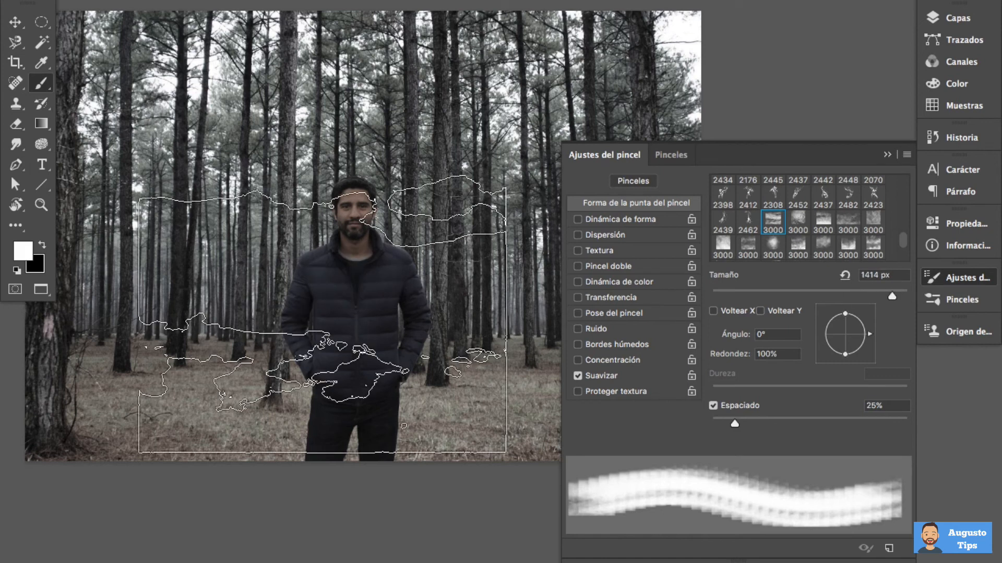
Preview the Fog 2 brush at 1035 px and Fog 3 at 1497 px, and select Fog 4
click(663, 156)
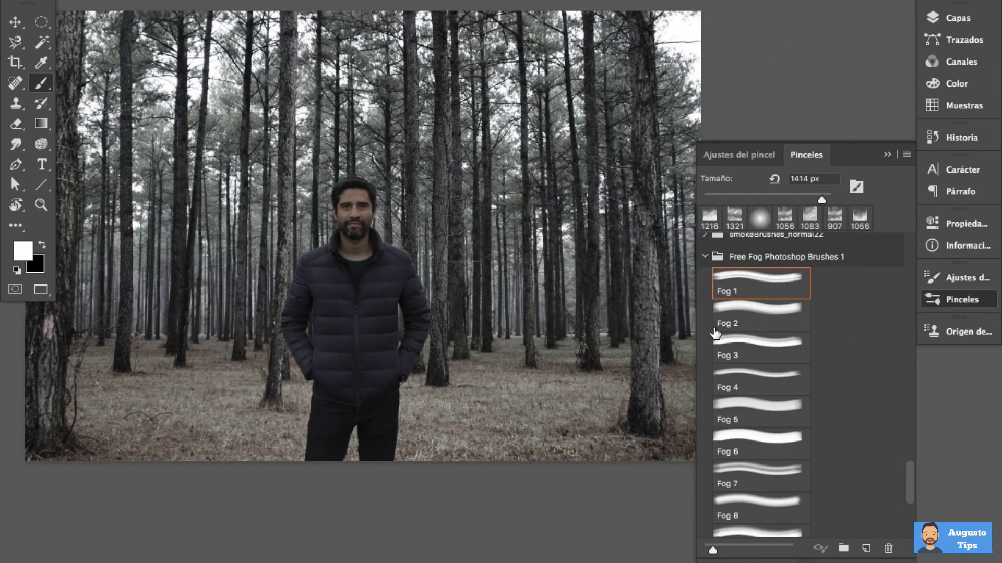
click(780, 319)
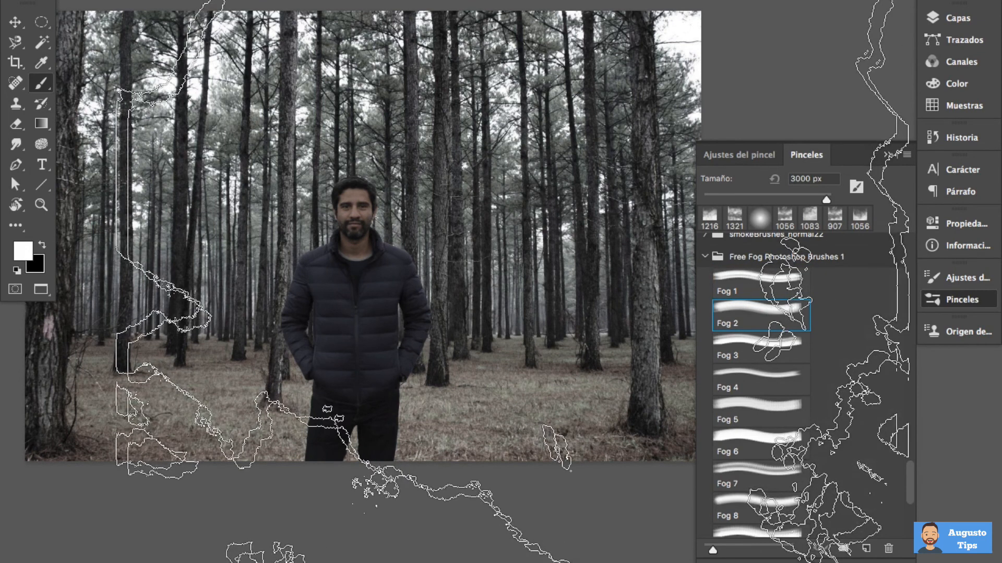
drag(826, 200, 819, 200)
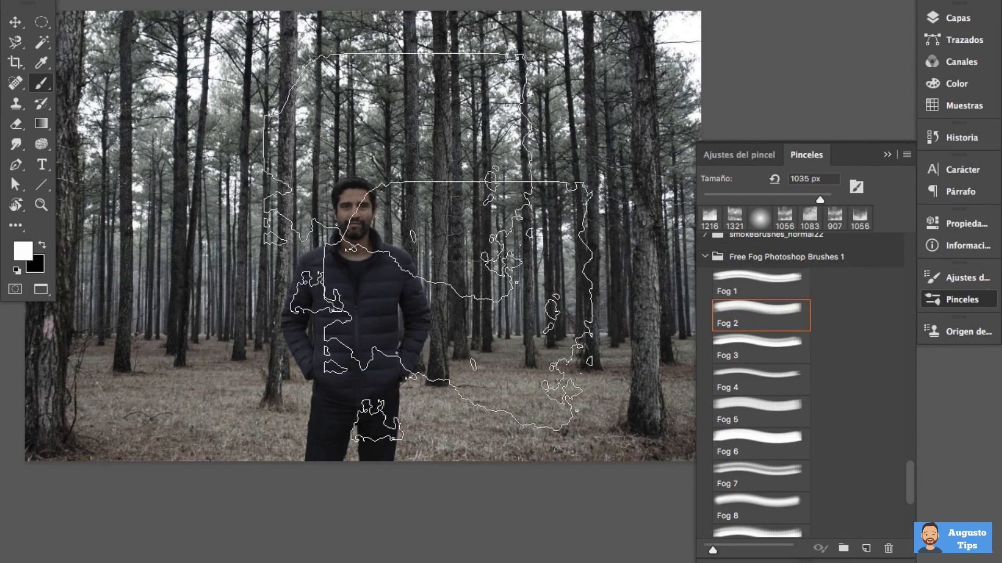
click(749, 357)
drag(452, 288, 312, 277)
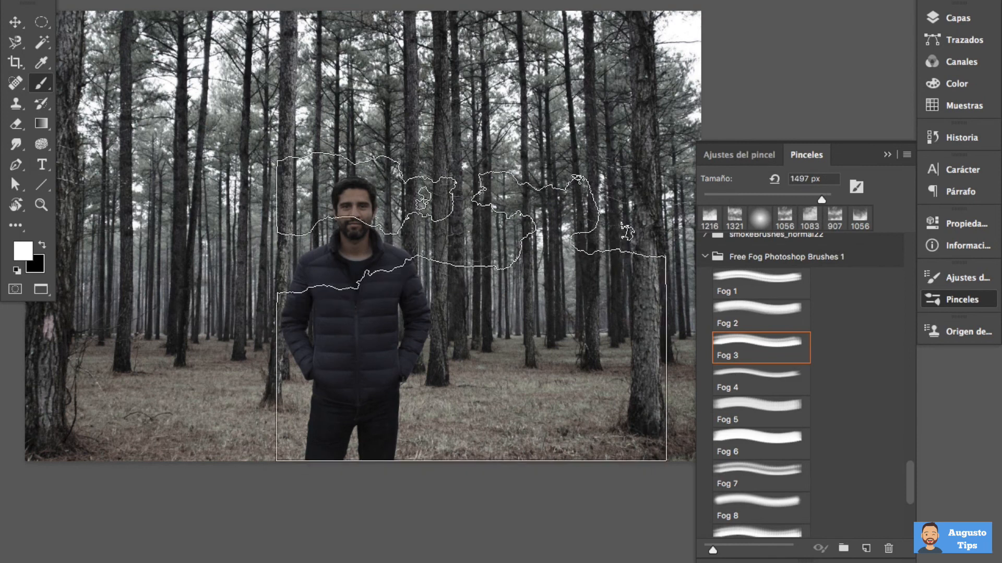
click(753, 385)
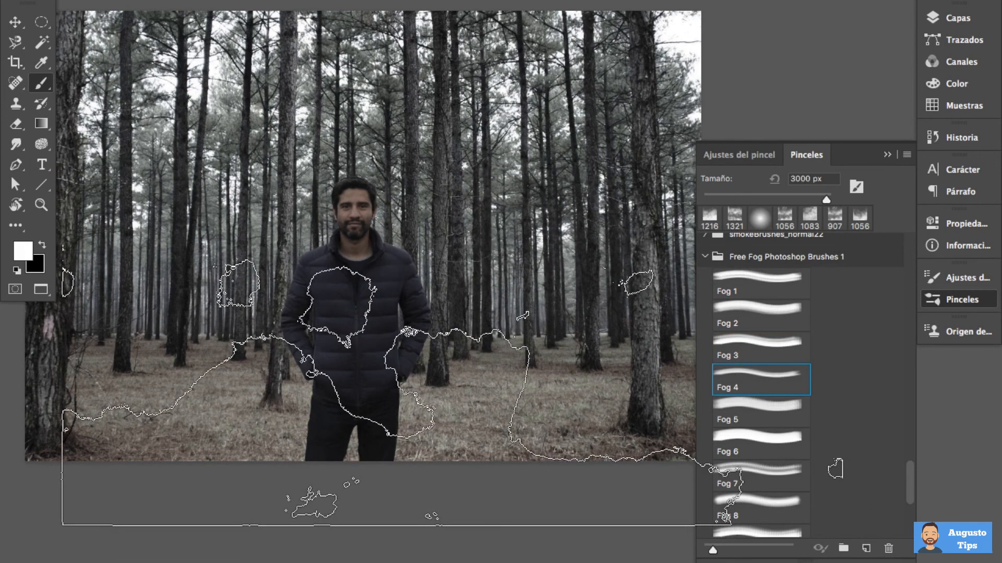
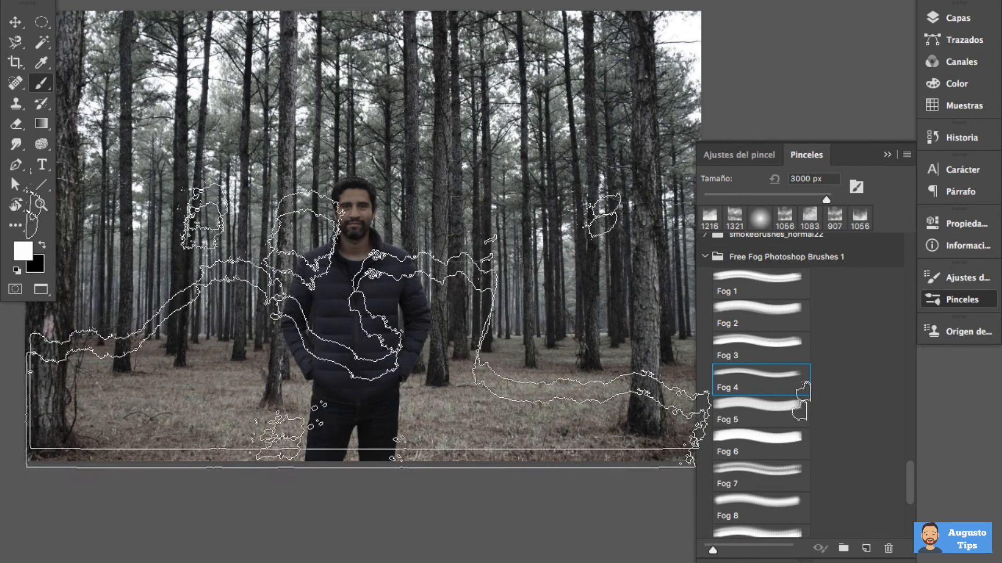
Resize the Fog 4 brush to 2969 px and stamp white fog across the man on the niebla delante layer
ctrl+alt+drag(439, 255, 432, 260)
drag(424, 312, 447, 257)
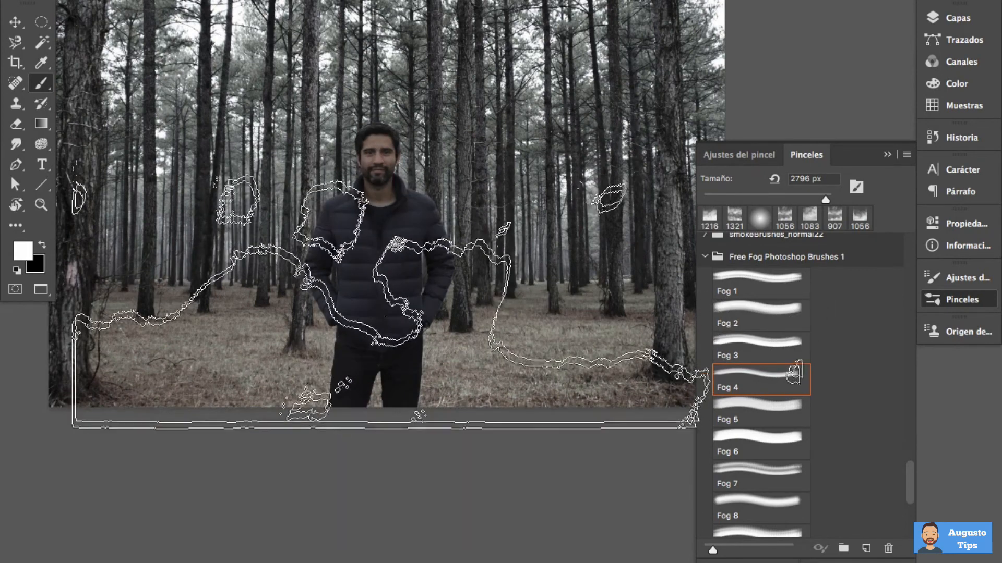
click(952, 18)
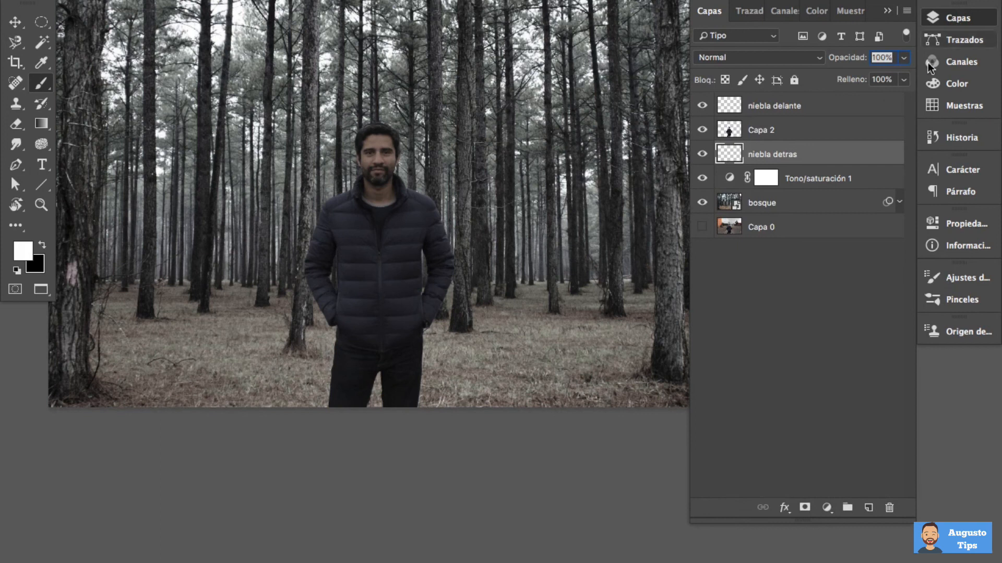
click(821, 108)
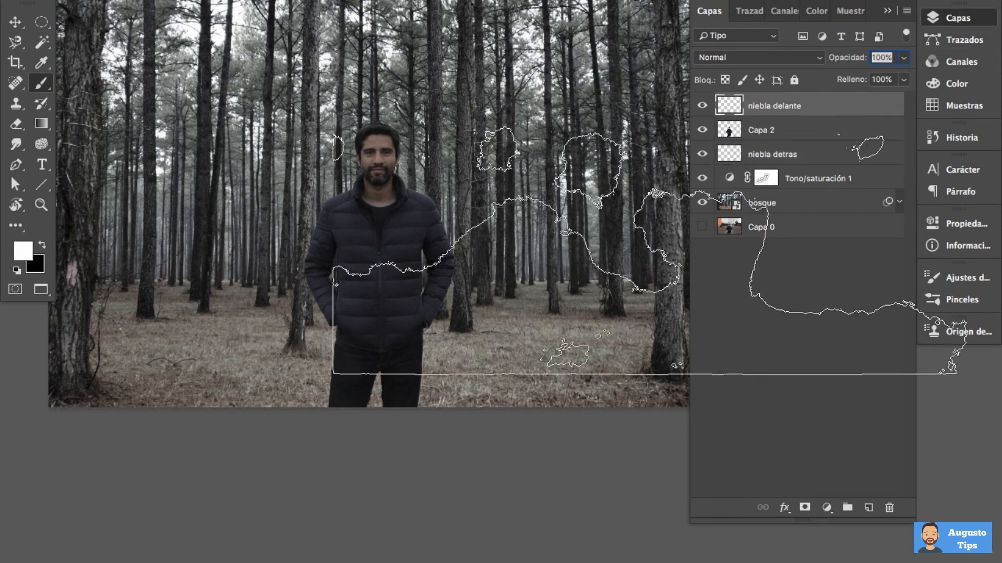
alt+click(452, 230)
mouse_move(458, 233)
mouse_down()
mouse_move(422, 259)
mouse_move(399, 236)
mouse_move(409, 237)
mouse_up()
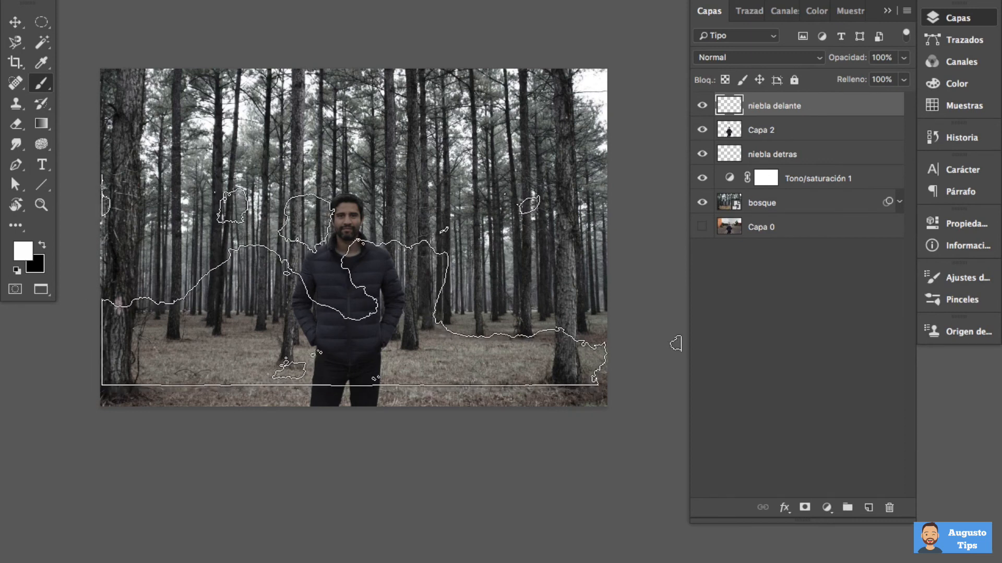
click(390, 281)
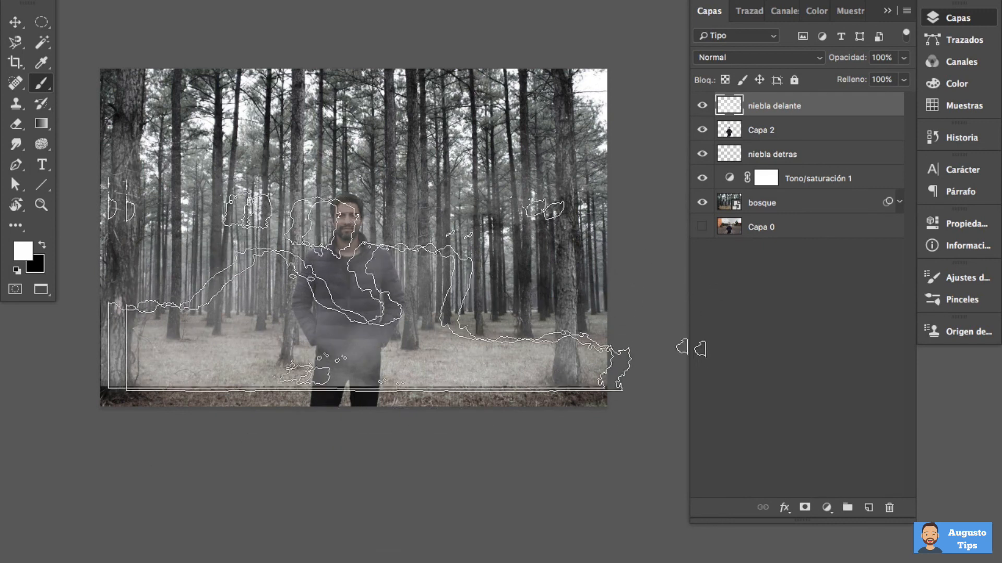
Move the niebla delante fog down until its hard lower edge falls outside the photo
click(15, 23)
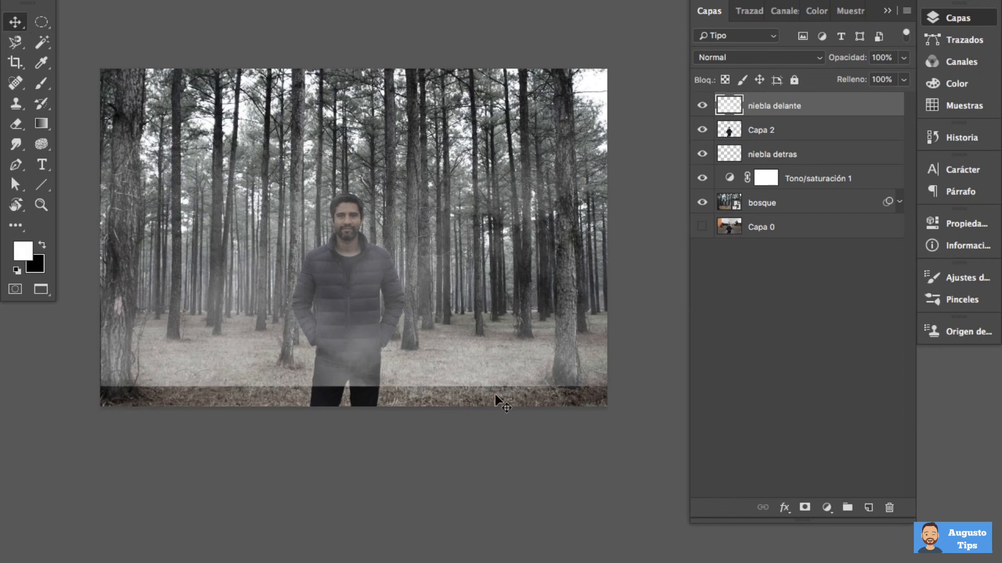
drag(452, 319, 449, 354)
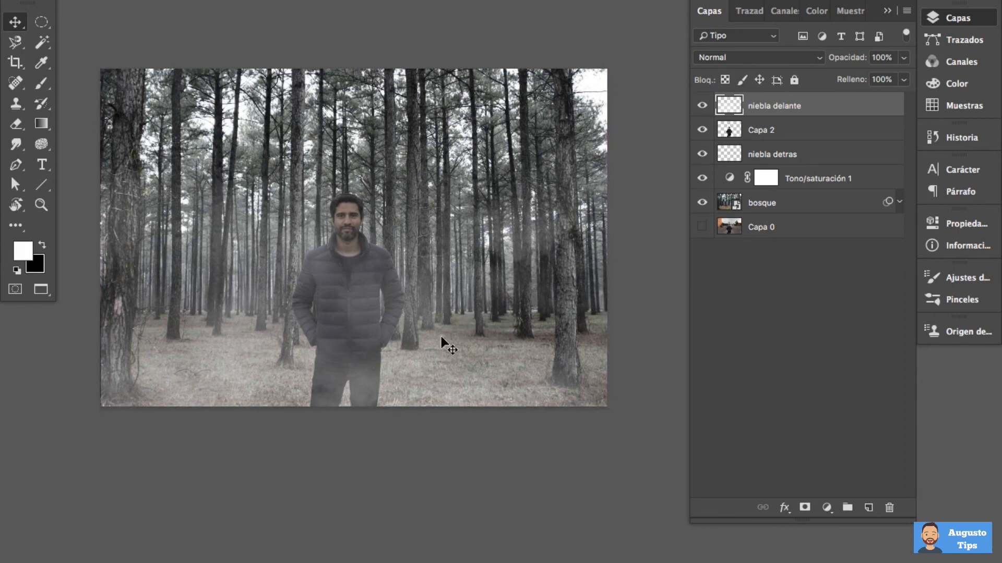
drag(440, 250, 456, 336)
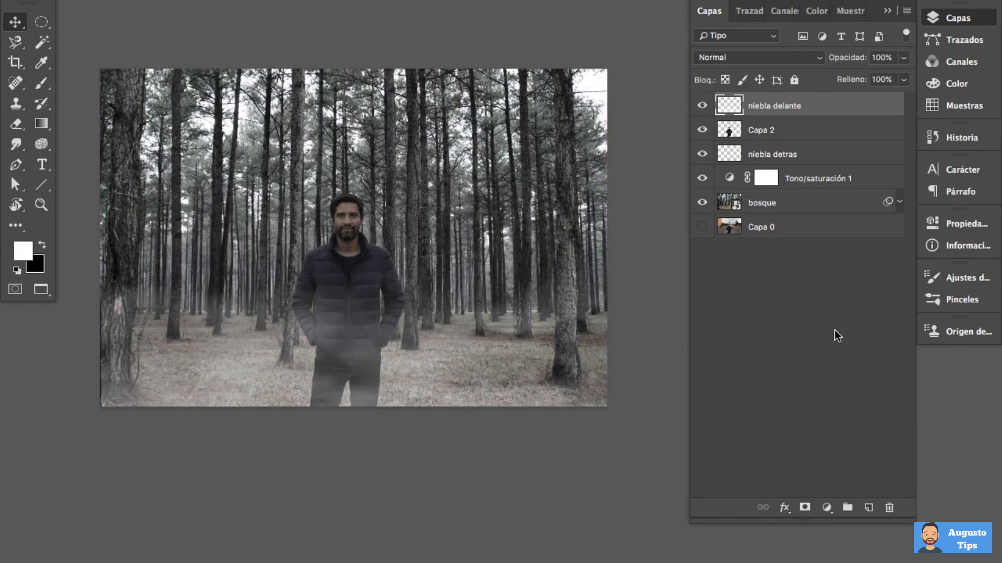
Try the Fog 5, Fog 6 and Fog 7 brushes, select Fog 8 and reduce its size to 1776 px
click(950, 303)
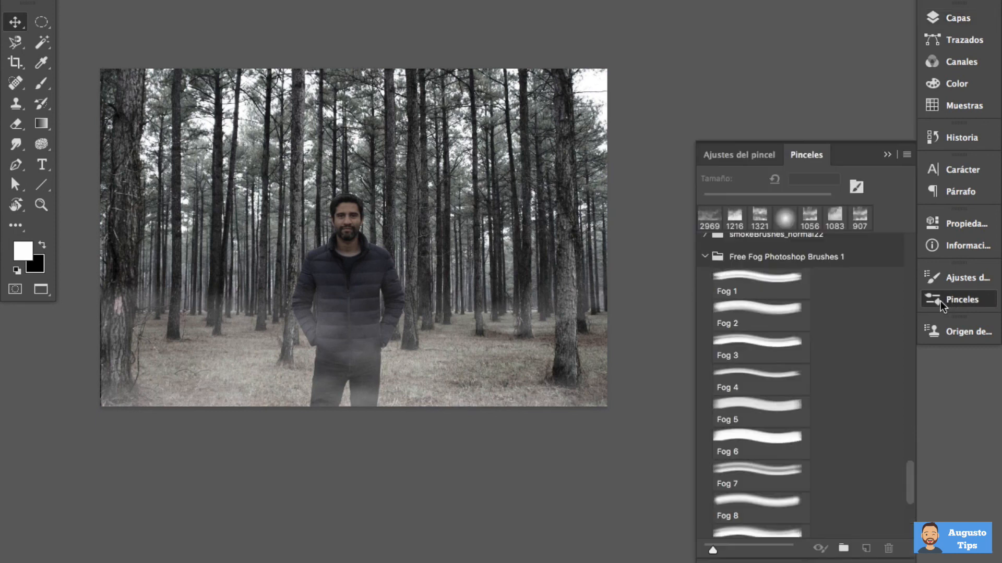
click(746, 417)
click(754, 449)
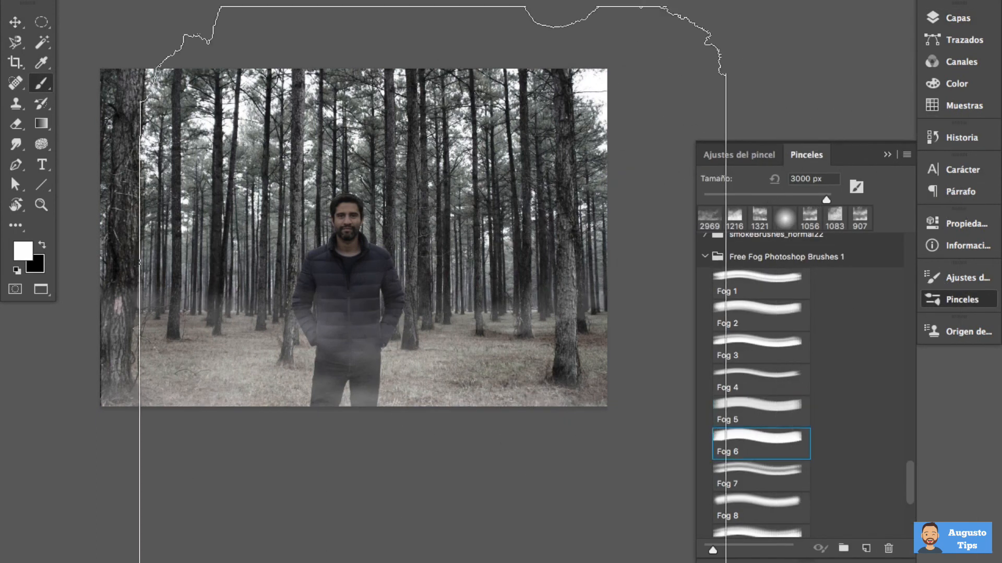
click(758, 482)
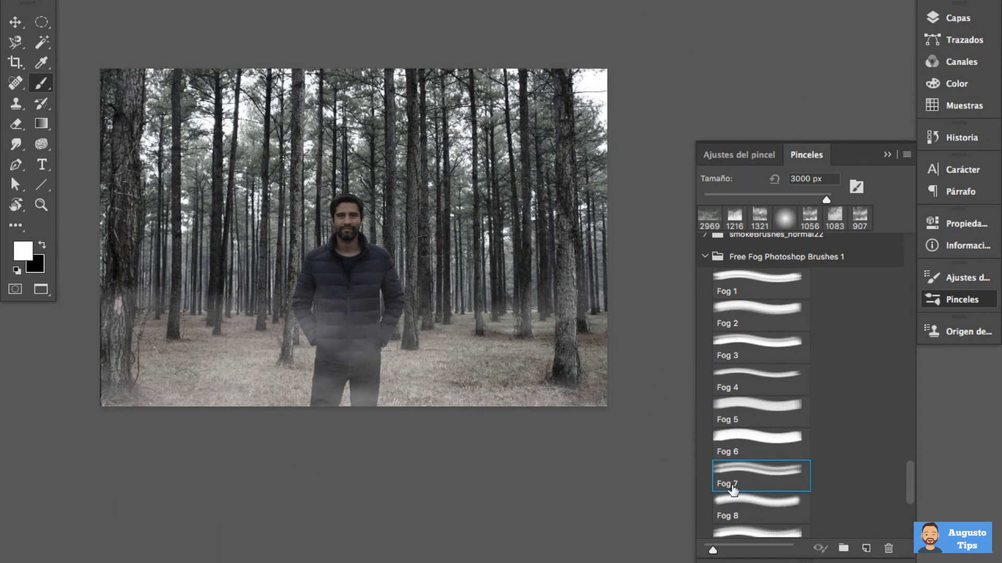
click(756, 505)
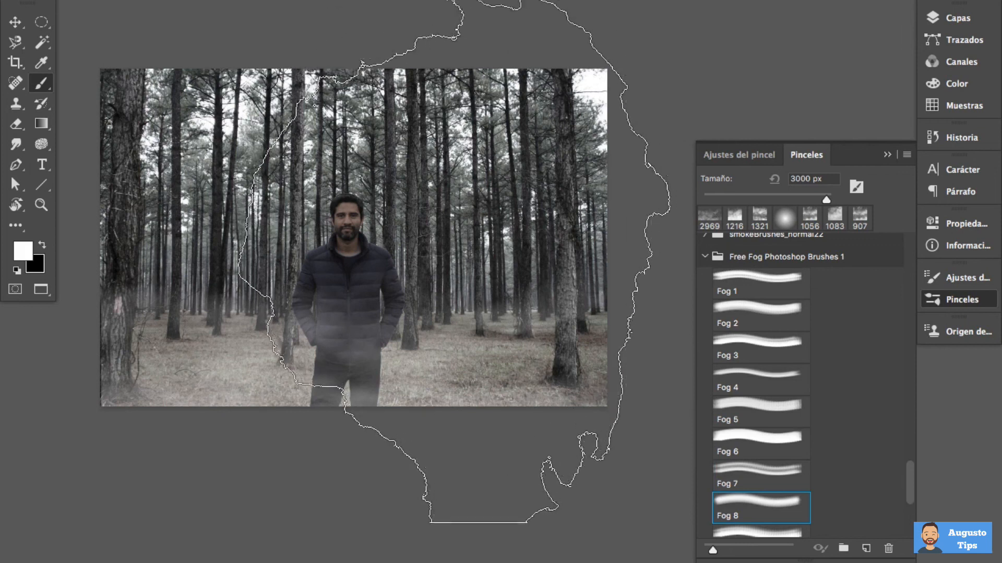
drag(496, 232, 372, 228)
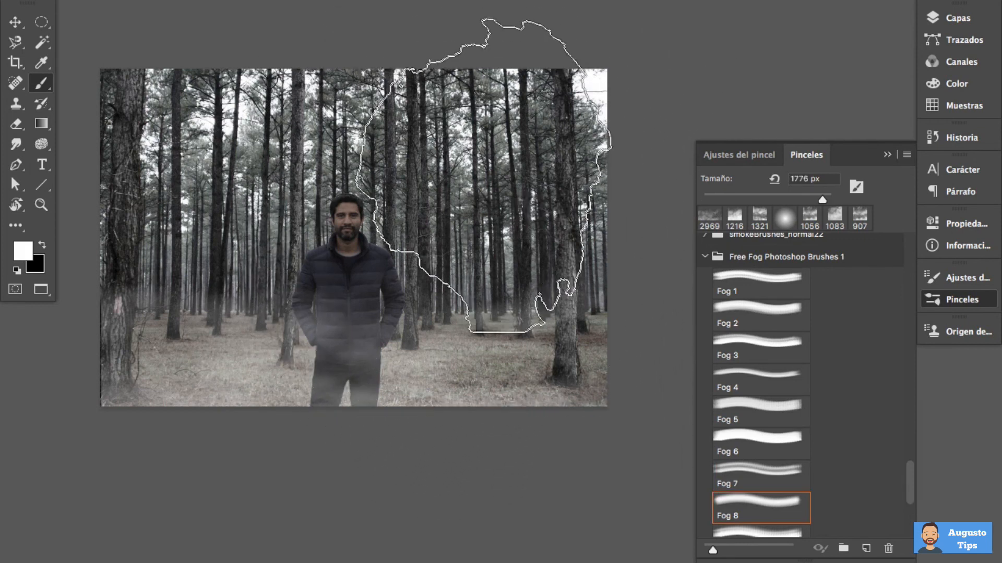
Stamp the Fog 8 brush at 1389 px over the upper-right trees on the niebla detras layer
click(936, 24)
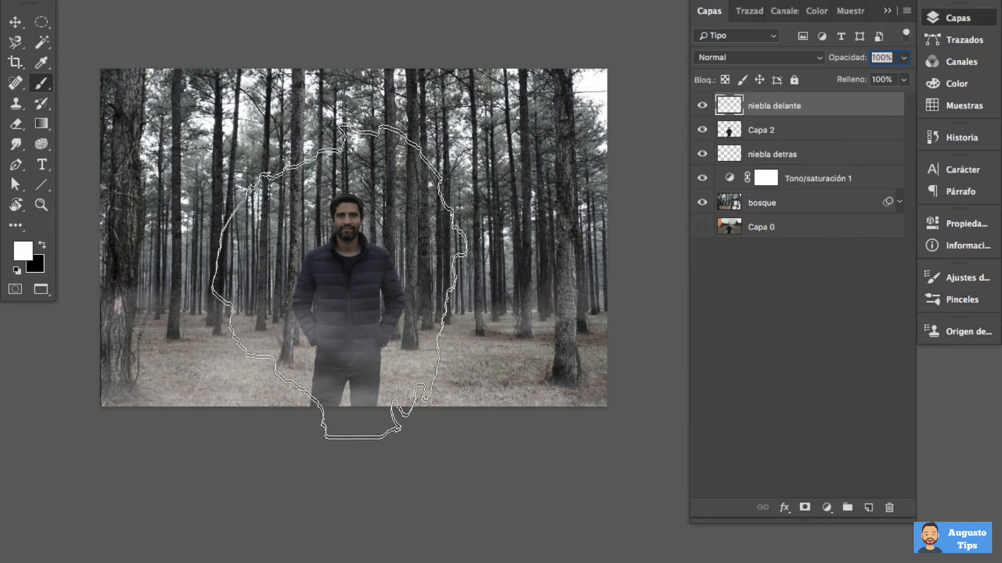
click(836, 153)
drag(508, 189, 456, 184)
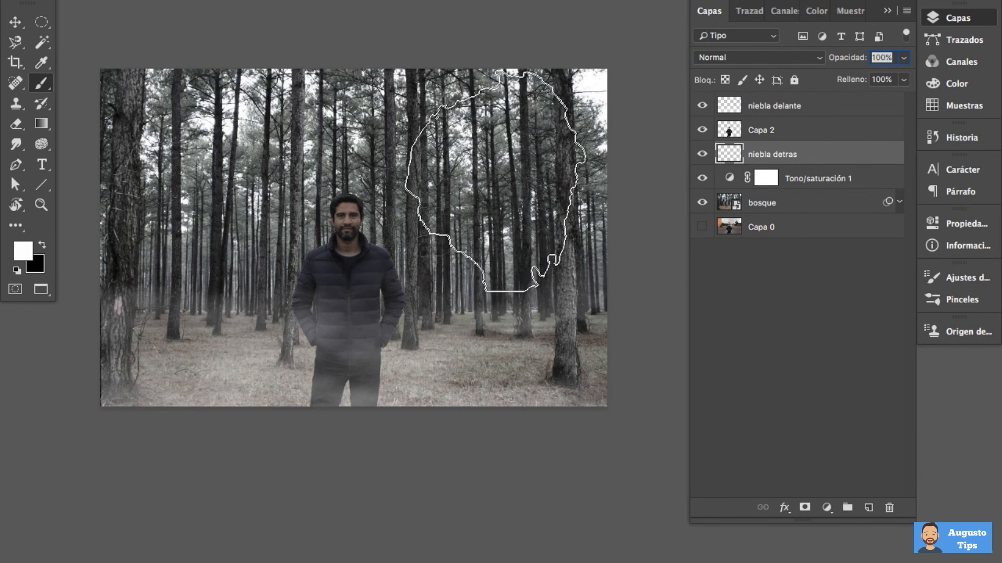
click(480, 165)
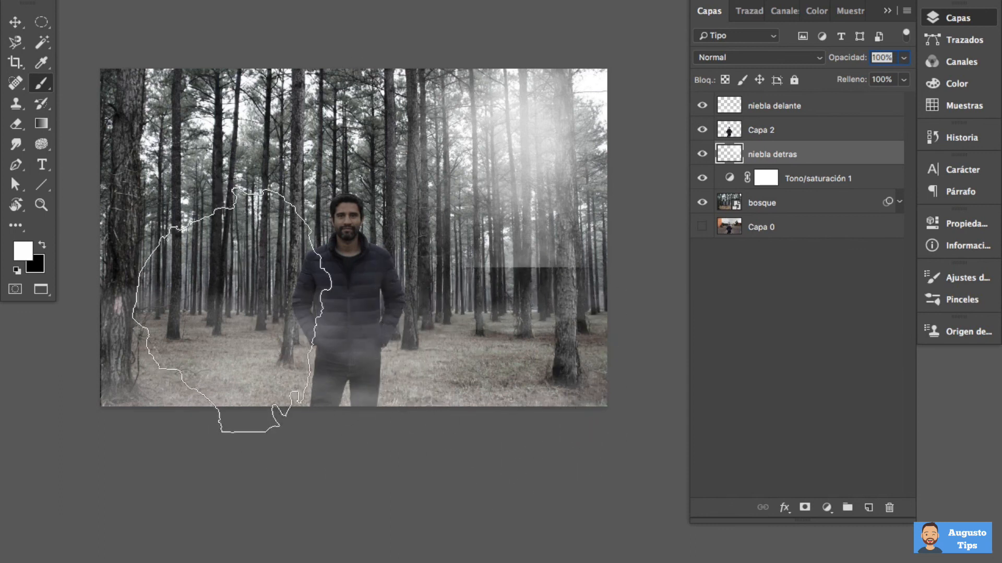
Erase the hard lower edge of the fog over the right-hand trees with a soft round Eraser
click(16, 125)
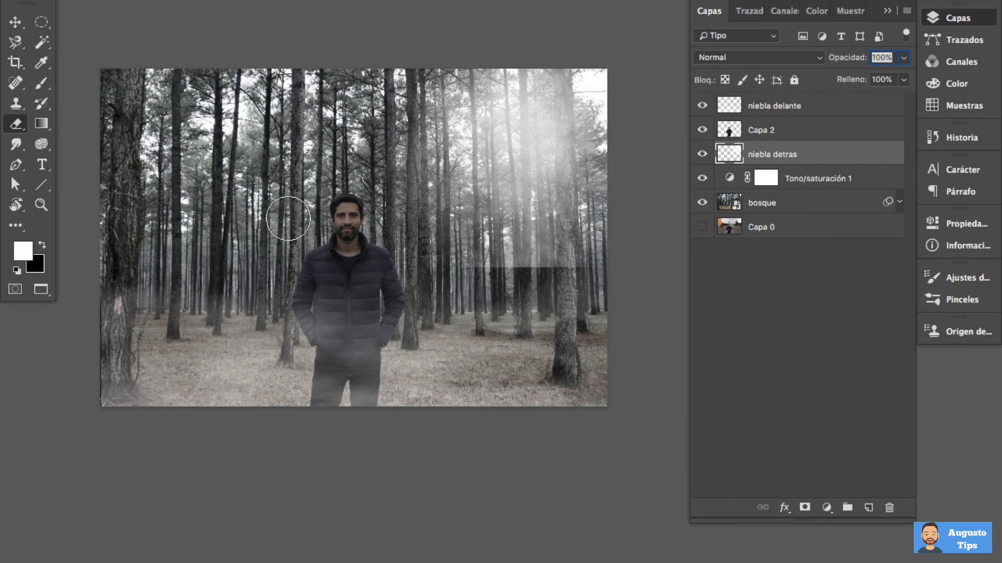
drag(286, 186, 294, 191)
click(50, 1)
click(394, 285)
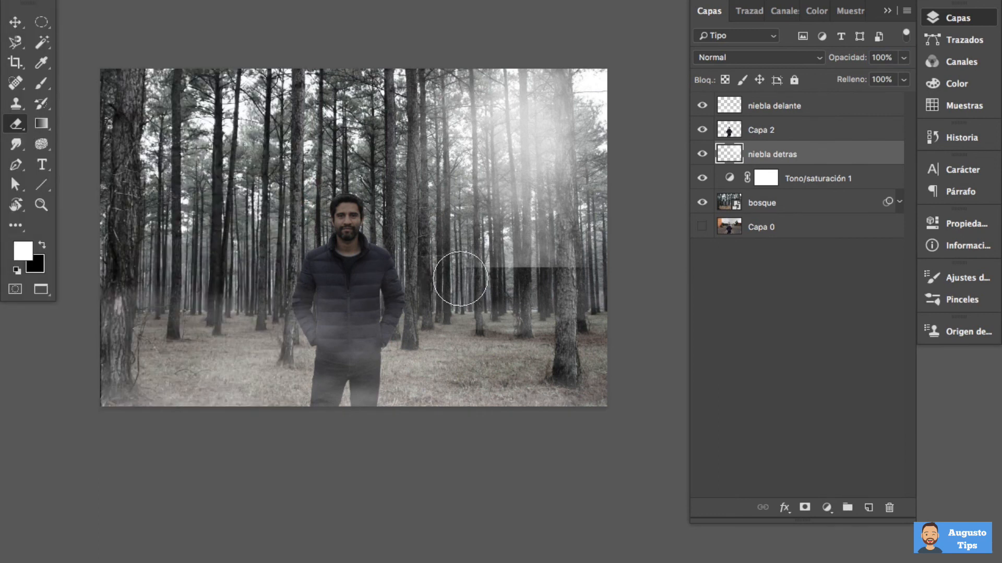
mouse_move(478, 289)
mouse_down()
mouse_move(489, 275)
mouse_move(624, 266)
mouse_up()
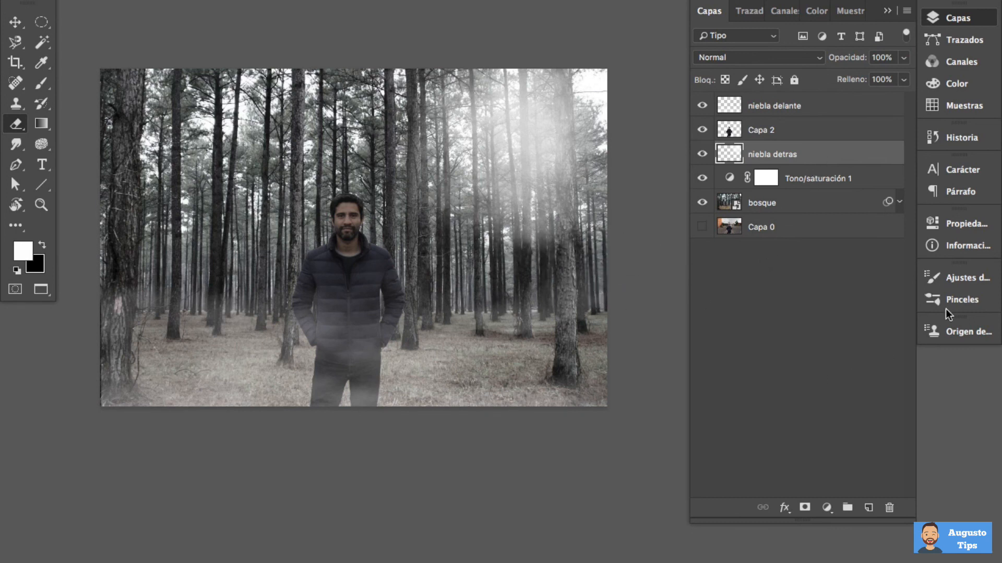
Activate the Brush tool and select the Fog 10 brush from the Free Fog Photoshop Brushes 1 group
click(959, 306)
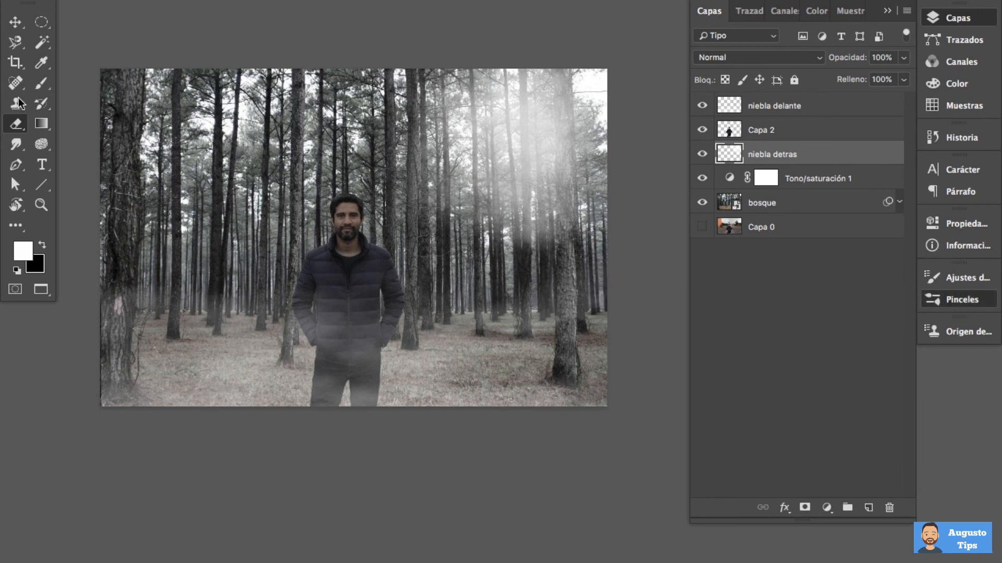
click(41, 83)
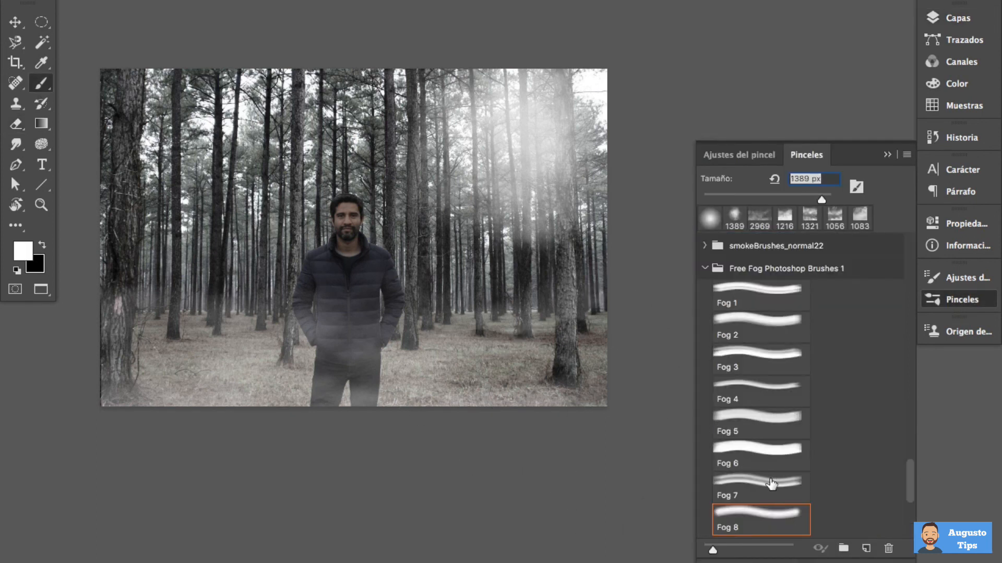
scroll(771, 484, down, 5)
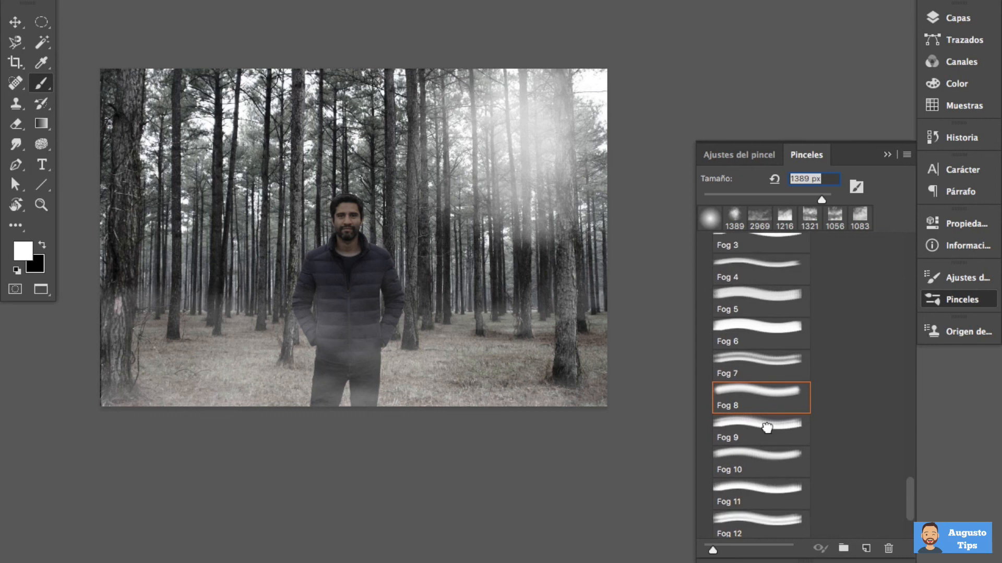
click(761, 459)
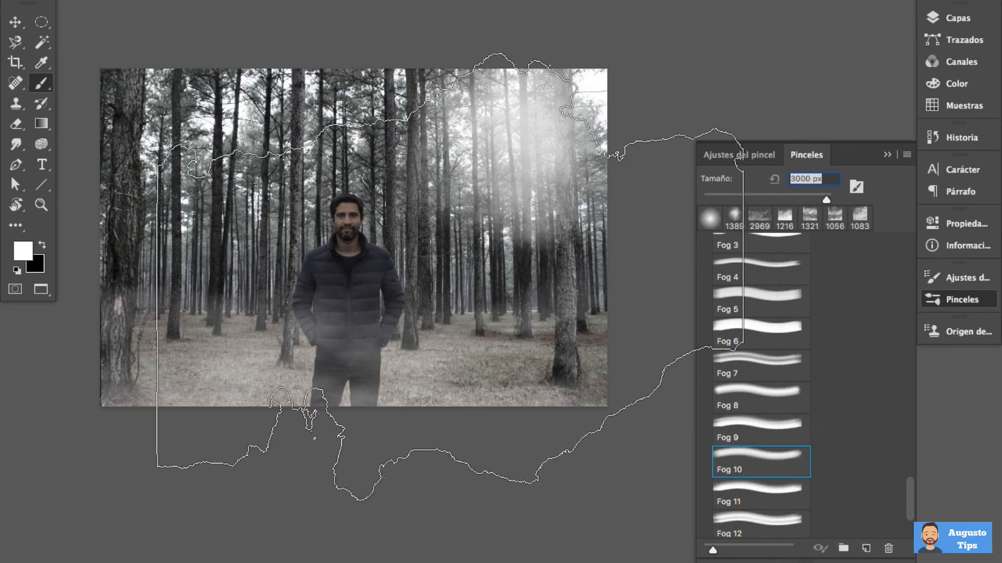
Stamp Fog 10 at 1381 px over the upper-left trees and erase its hard vertical edge above the man
drag(439, 269, 320, 265)
drag(266, 199, 193, 197)
click(210, 171)
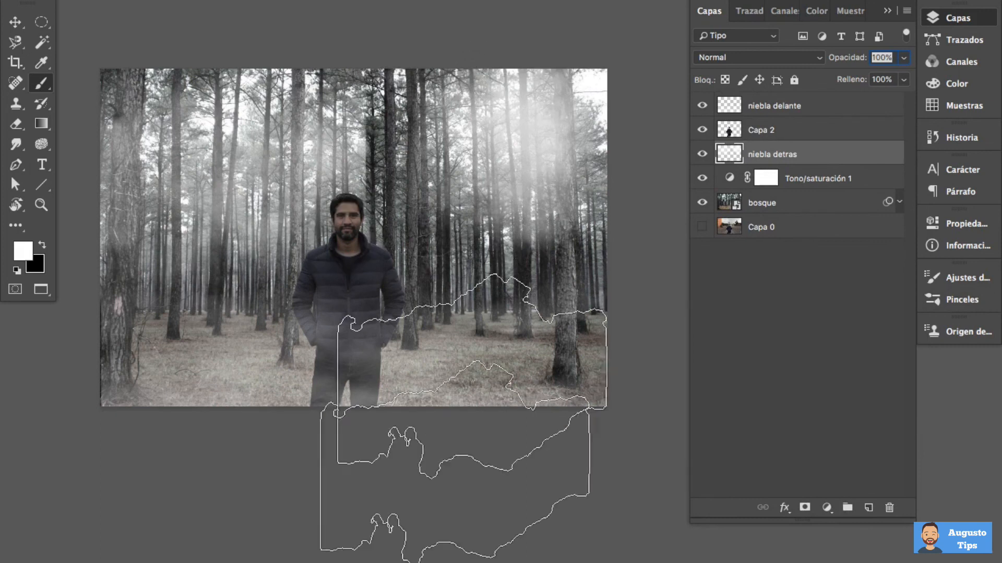
click(15, 123)
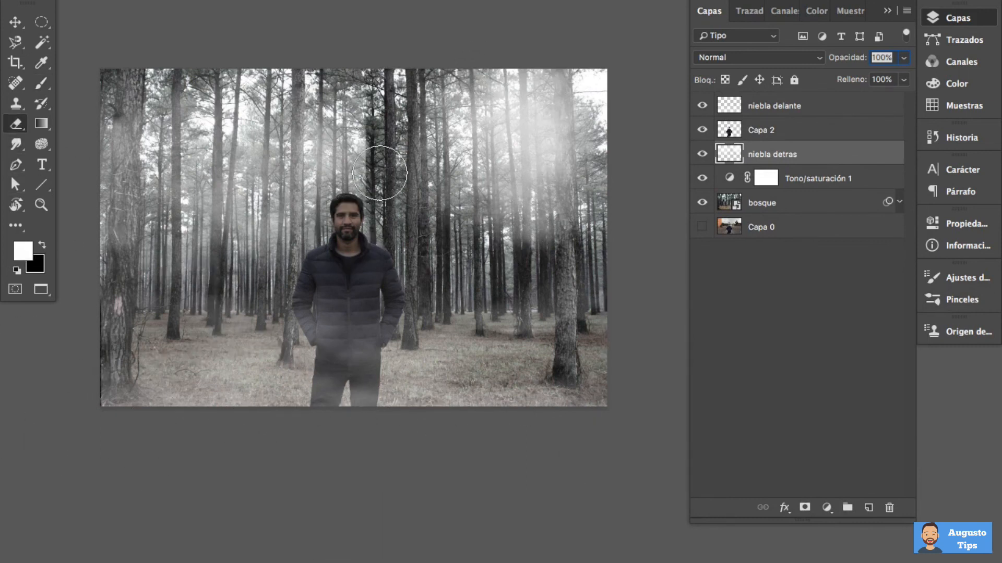
drag(383, 124, 384, 183)
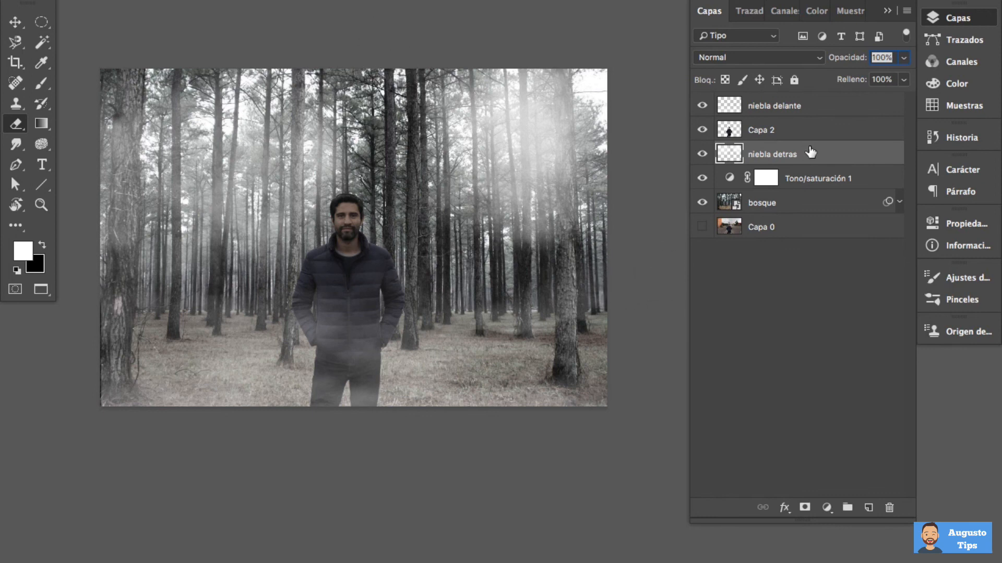
Select the Fog 11 brush, reduce its size to 1738 px and try stamping it around the man
click(961, 300)
scroll(779, 429, down, 15)
click(753, 365)
click(760, 402)
drag(455, 228, 357, 229)
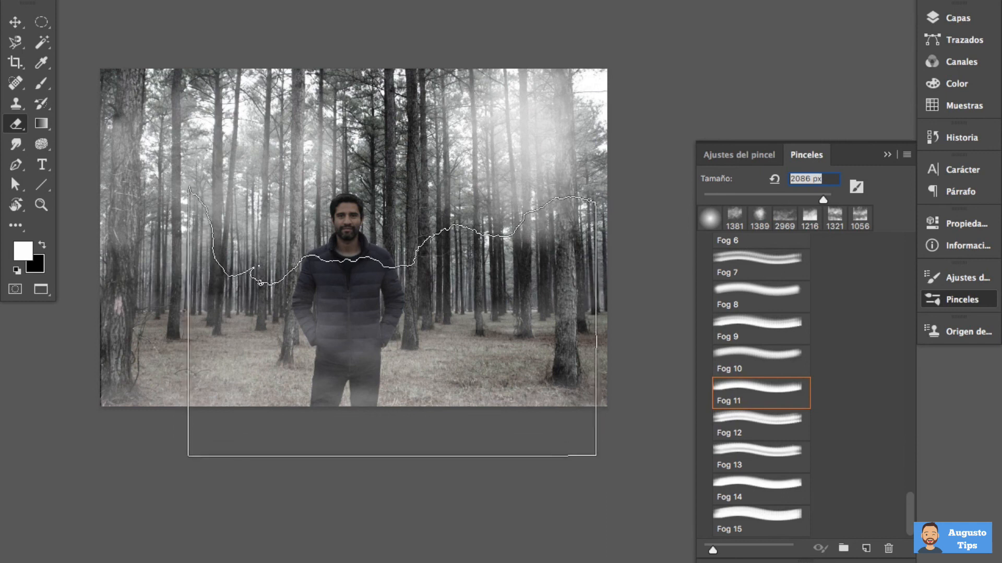
drag(390, 194, 356, 195)
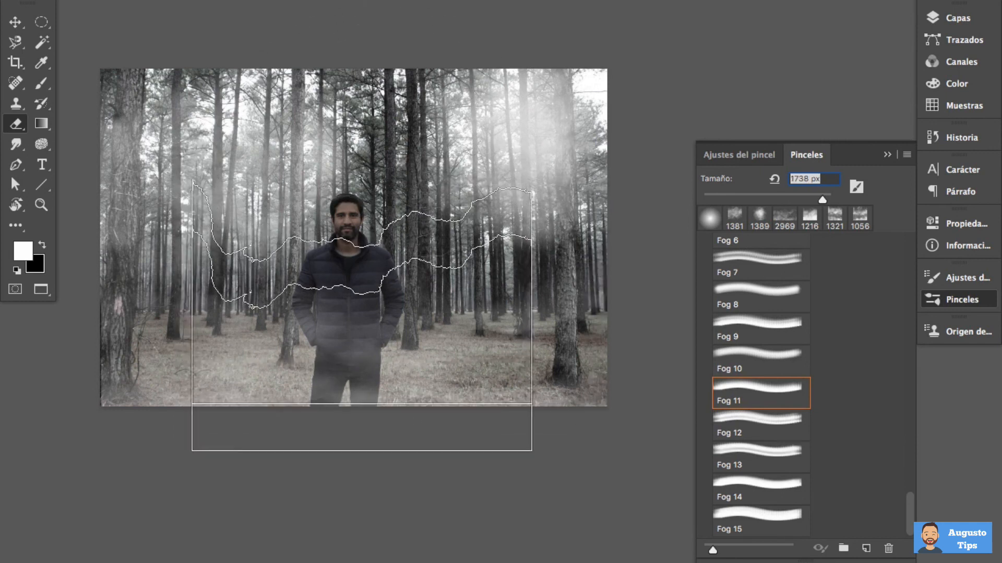
click(360, 336)
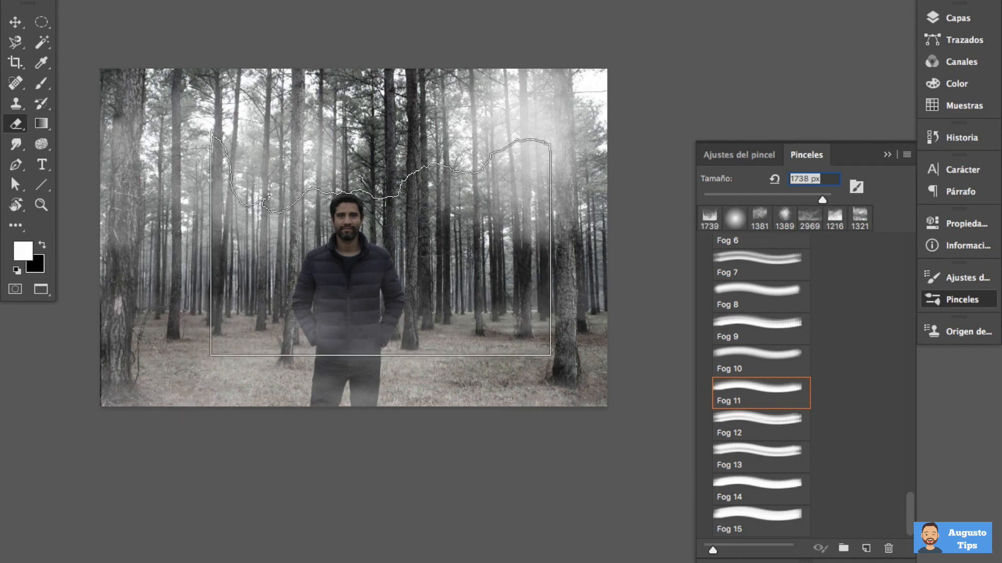
With the Brush tool, flip the Fog 11 tip vertically, resize it and stamp fog over the treetops above the man
key(b)
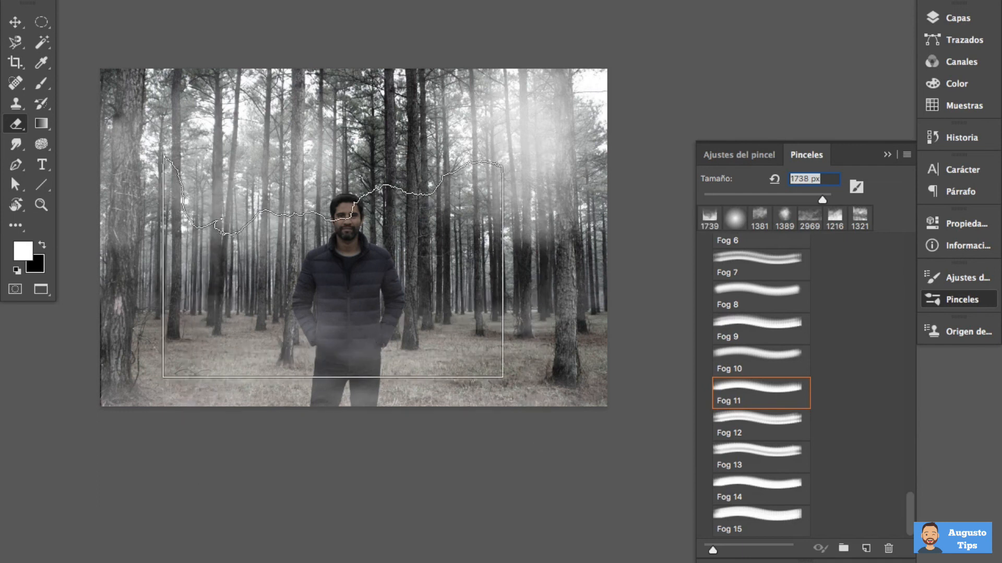
click(752, 156)
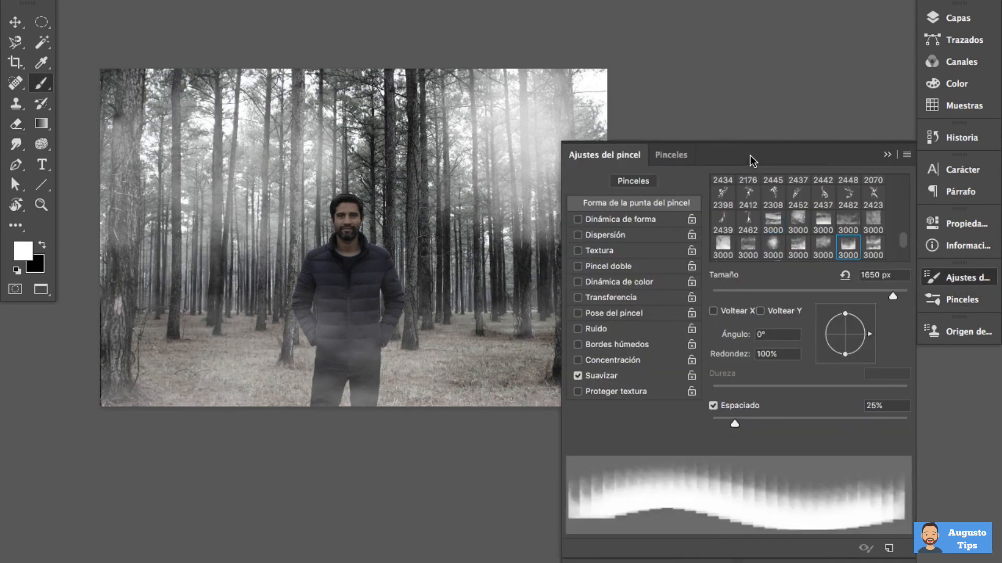
click(775, 311)
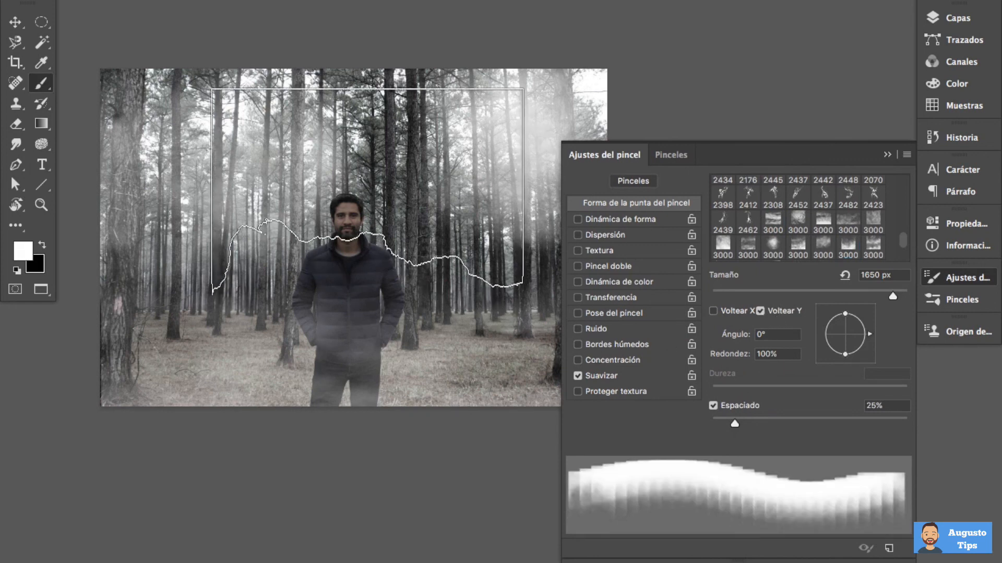
drag(360, 230, 306, 224)
drag(360, 127, 383, 128)
Return to the Brush tool with a soft round 416 px tip and close the brush settings
key(e)
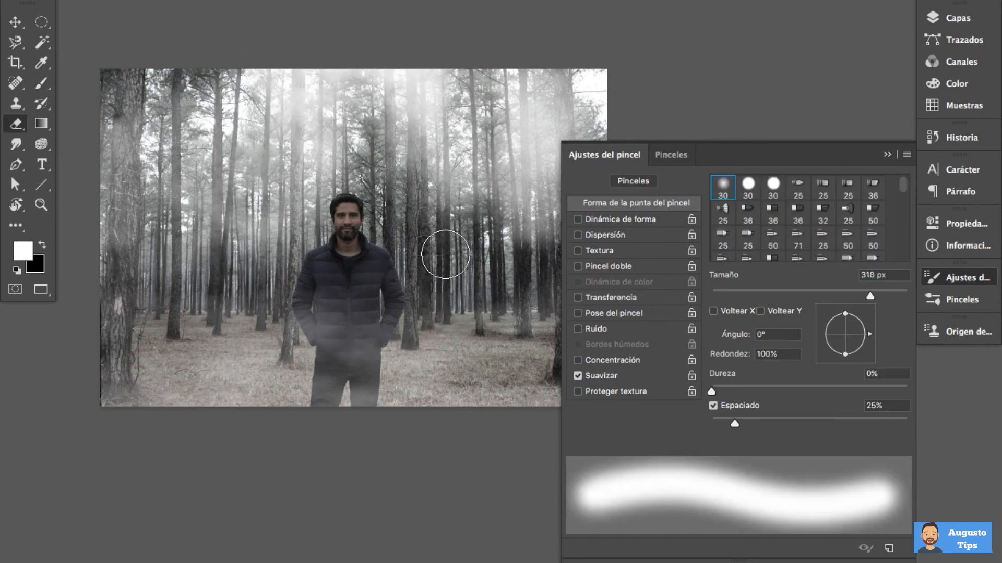
key(b)
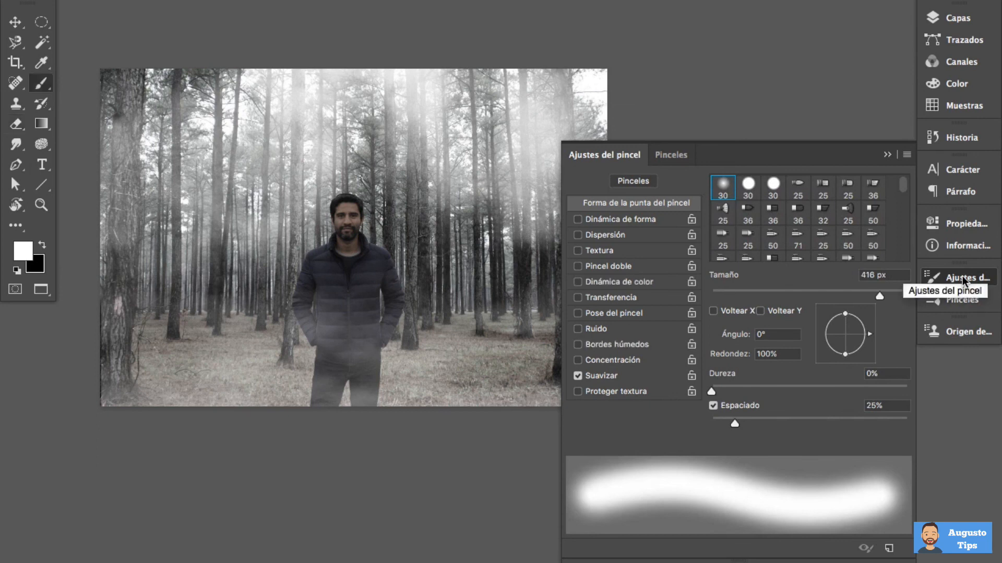
click(964, 281)
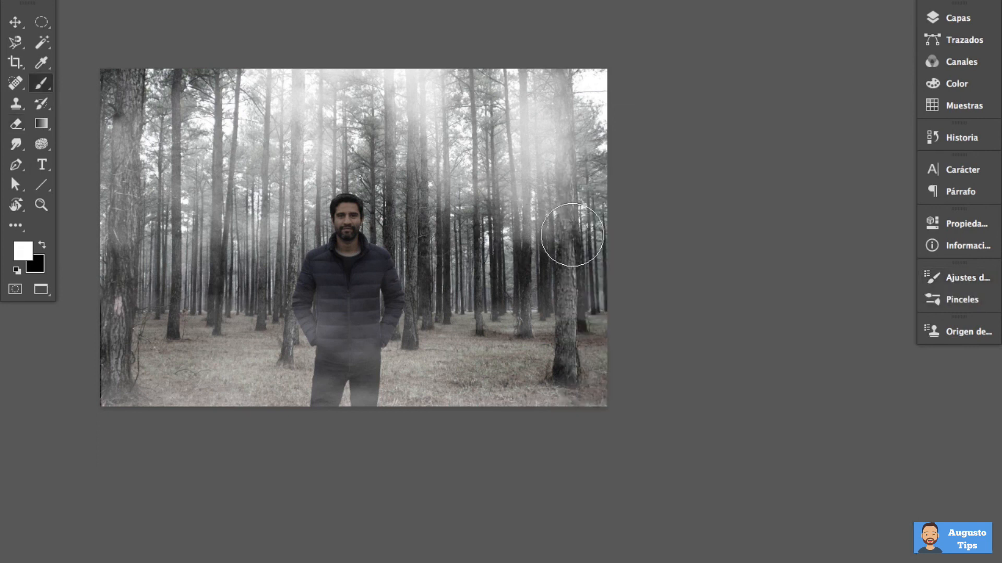
Display the composite full screen, bring back the layer controls and isolate the original street photo on Capa 0
key(f)
key(ctrl+plus)
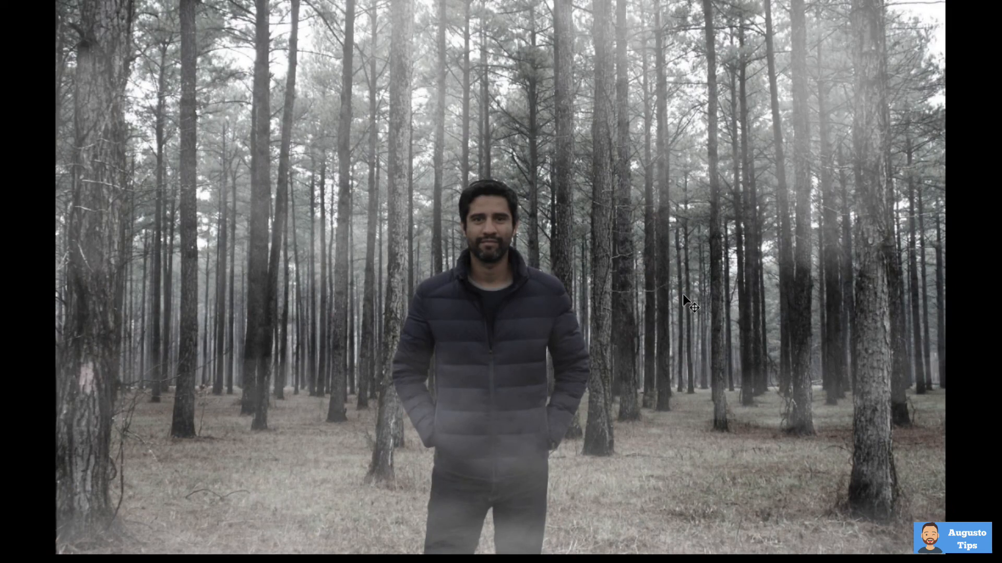
key(Tab)
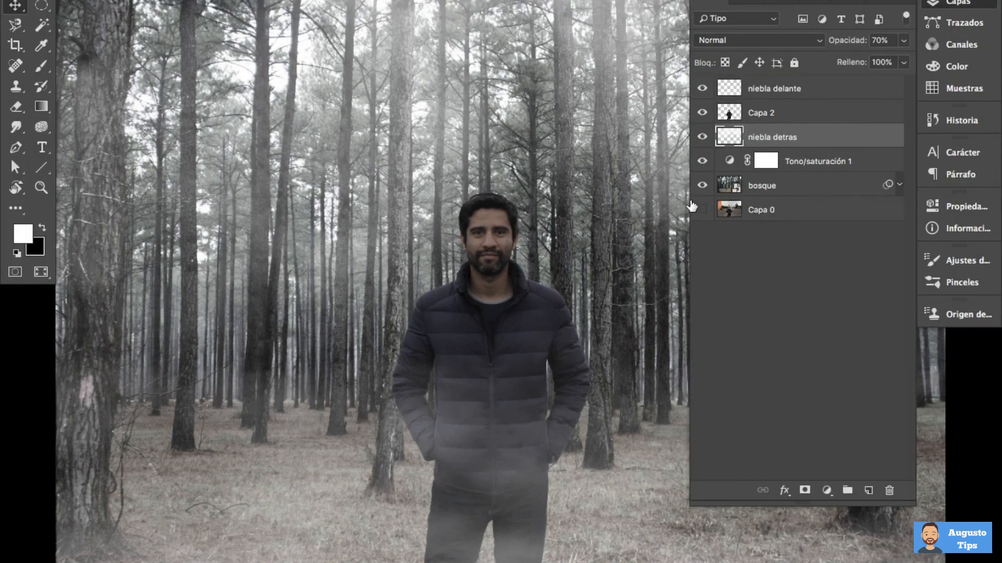
alt+click(703, 210)
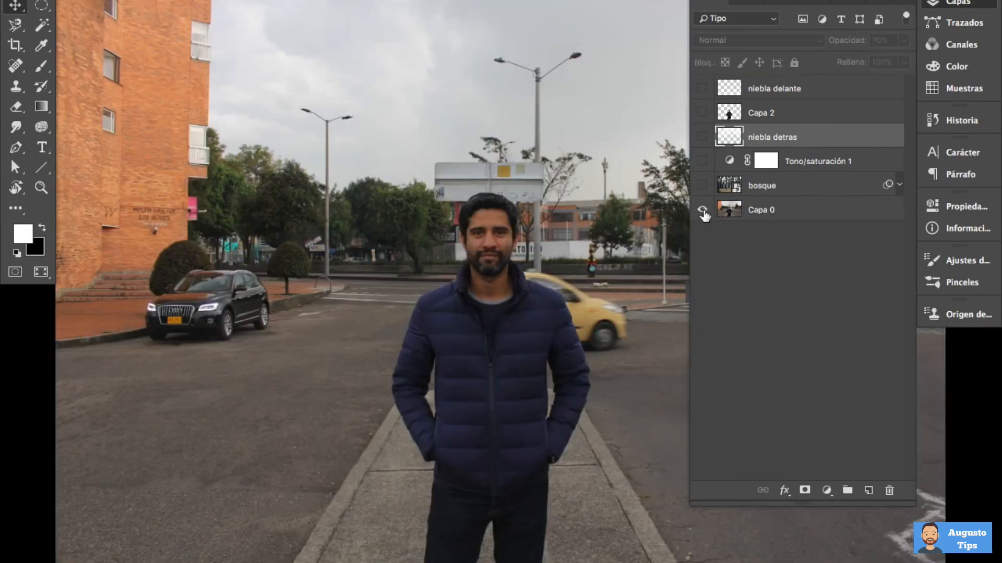
click(703, 211)
Show Capa 2, Tono/saturación 1, bosque and both niebla layers with Capa 0 hidden, and view the foggy composite full screen
click(703, 113)
click(702, 161)
click(702, 185)
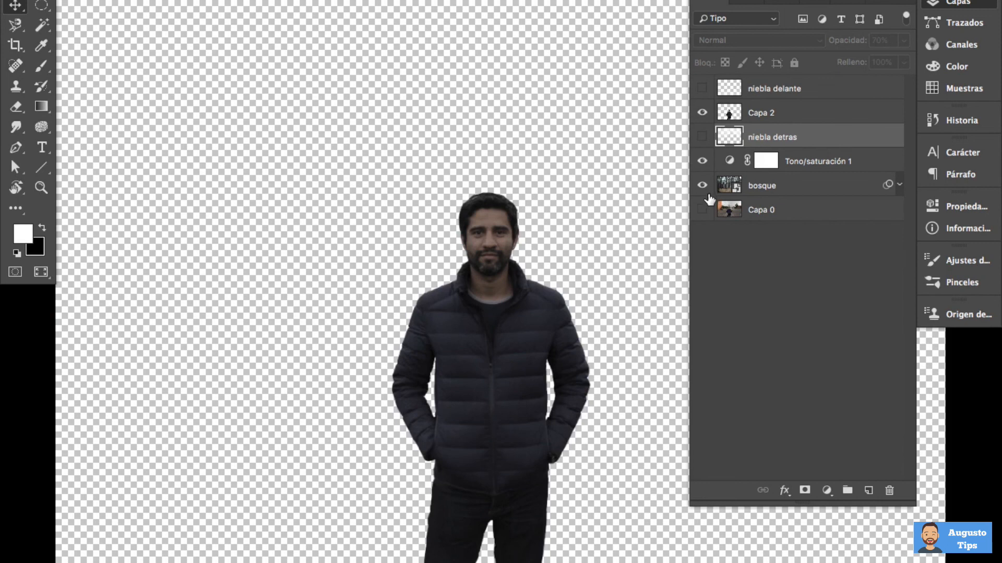
key(super+0)
click(702, 137)
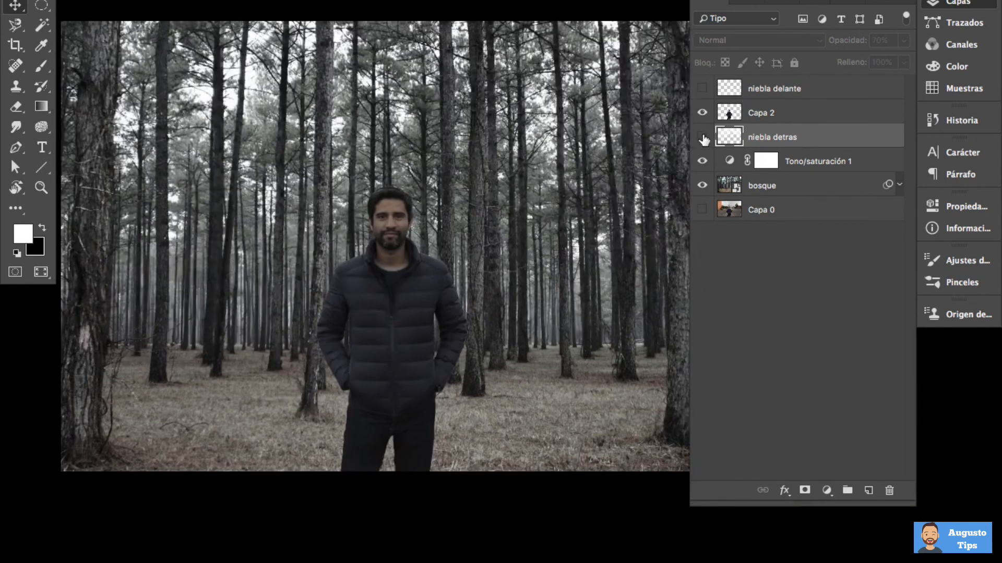
click(700, 94)
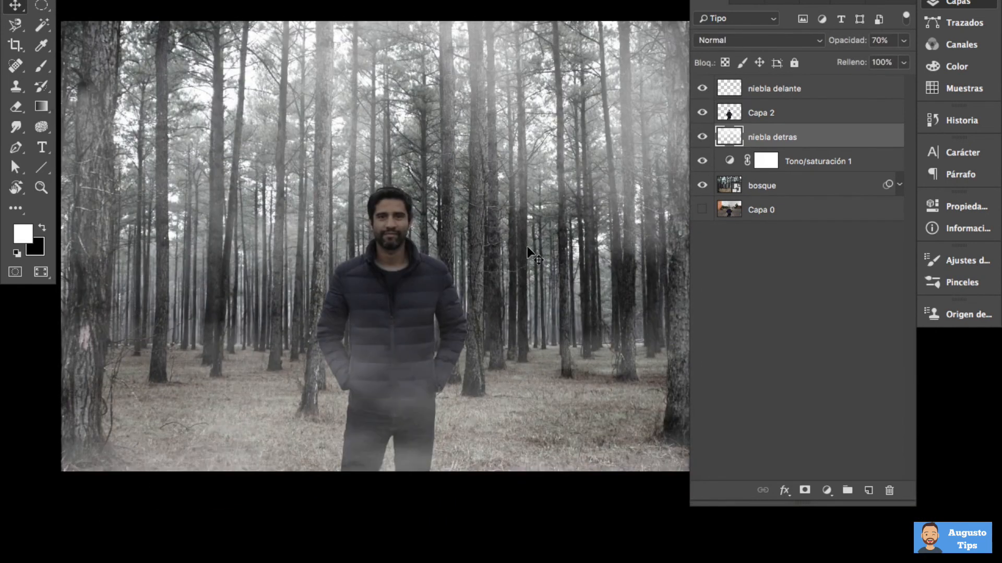
key(f)
key(super+plus)
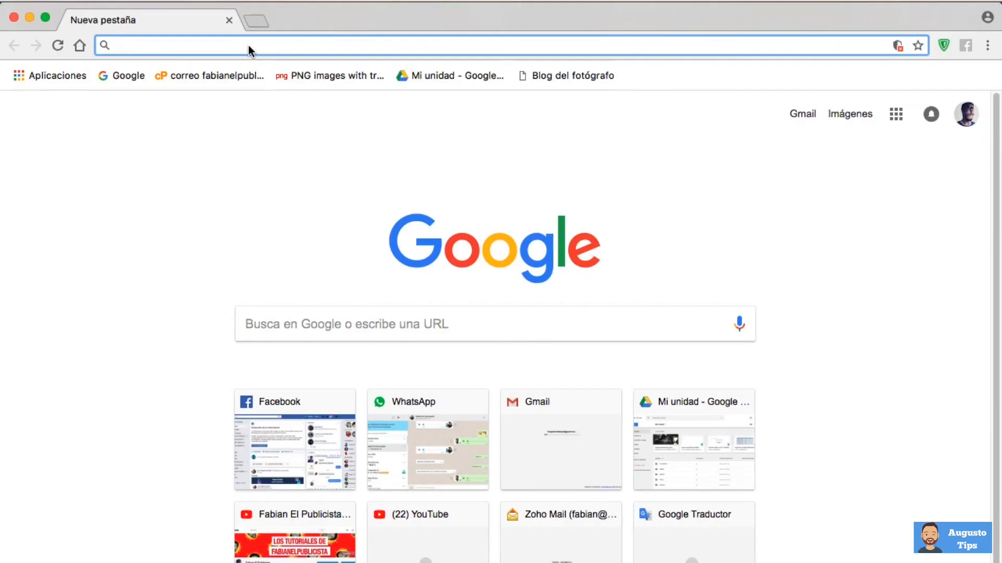
Switch to Chrome, search Google Images for "star shape" and save the solid black five-pointed star image
text(star shape)
key(Return)
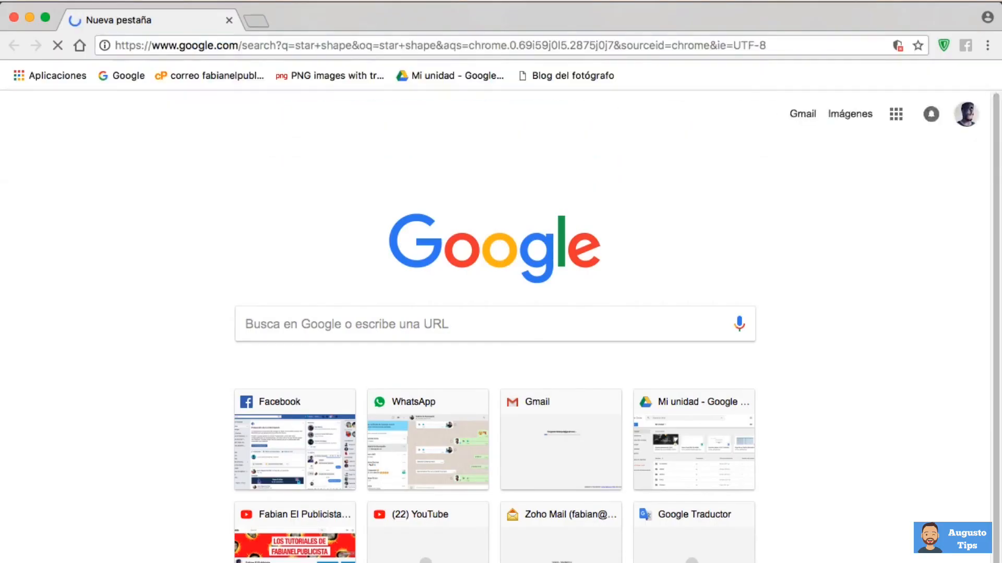
click(171, 324)
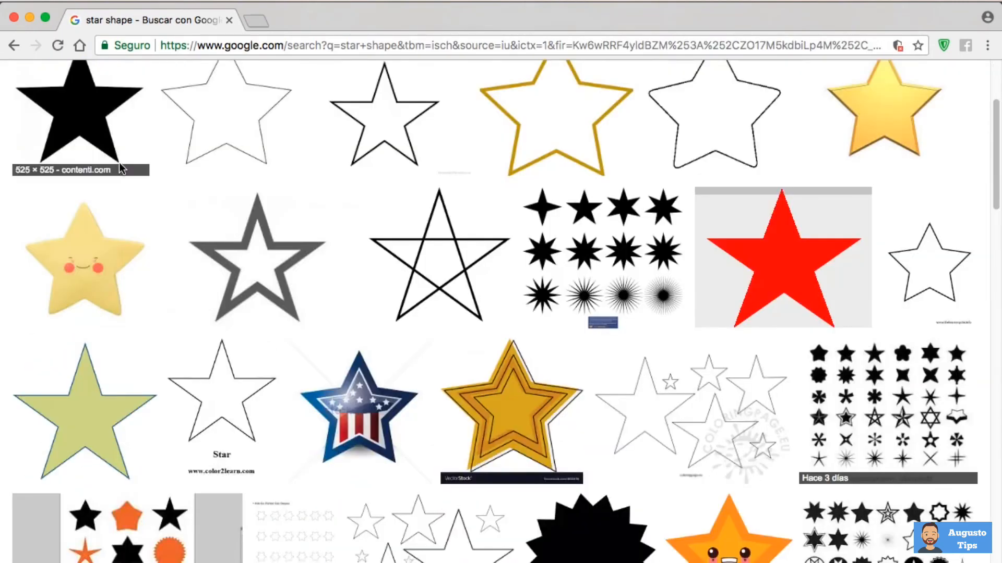
right_click(328, 326)
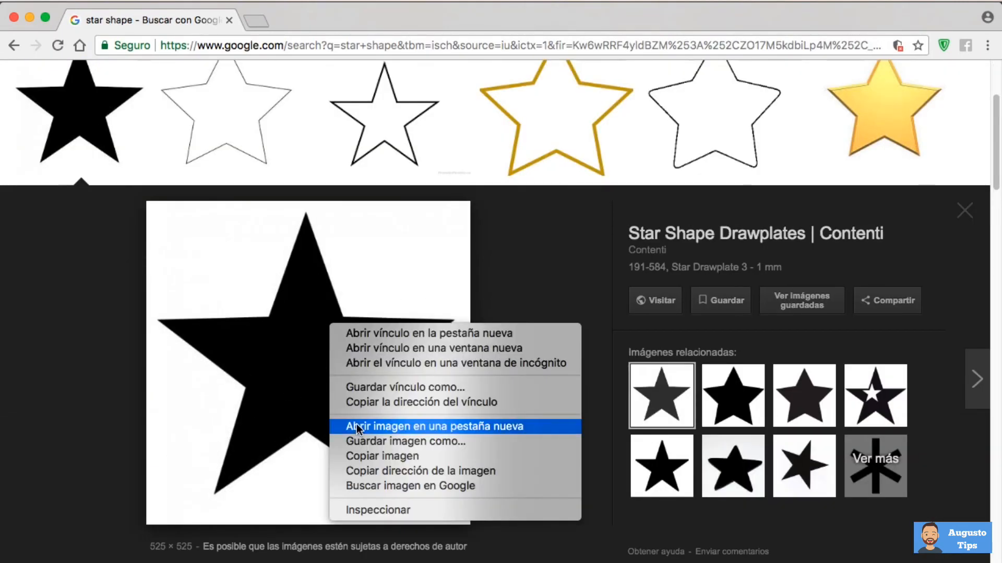
click(402, 440)
key(Return)
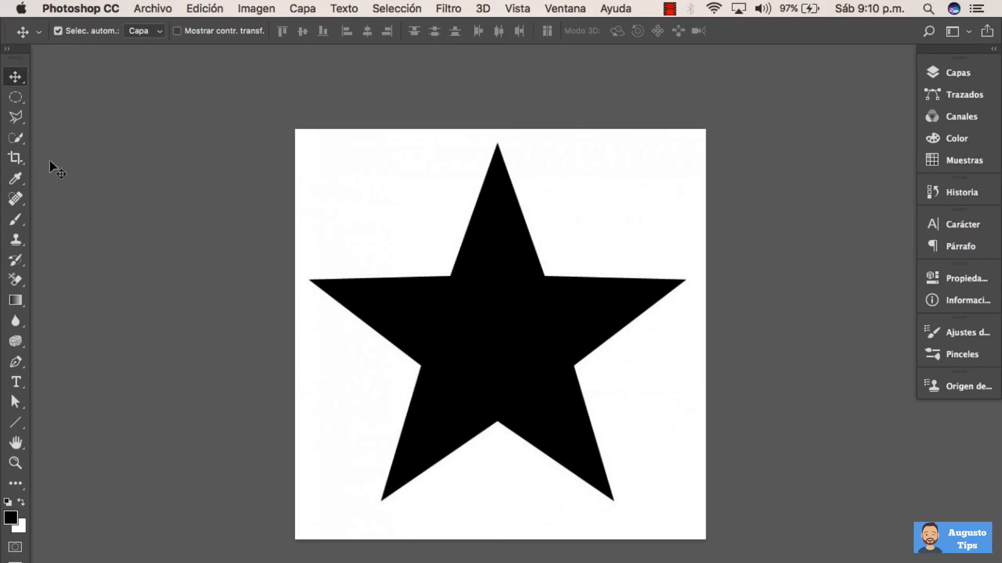
In Photoshop, select the black star of the saved image with the Magic Wand tool
click(22, 144)
click(53, 152)
key(v)
click(23, 144)
click(491, 327)
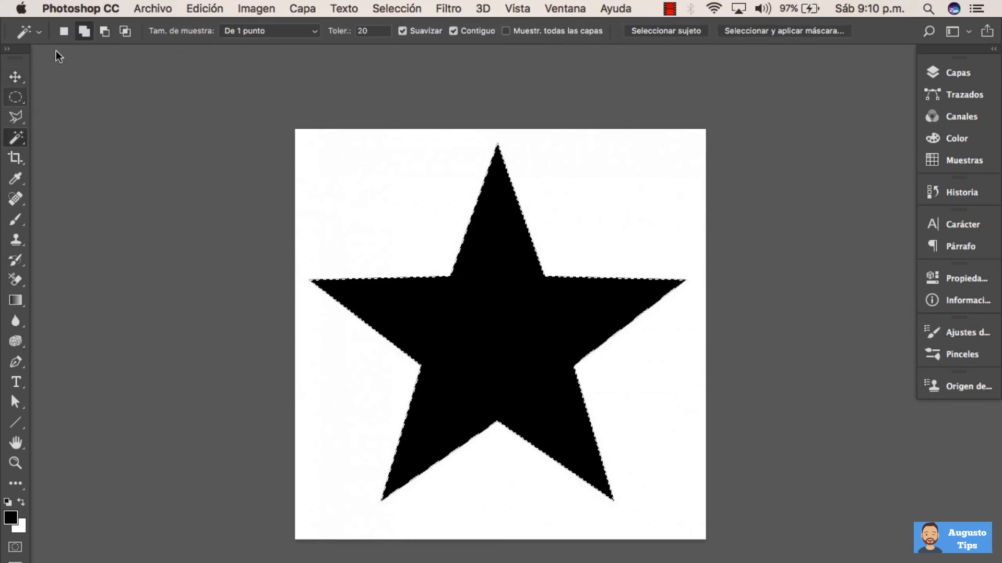
Define the selected star as a brush preset named "estrella"
click(218, 12)
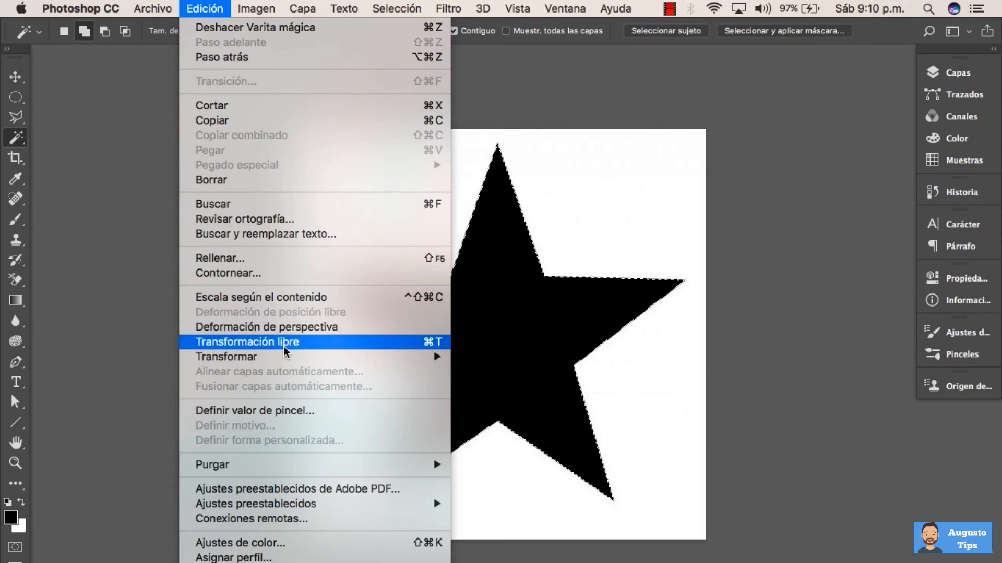
click(360, 419)
text(estrella)
click(679, 272)
Choose the estrella brush, size it to 345 px and stamp two black stars side by side on the blank canvas
key(b)
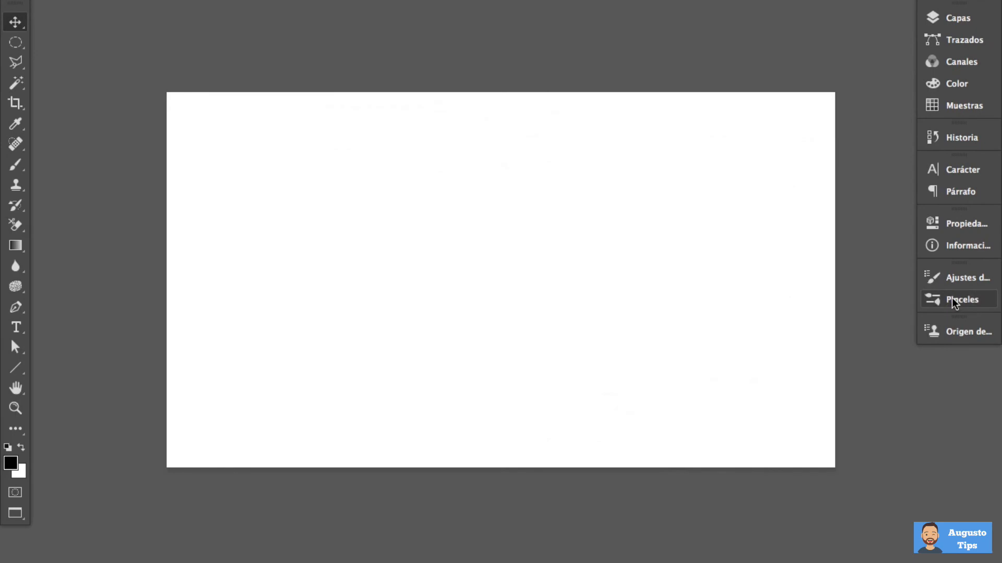
click(954, 303)
drag(911, 378, 908, 535)
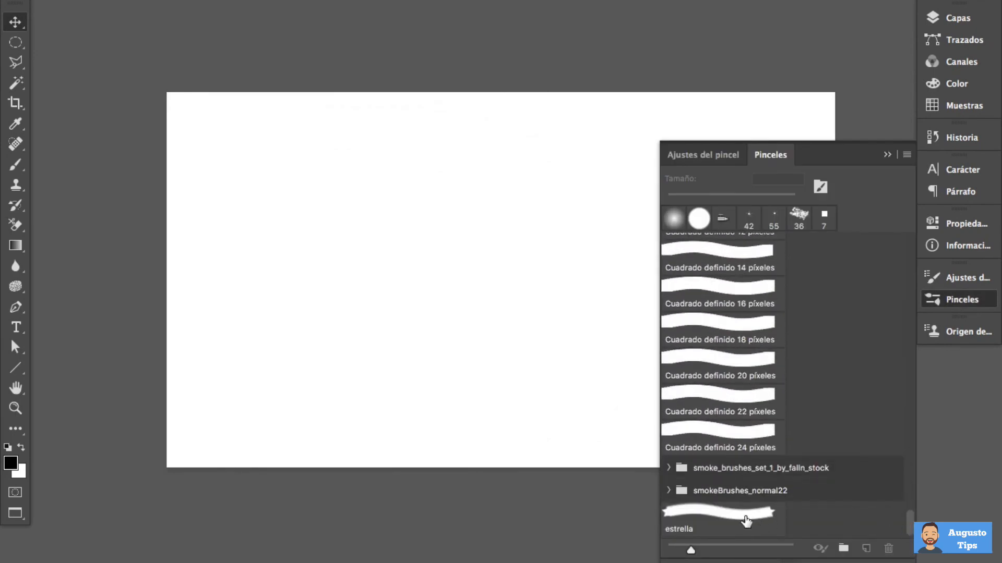
click(743, 518)
drag(447, 275, 407, 277)
click(335, 223)
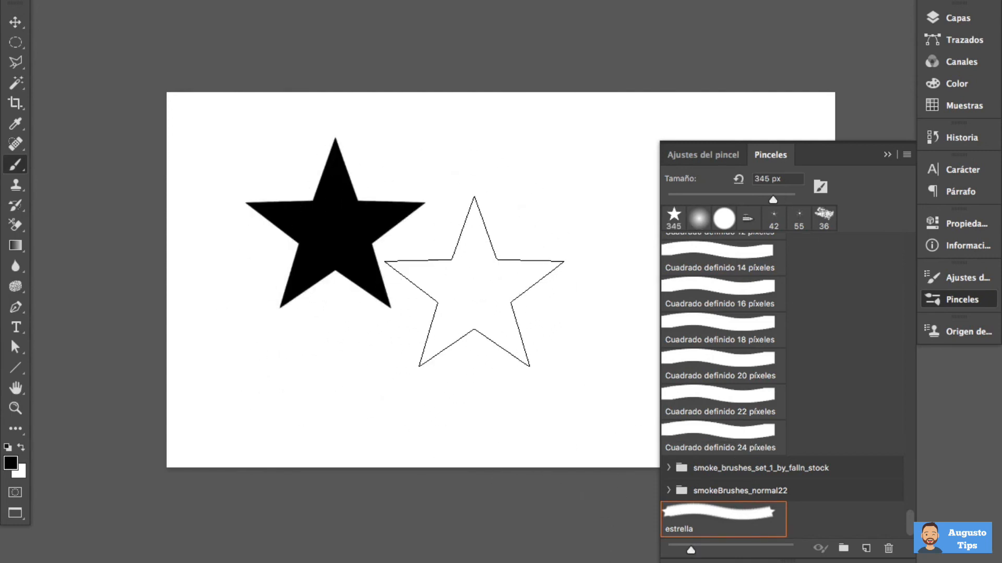
click(497, 239)
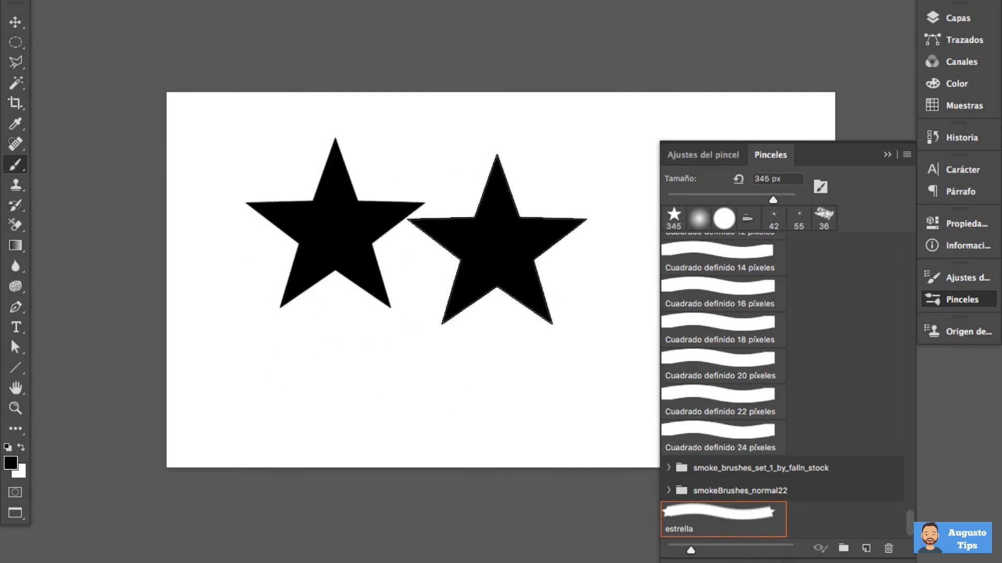
Increase the star brush's tip spacing and enable Shape Dynamics with a size variation of 71%
click(694, 156)
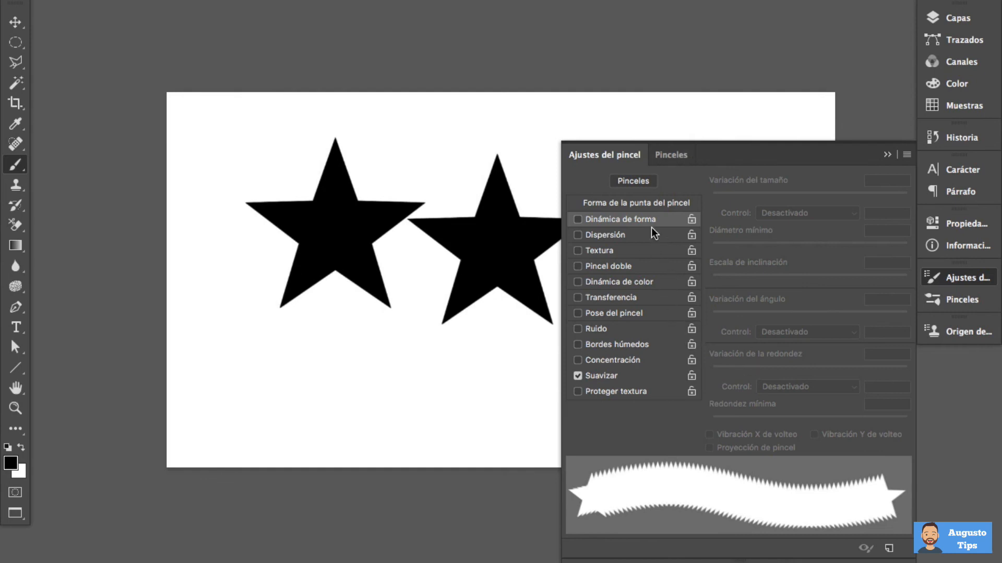
click(662, 204)
drag(766, 422, 805, 421)
click(652, 219)
drag(756, 193, 853, 201)
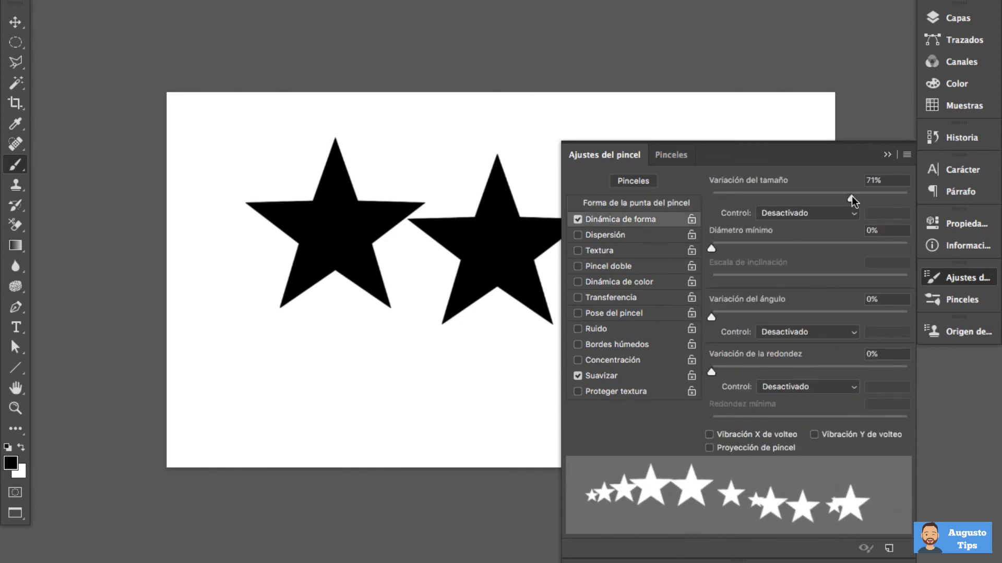
Add scattering to the star brush, reduce its size and paint a loop of varied black stars across the blank canvas
click(658, 235)
drag(750, 199, 751, 197)
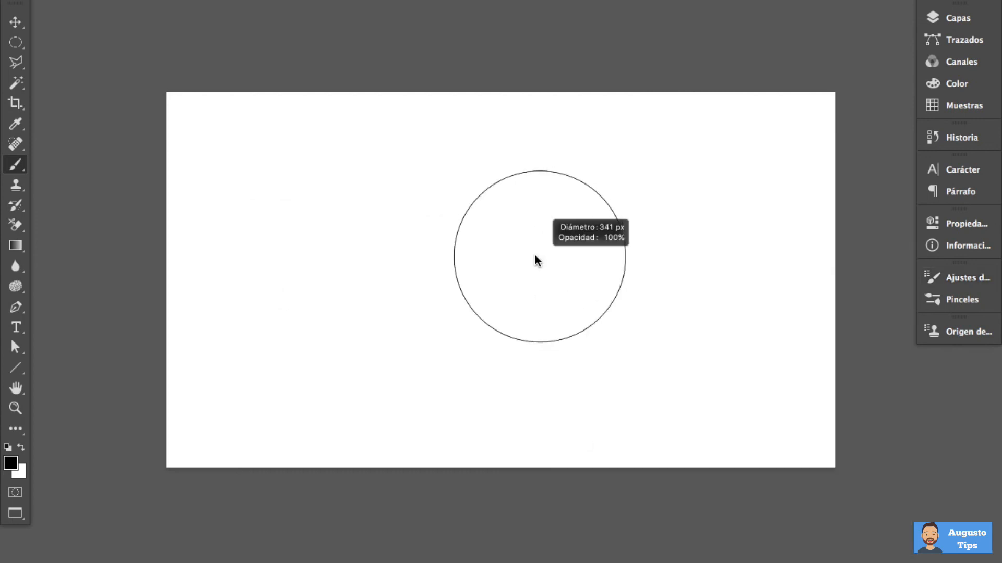
drag(538, 261, 519, 259)
click(268, 253)
mouse_move(298, 245)
mouse_down()
mouse_move(447, 221)
mouse_move(626, 209)
mouse_move(723, 255)
mouse_move(748, 335)
mouse_move(675, 388)
mouse_move(568, 387)
mouse_move(469, 363)
mouse_move(302, 353)
mouse_up()
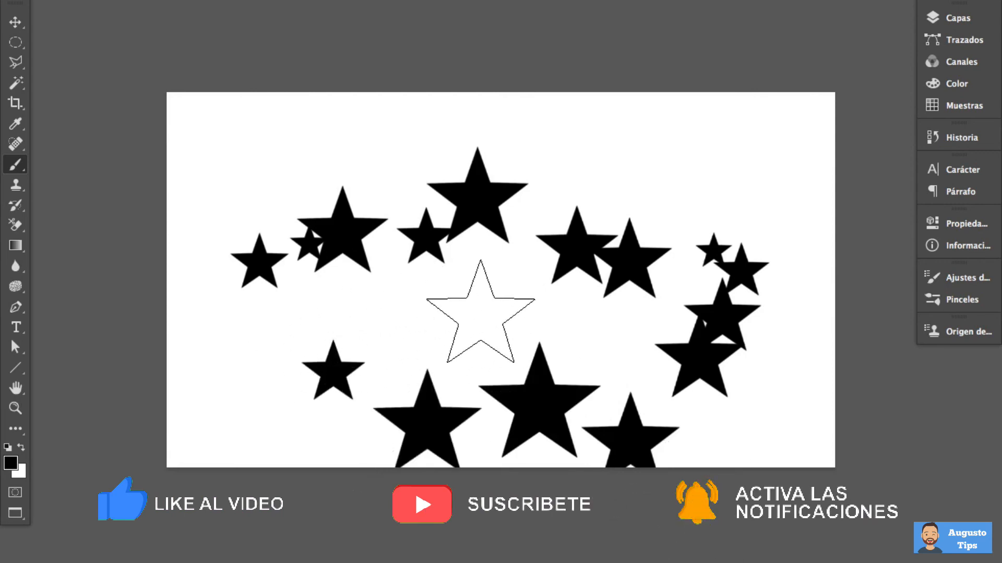